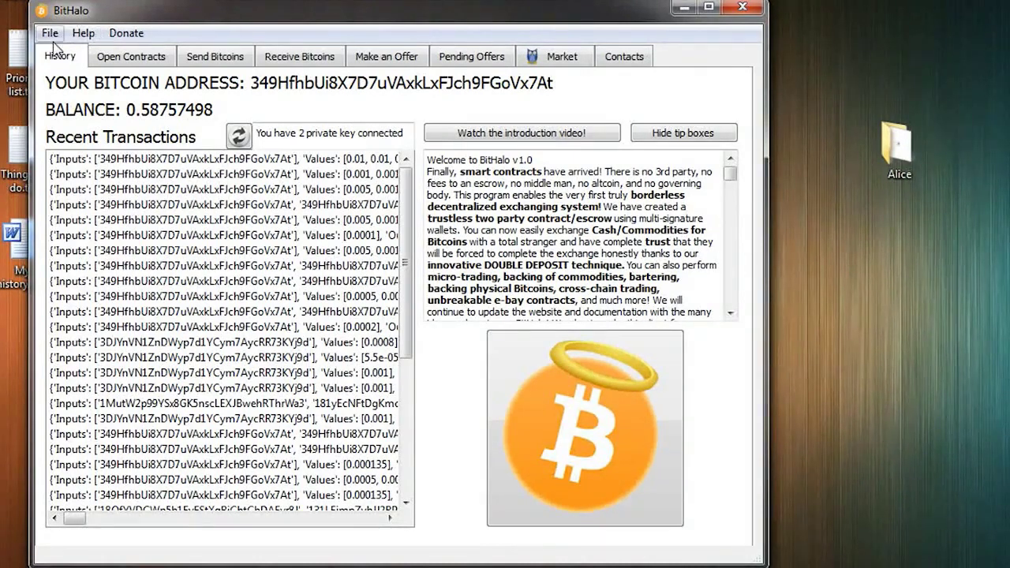
Step: Save a new wallet's first private key as key1.private on the Desktop and decline a second key
click(51, 38)
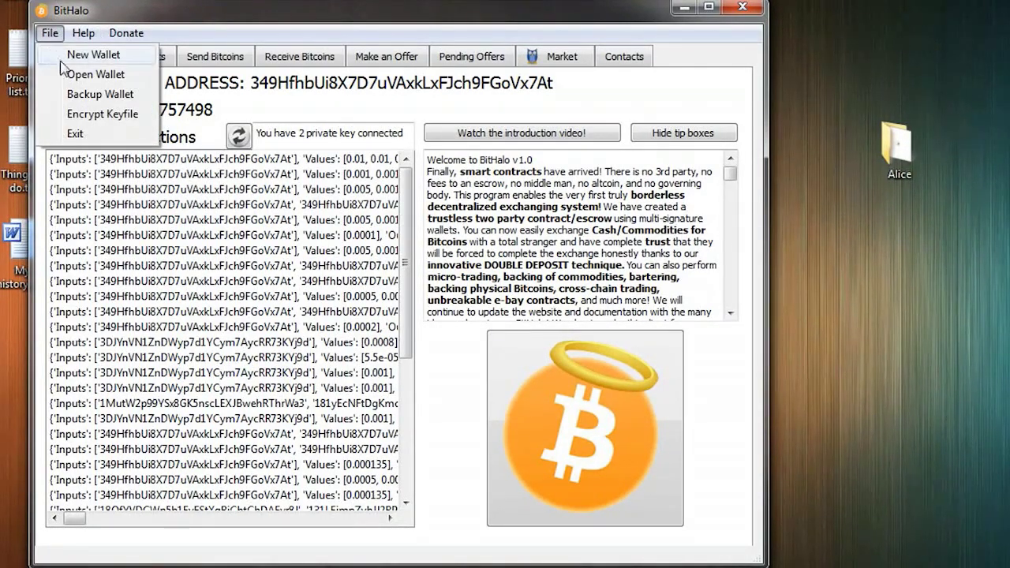
click(94, 54)
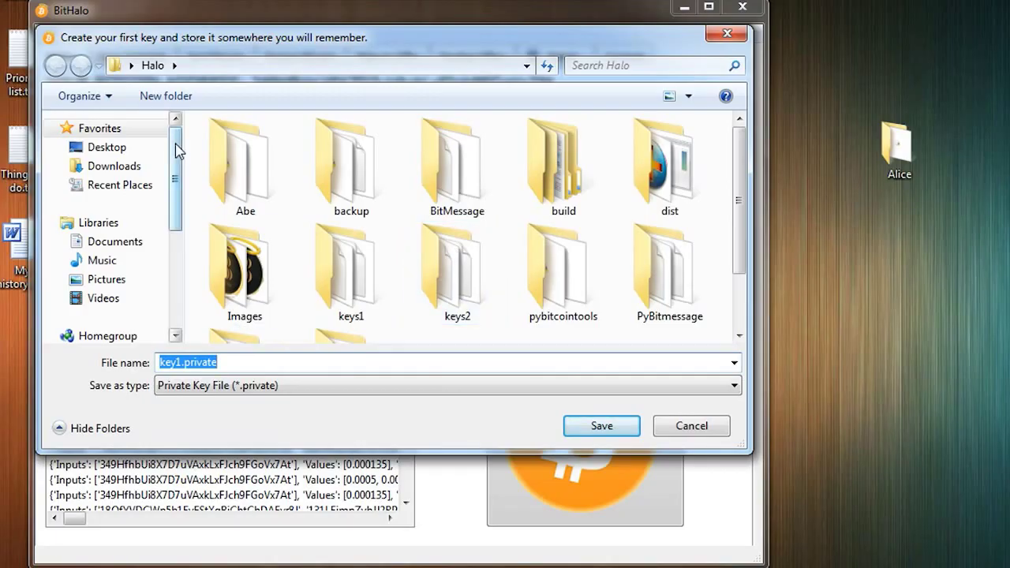
click(106, 150)
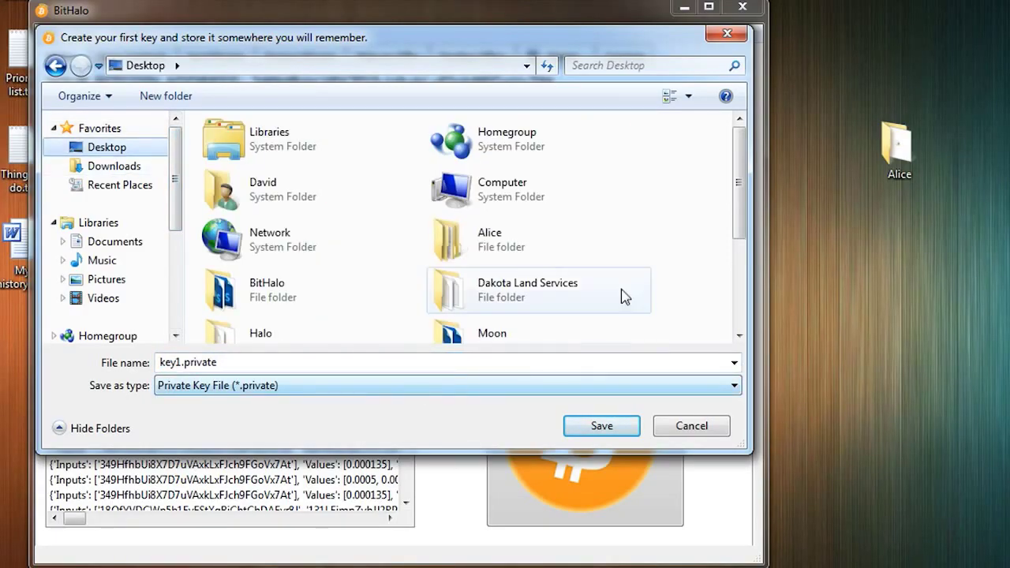
click(622, 430)
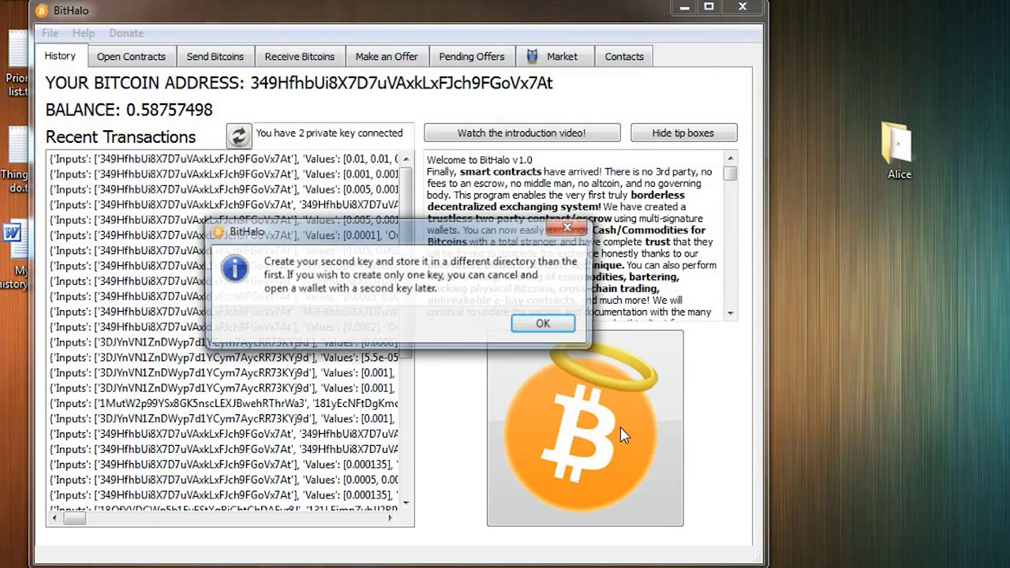
click(537, 331)
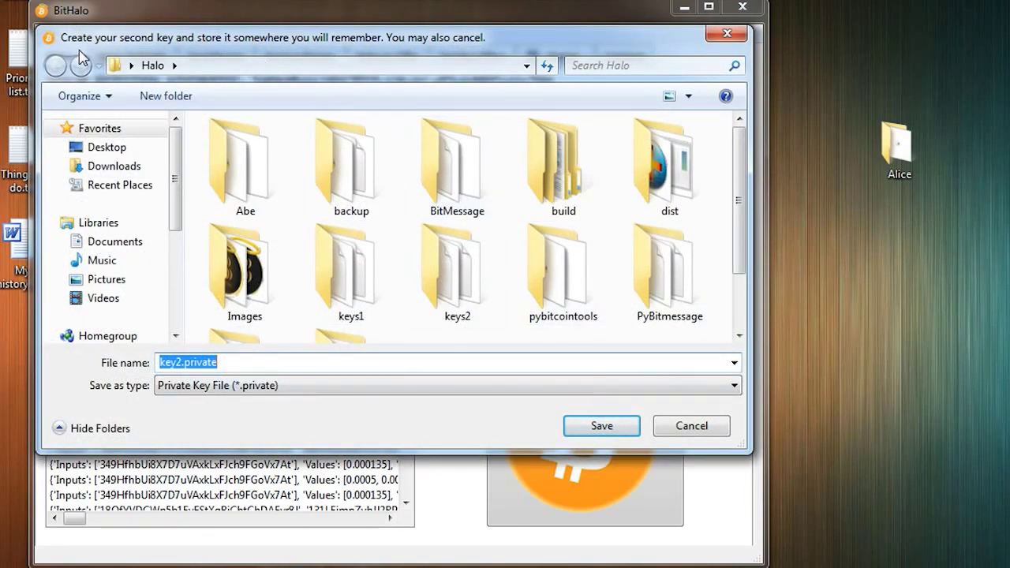
click(703, 427)
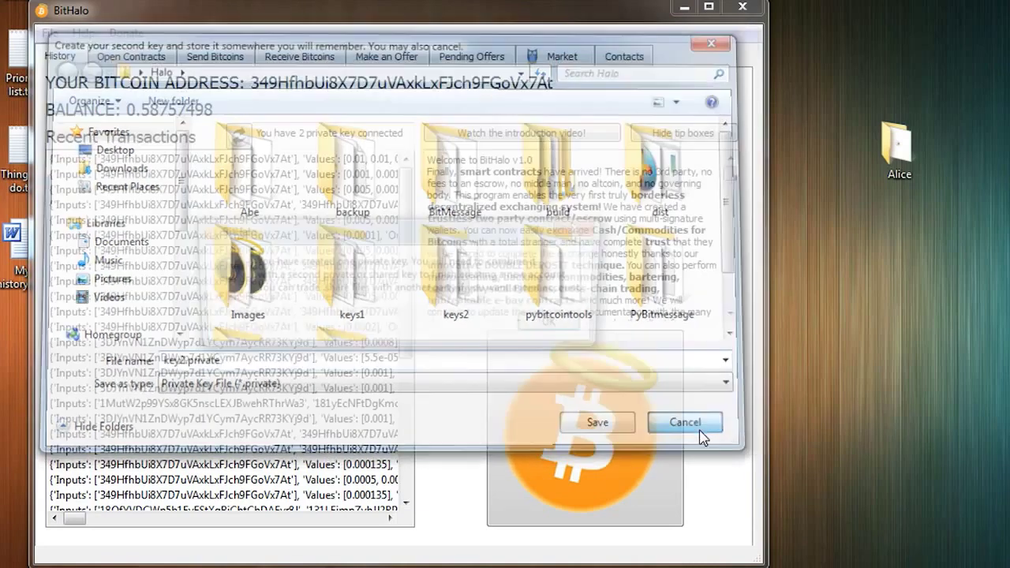
click(544, 327)
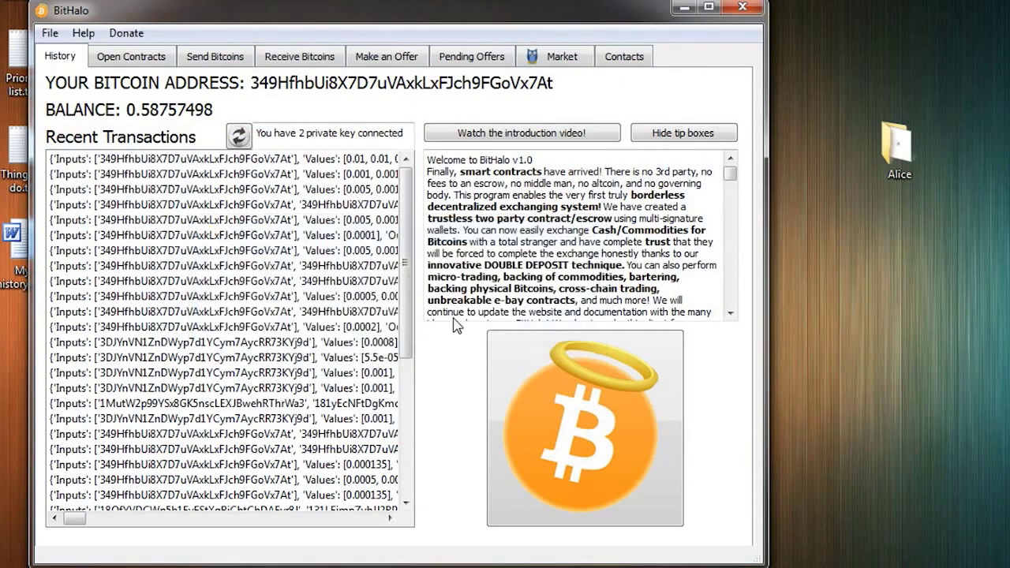
Step: Move the window aside, then save a new private key as key2.private on the Desktop, skipping the second key
drag(85, 23, 132, 0)
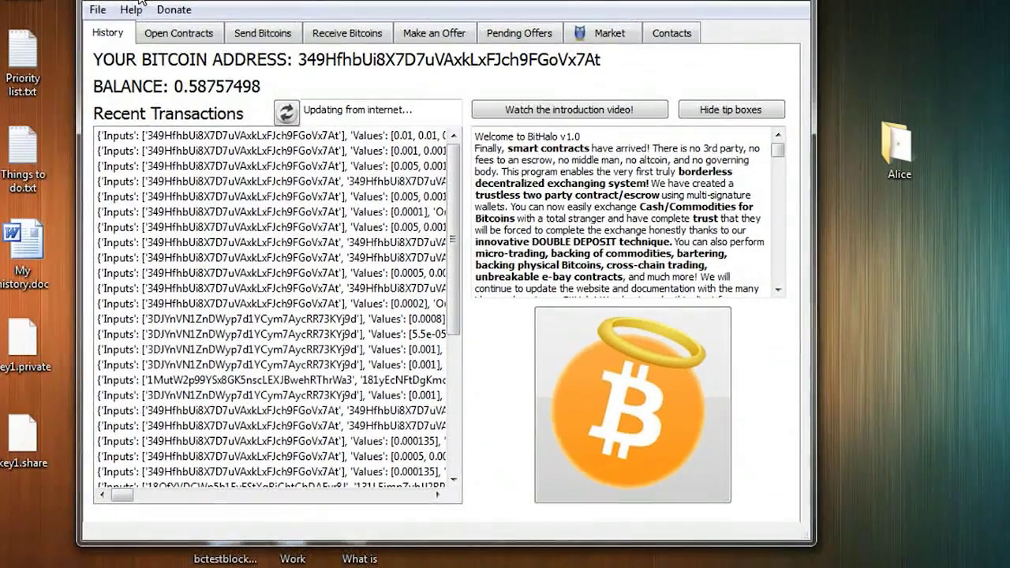
click(97, 9)
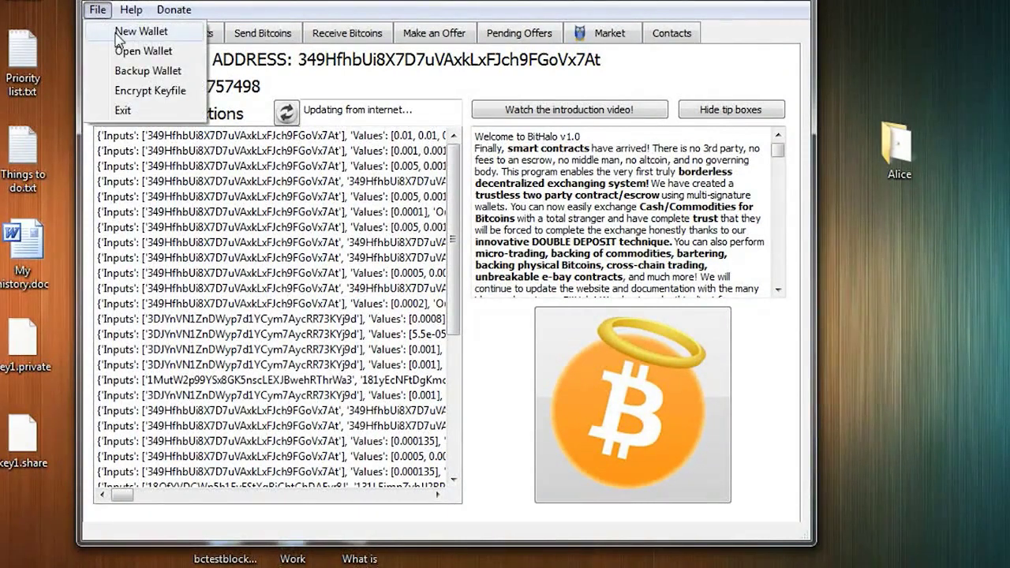
click(118, 32)
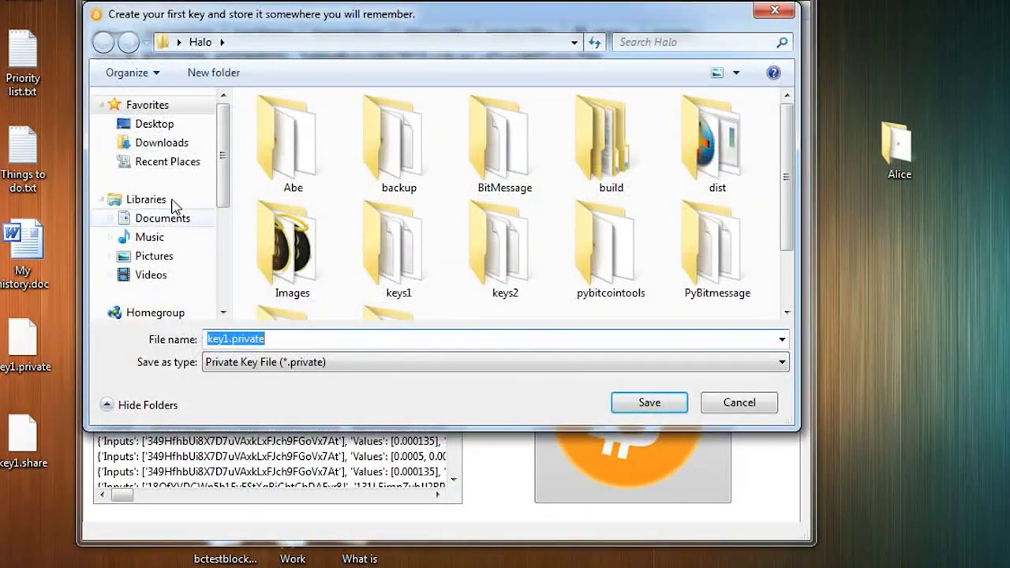
click(138, 126)
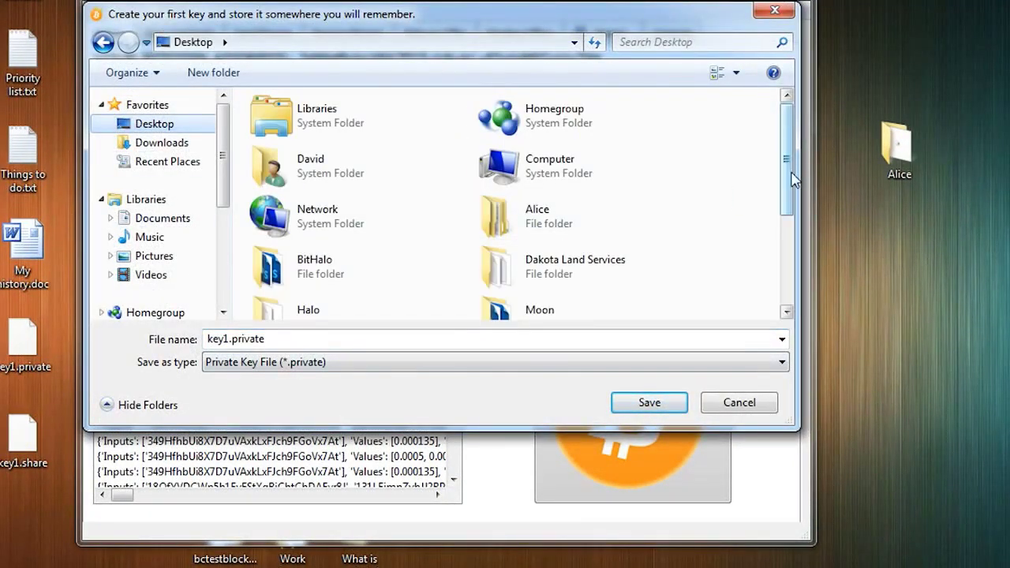
drag(789, 165, 796, 294)
click(553, 339)
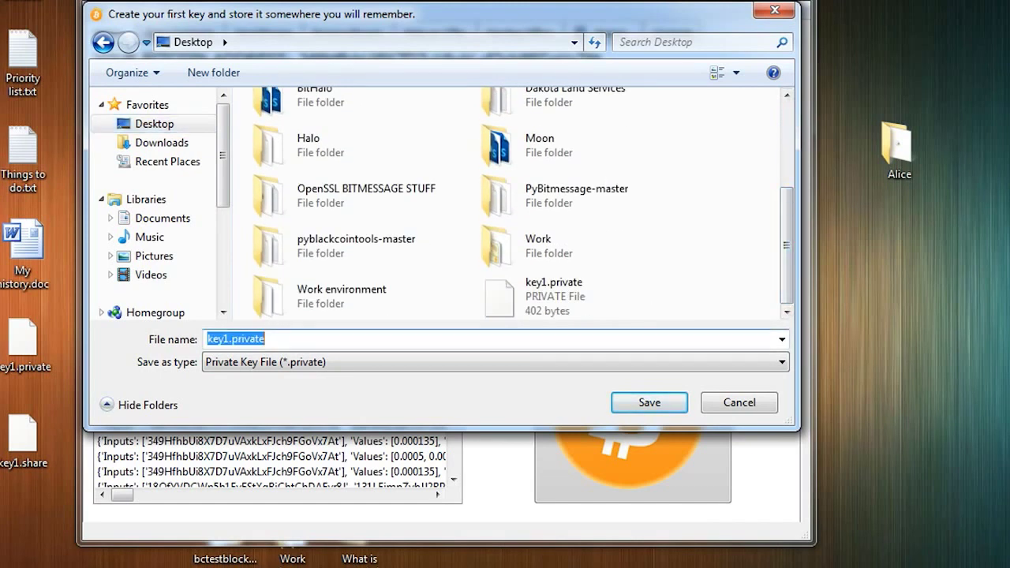
click(260, 338)
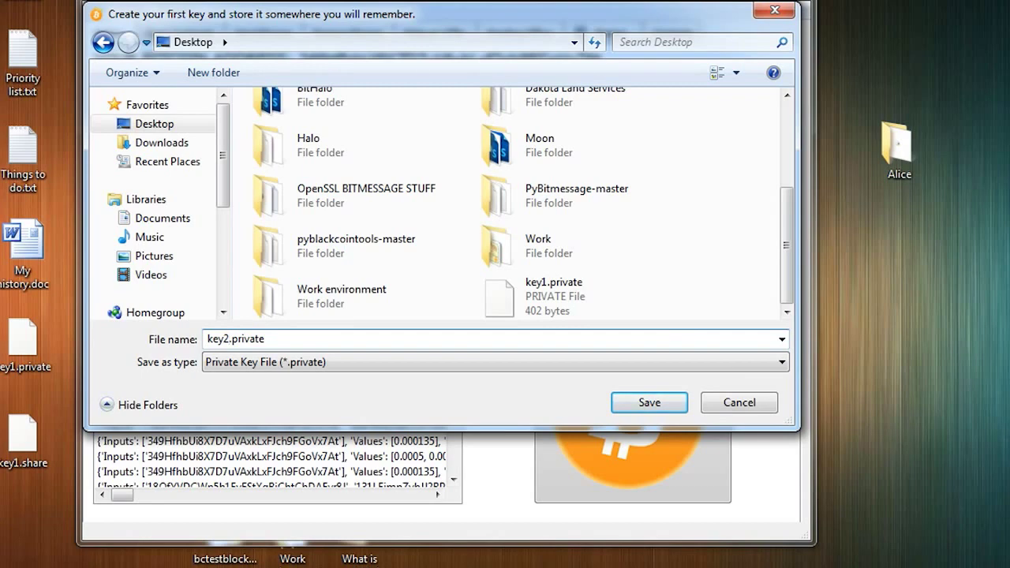
click(665, 404)
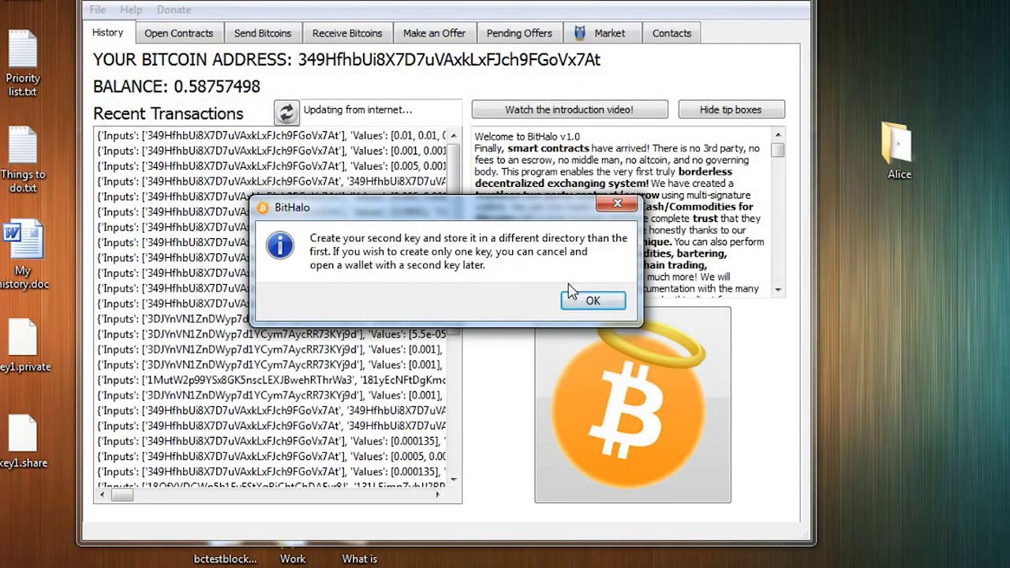
click(591, 299)
click(701, 401)
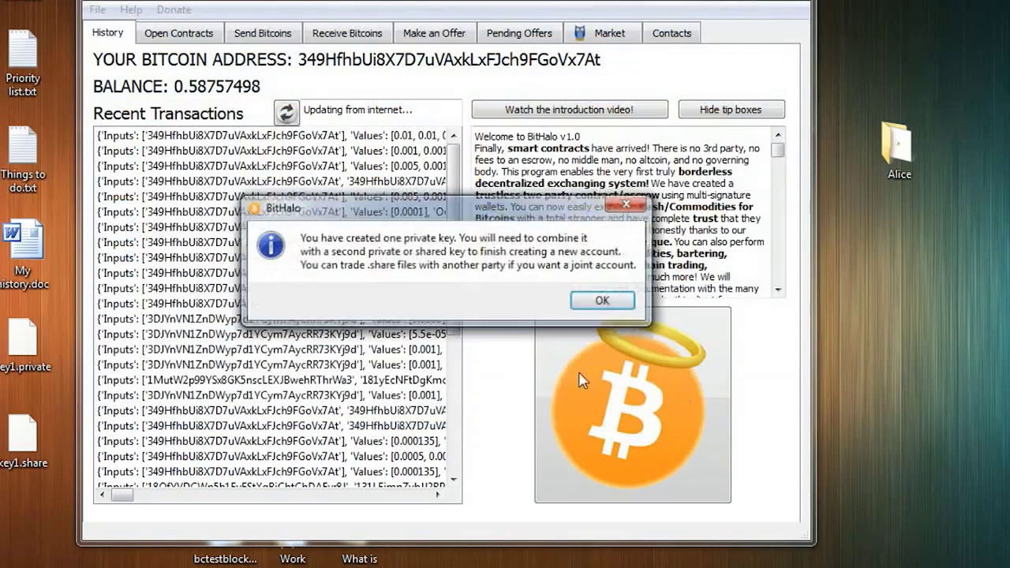
click(627, 204)
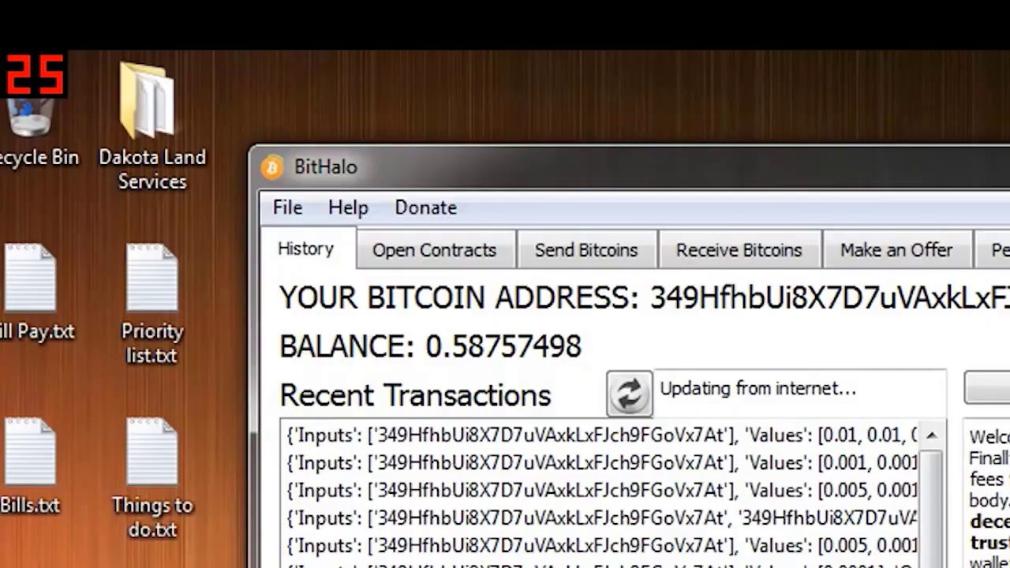
Step: Open key1.share in a new SciTE tab and select the hexadecimal key on line 2
right_click(176, 308)
click(264, 361)
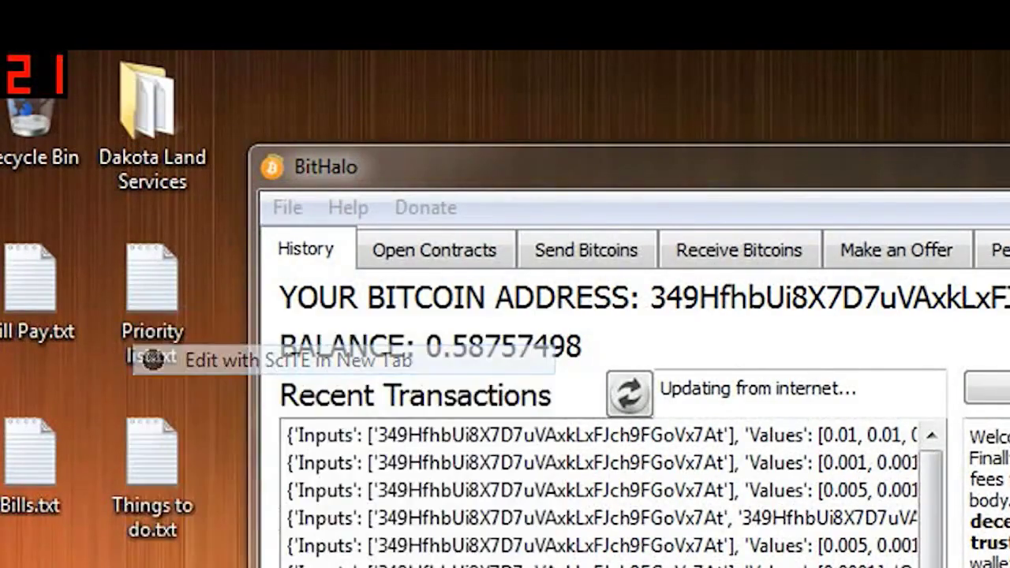
drag(227, 201, 25, 227)
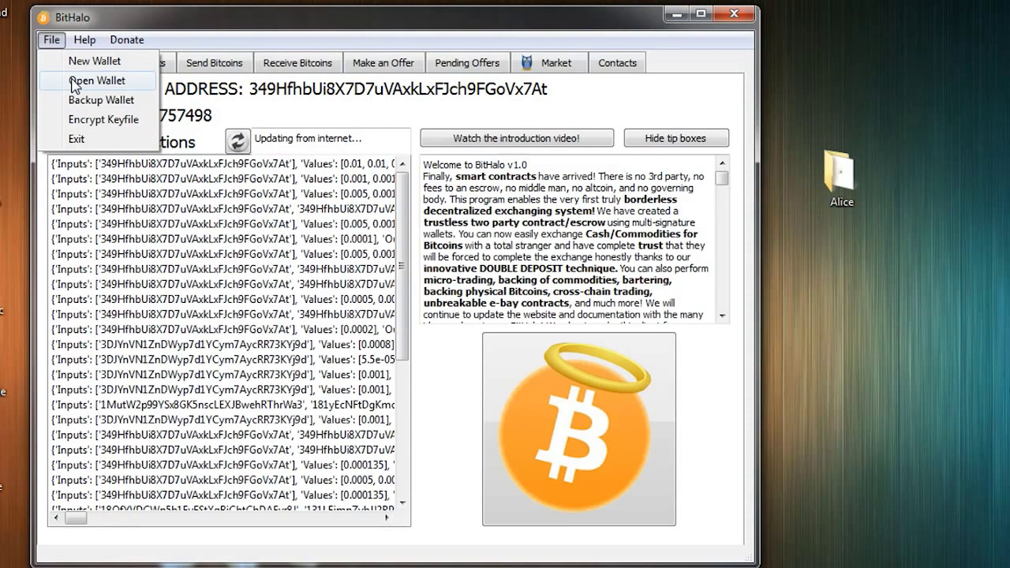
Step: Start opening a wallet with key1.private from the Desktop as the first key
click(50, 81)
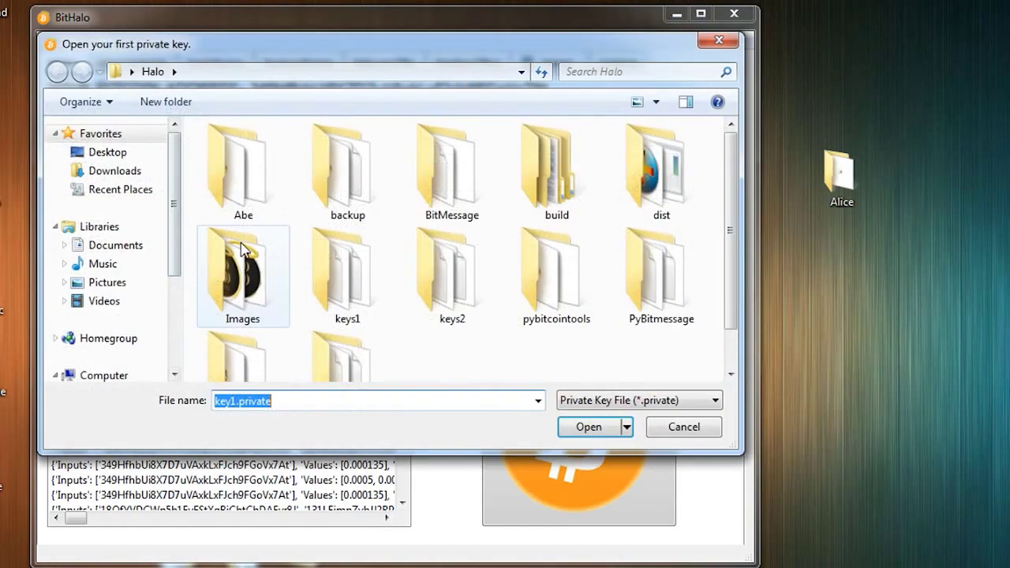
click(103, 154)
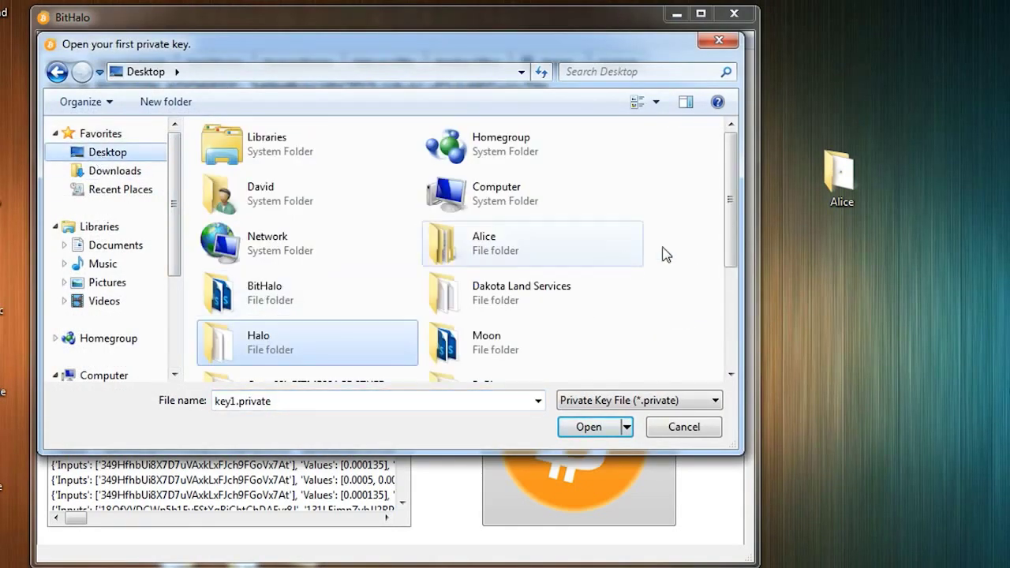
scroll(722, 291, down, 2)
scroll(722, 291, down, 2)
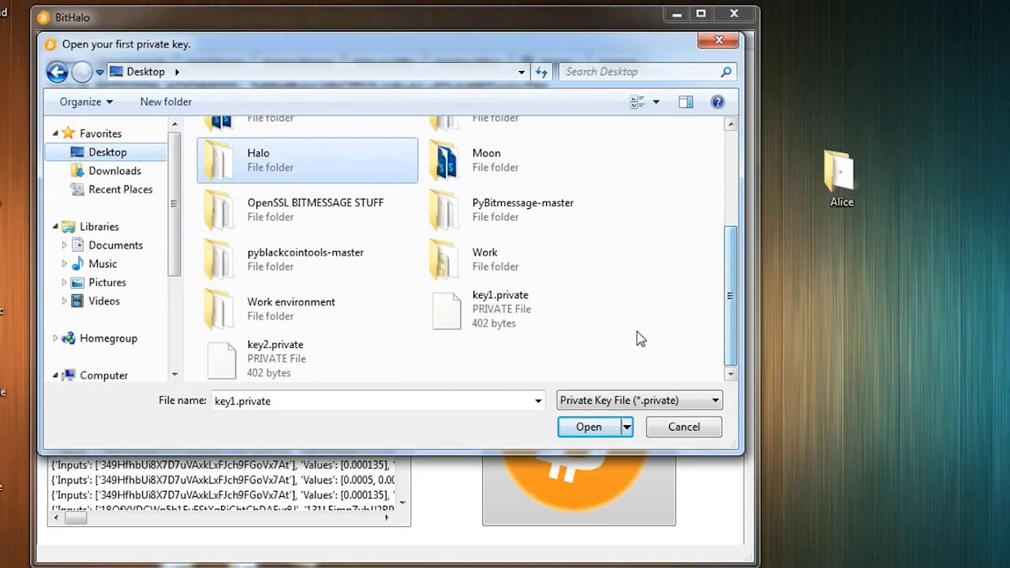
click(494, 318)
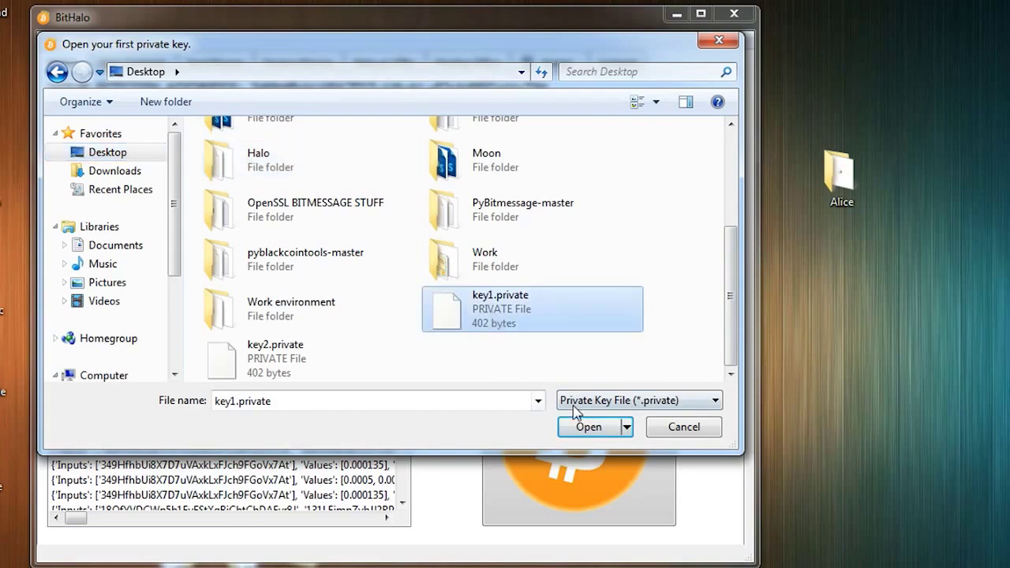
click(584, 427)
click(543, 340)
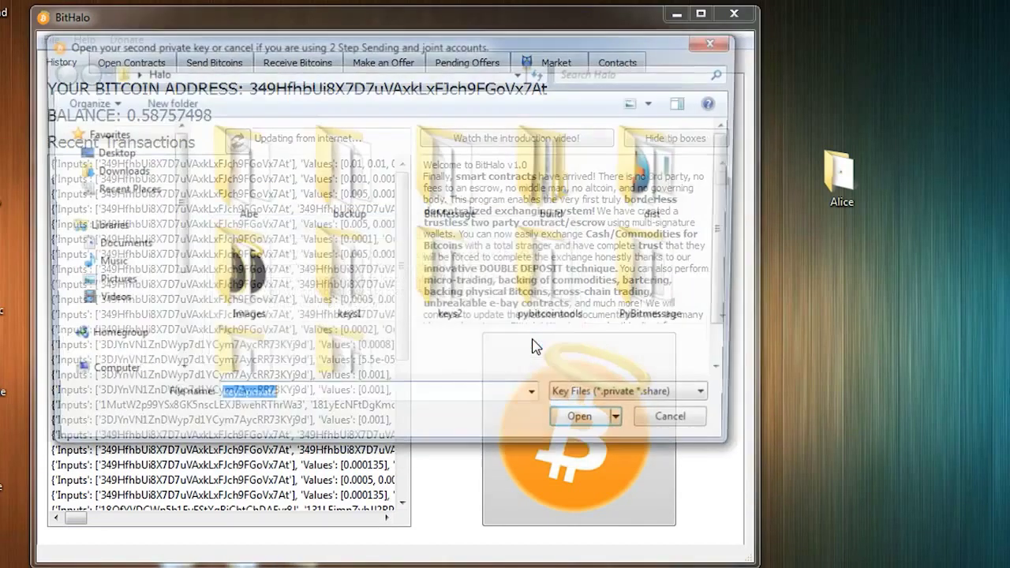
Step: Choose key2.share from the Desktop as the second key and load the joint wallet
scroll(743, 253, down, 2)
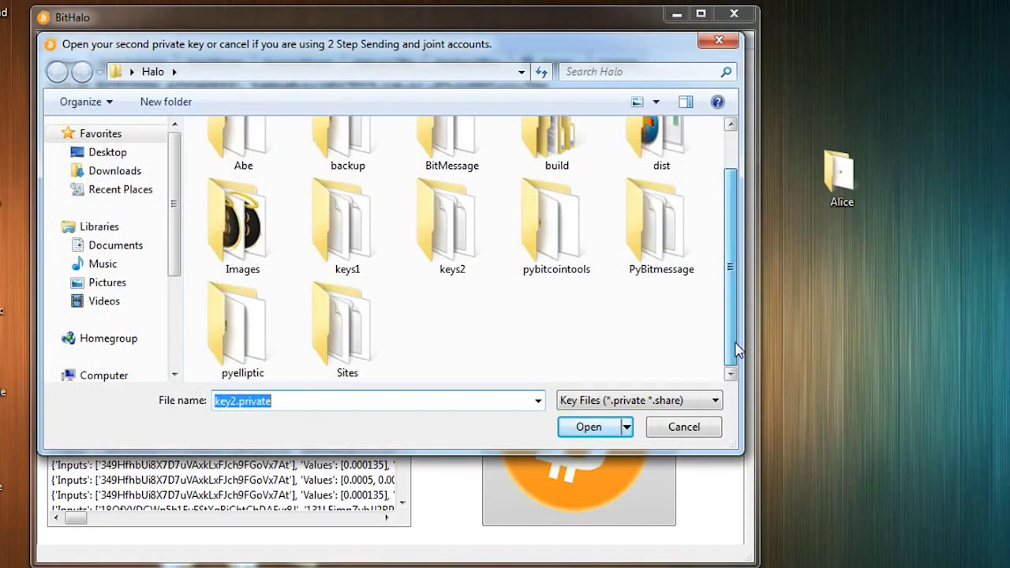
click(116, 154)
scroll(738, 300, down, 3)
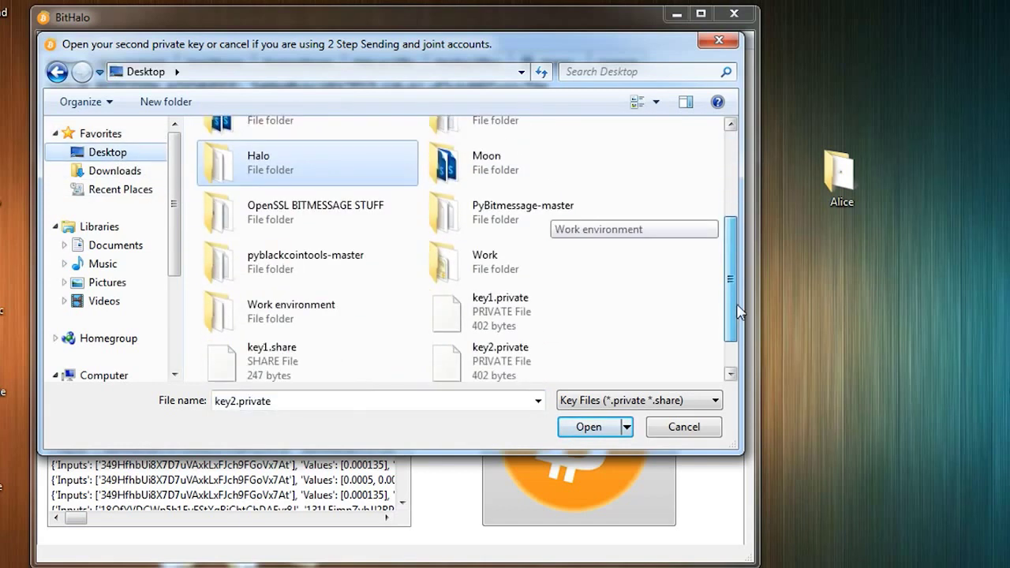
scroll(739, 312, down, 2)
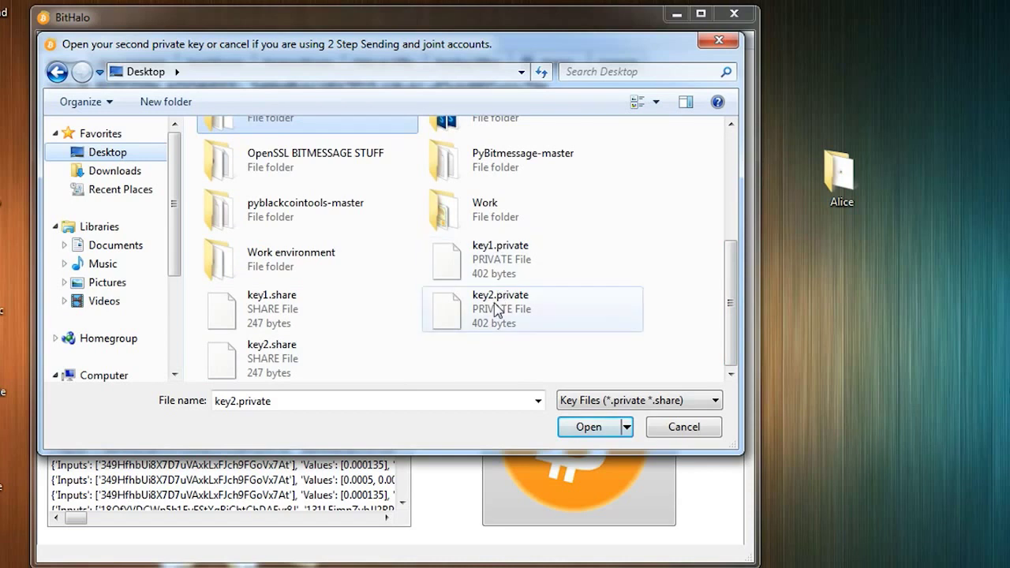
click(272, 327)
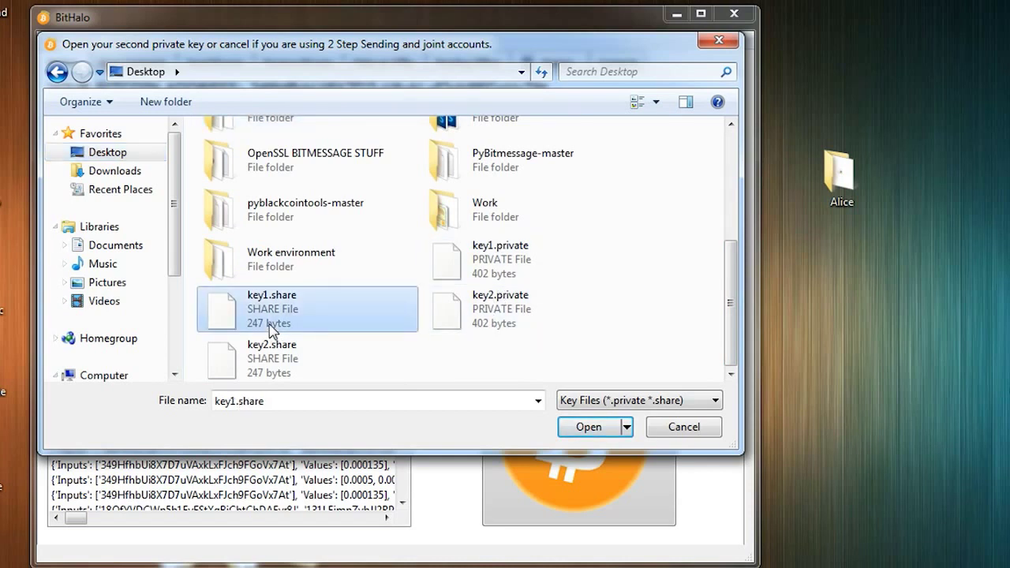
click(266, 371)
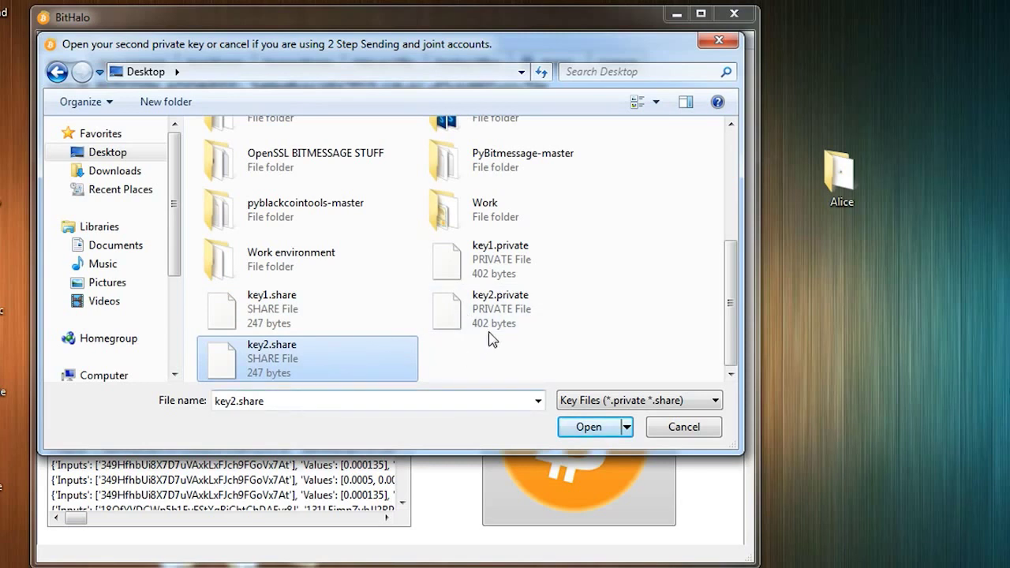
click(616, 428)
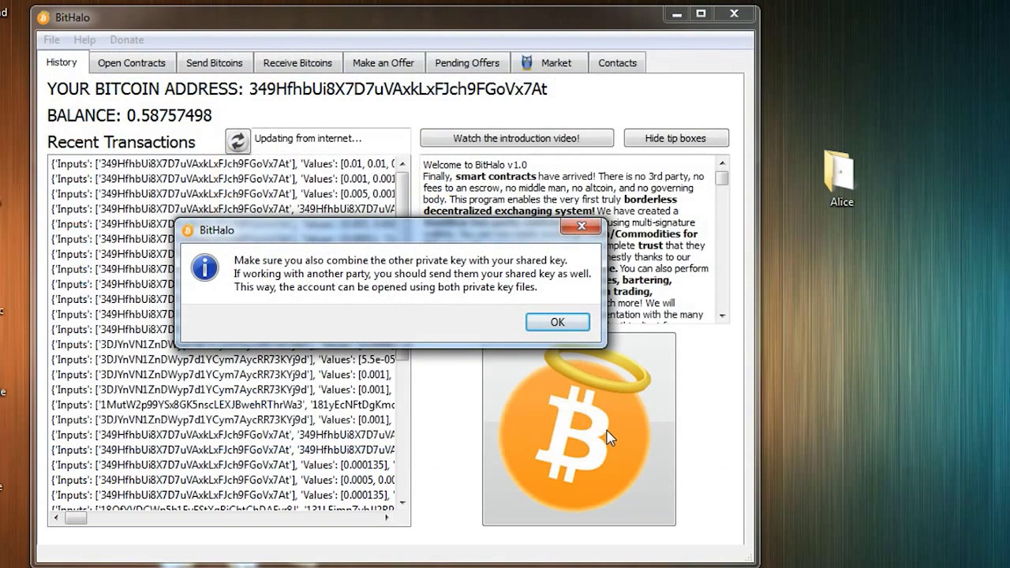
click(553, 326)
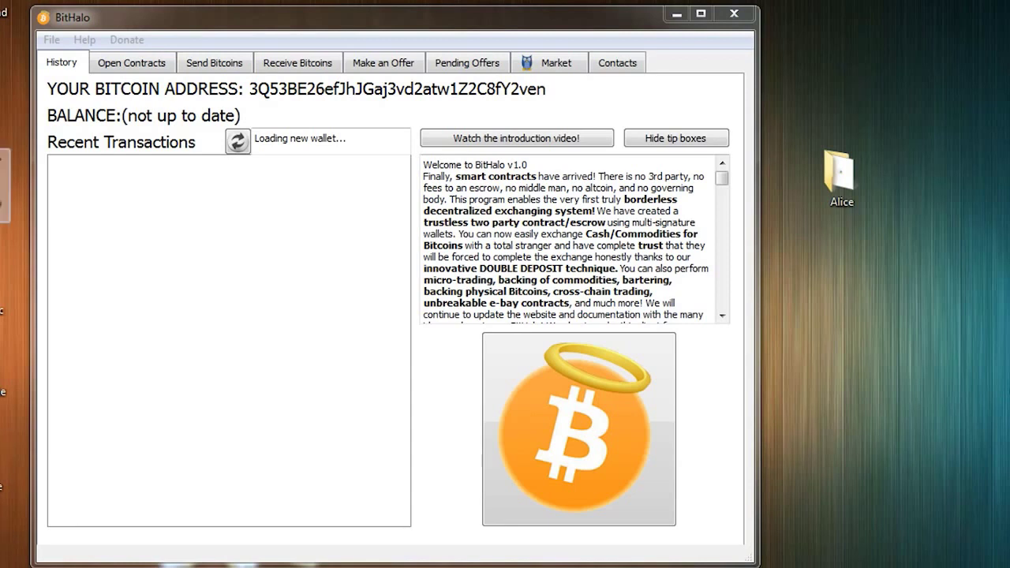
Step: Begin opening a wallet with key2.private from the Desktop as the first key
click(49, 40)
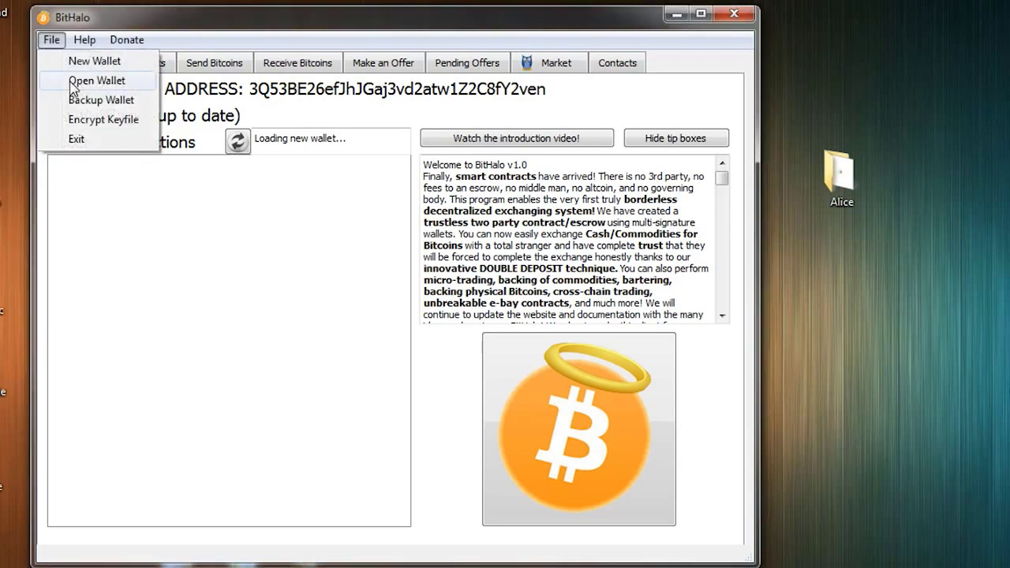
click(77, 82)
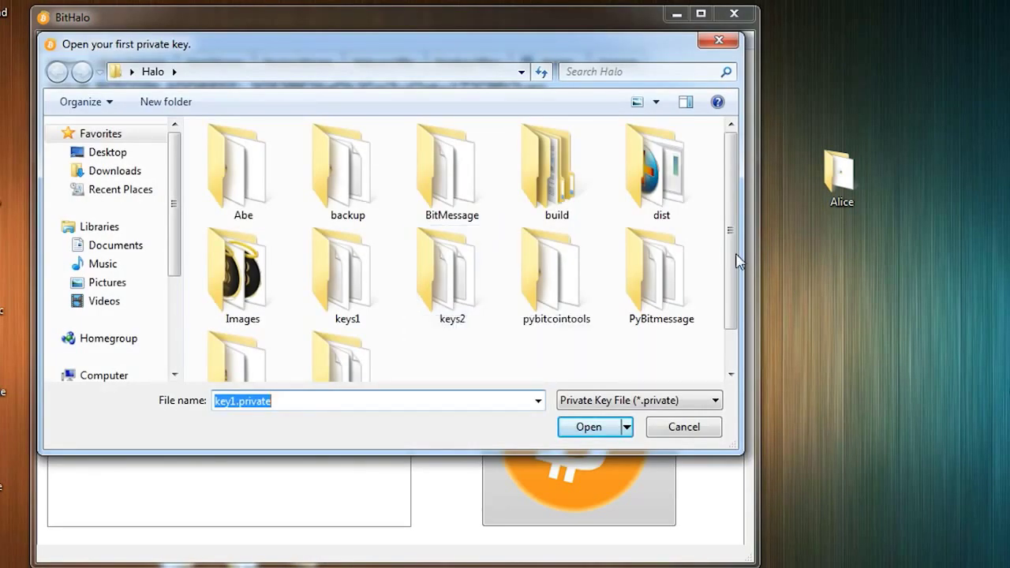
scroll(729, 260, down, 1)
scroll(728, 255, up, 1)
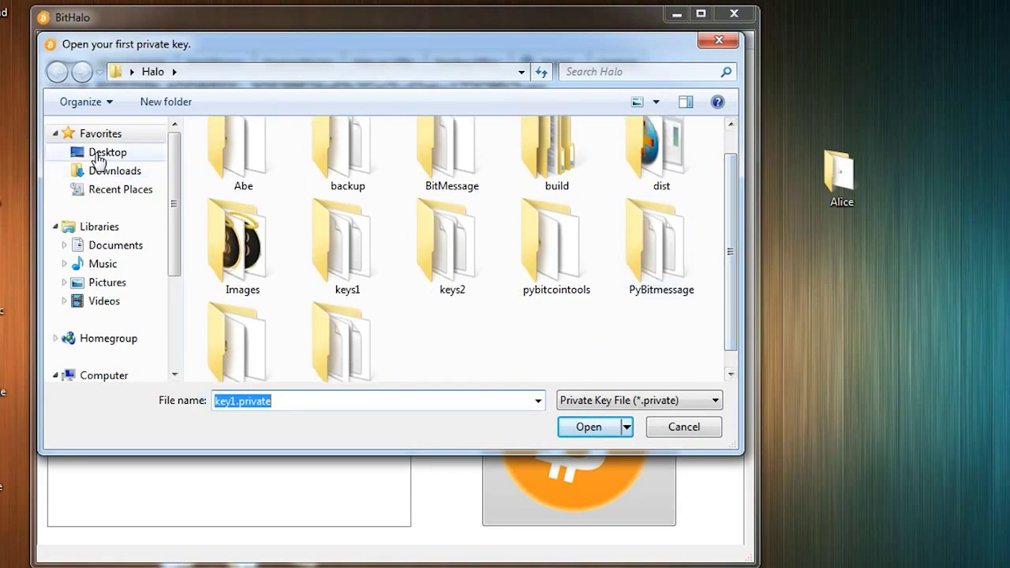
click(99, 155)
drag(734, 248, 743, 385)
click(273, 370)
click(584, 427)
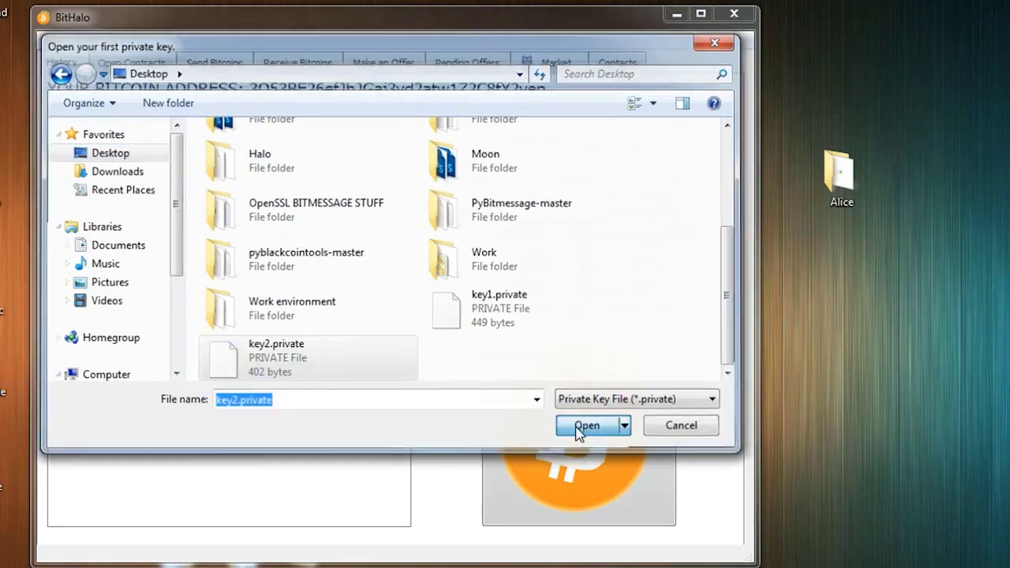
click(531, 337)
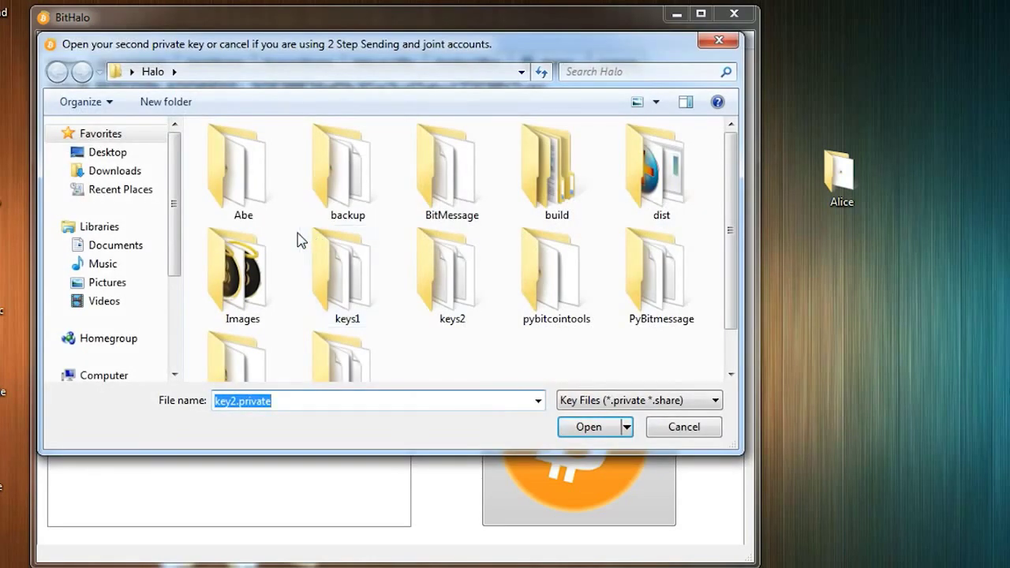
Step: Choose key2.share as the second key and dismiss the same-filename refusal
drag(734, 233, 734, 302)
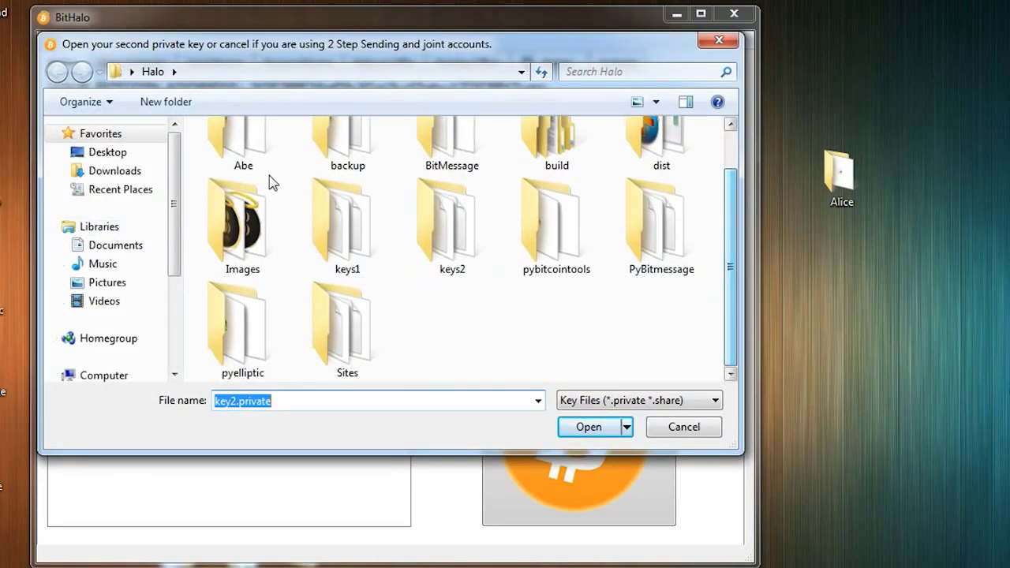
click(116, 157)
drag(732, 158, 742, 367)
click(320, 355)
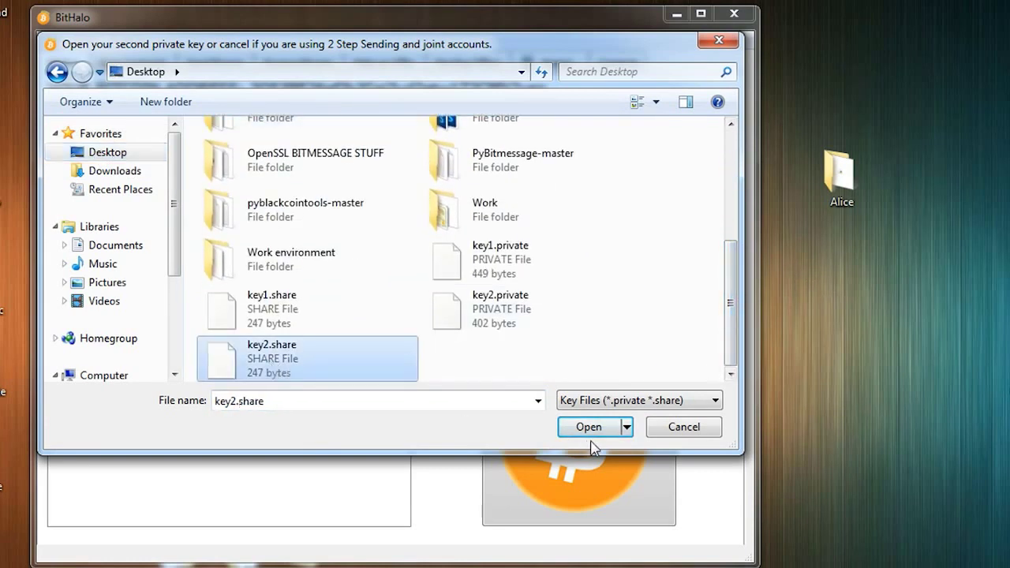
click(590, 428)
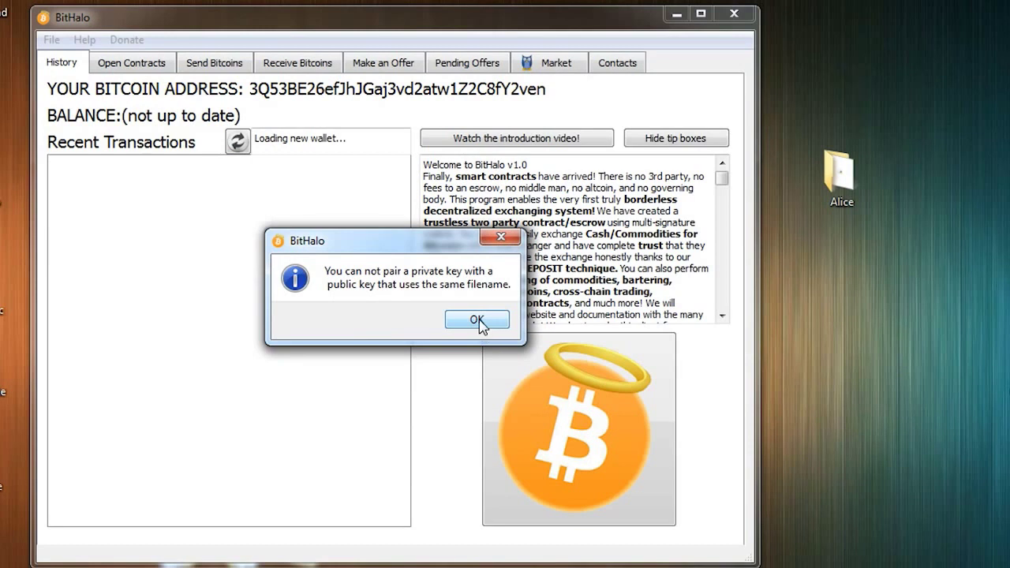
click(477, 319)
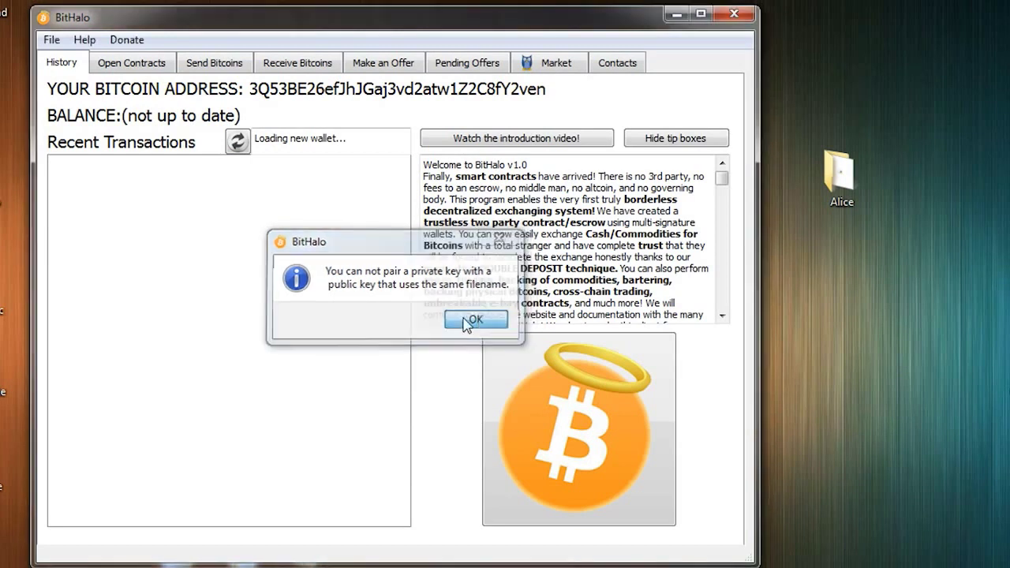
Step: Start opening a wallet with key2.private from the Desktop as the first key
click(54, 40)
click(90, 101)
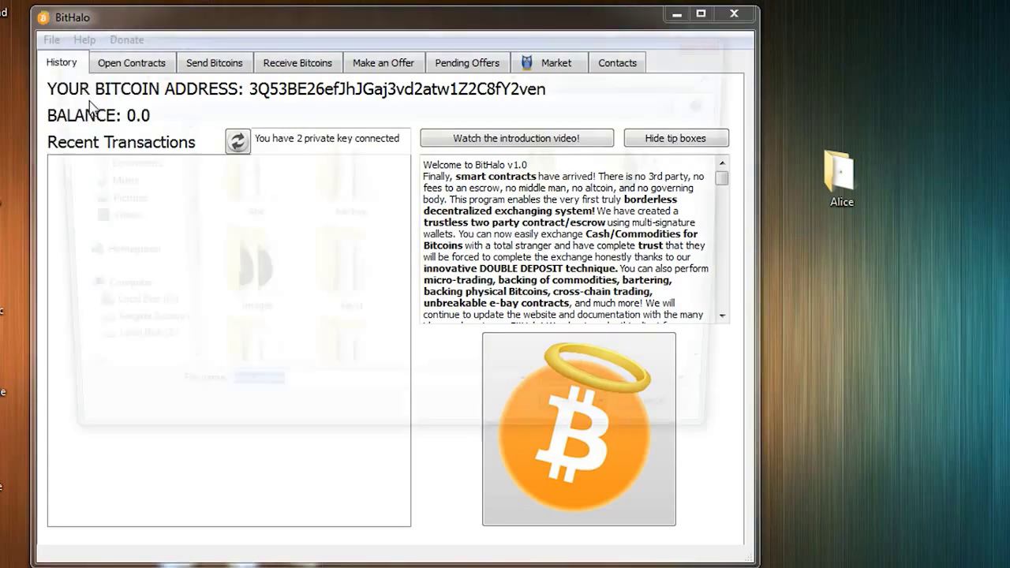
click(115, 153)
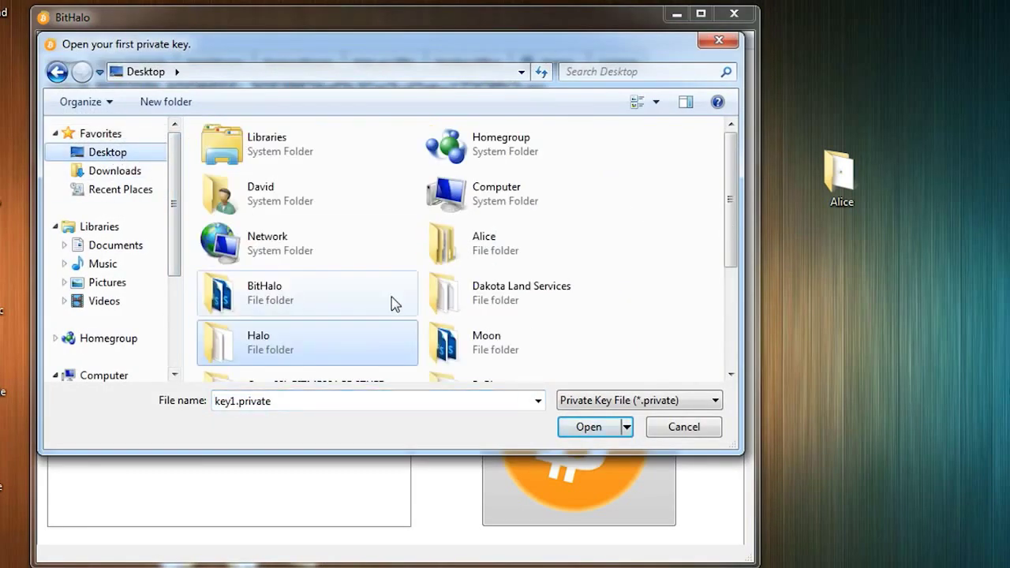
scroll(736, 247, down, 3)
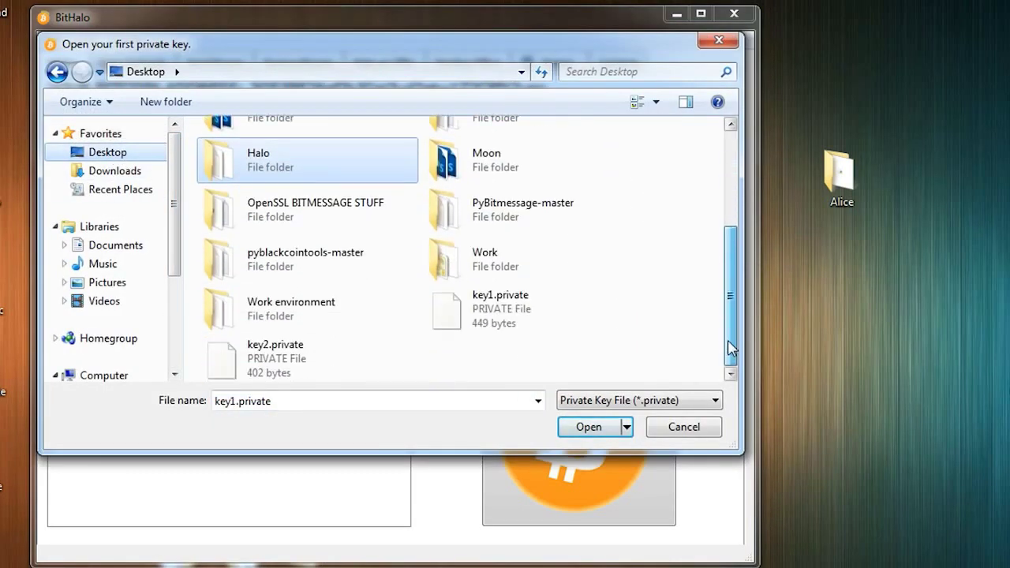
click(241, 359)
click(594, 425)
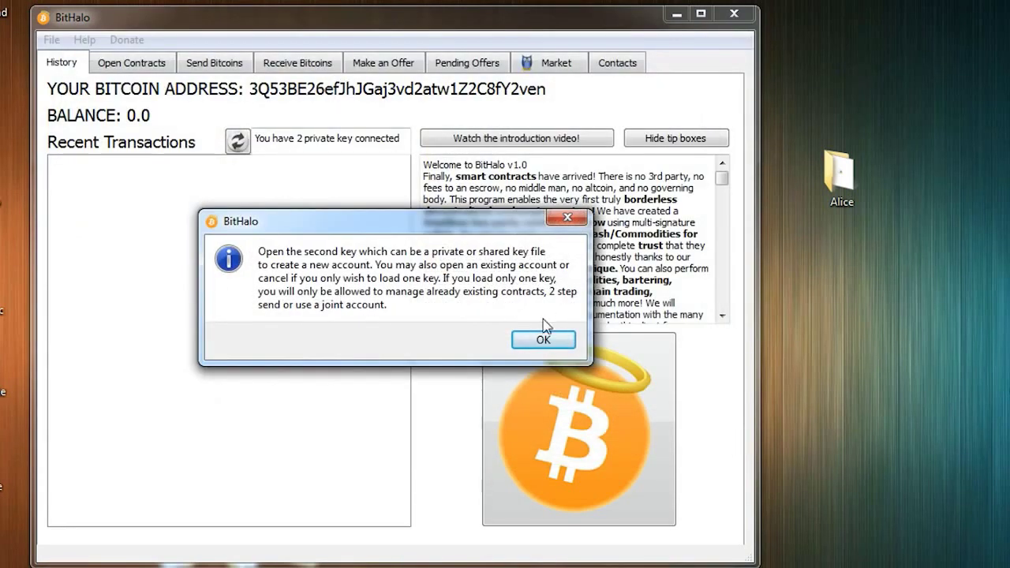
click(543, 340)
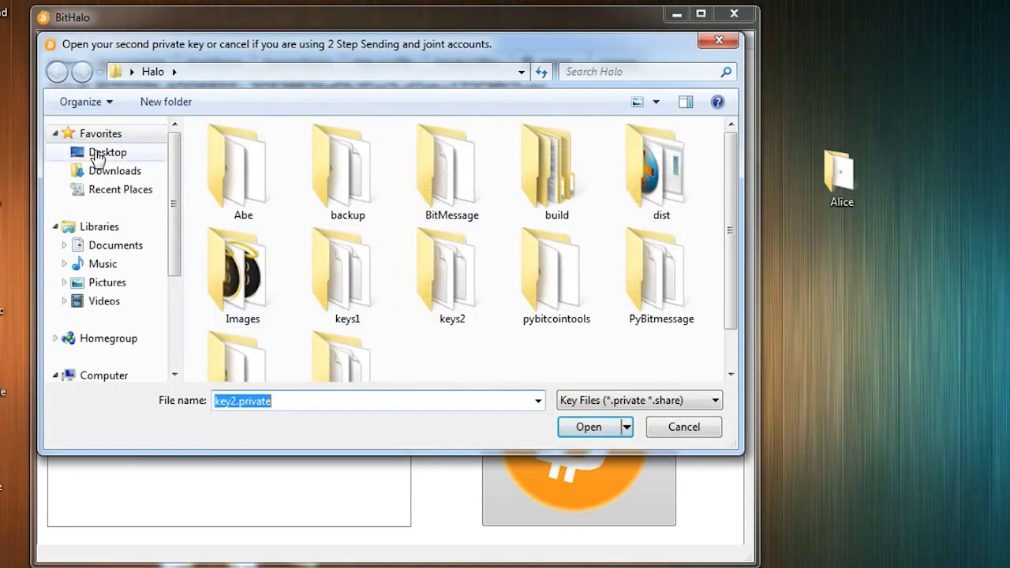
Step: Pair it with key1.share from the Desktop as the second key to load the joint wallet
click(95, 153)
scroll(735, 300, down, 5)
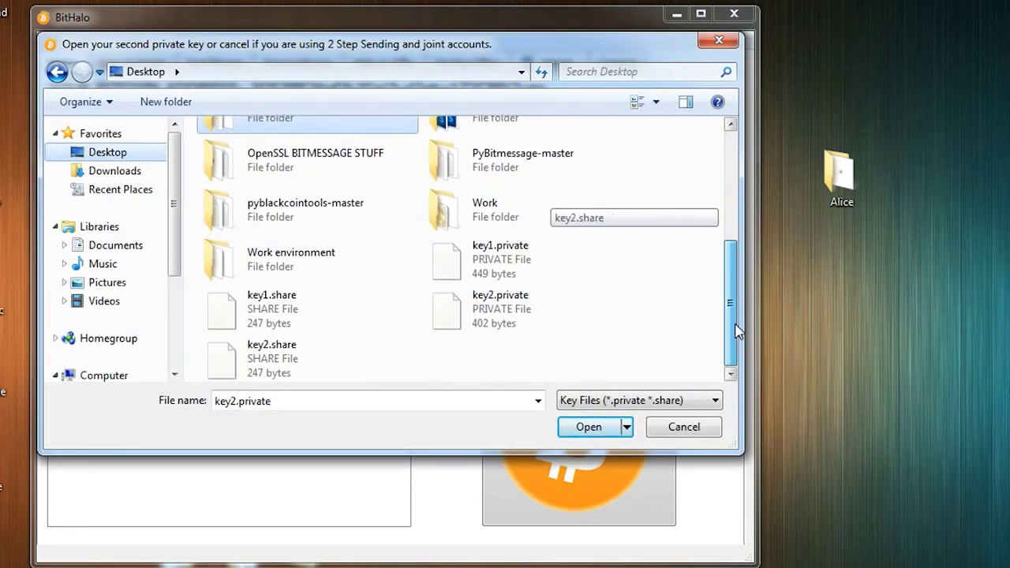
click(273, 324)
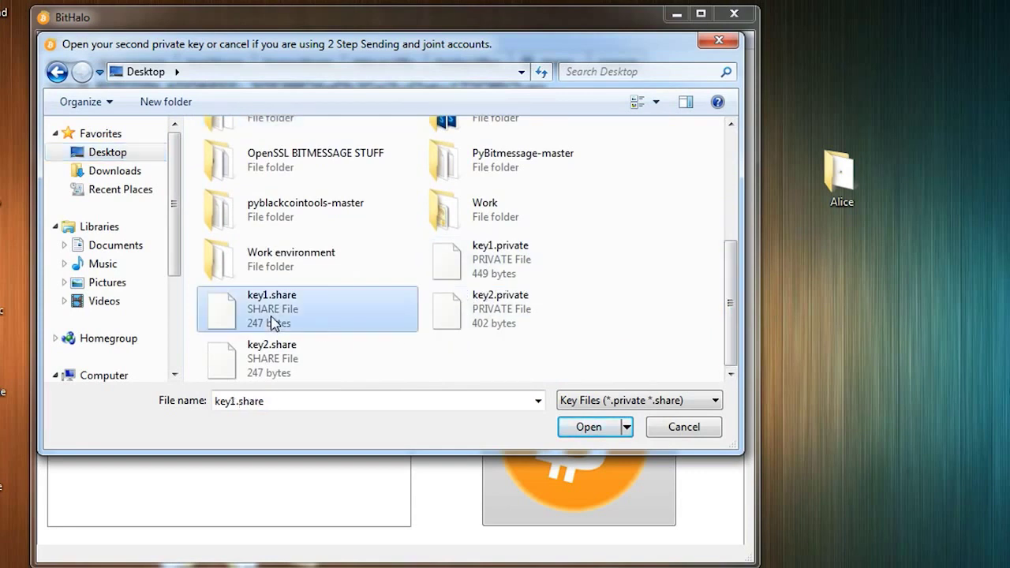
click(569, 428)
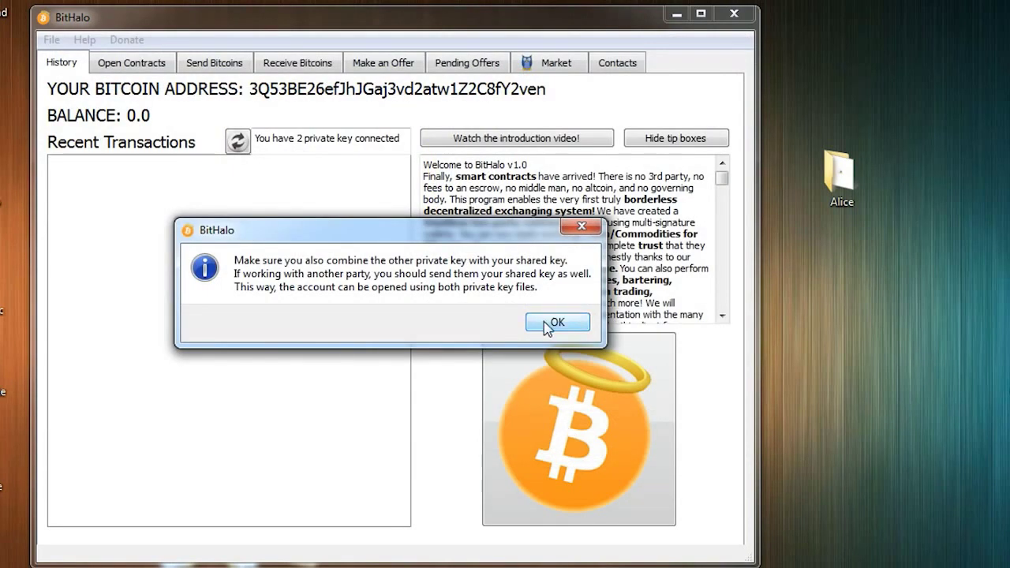
click(557, 323)
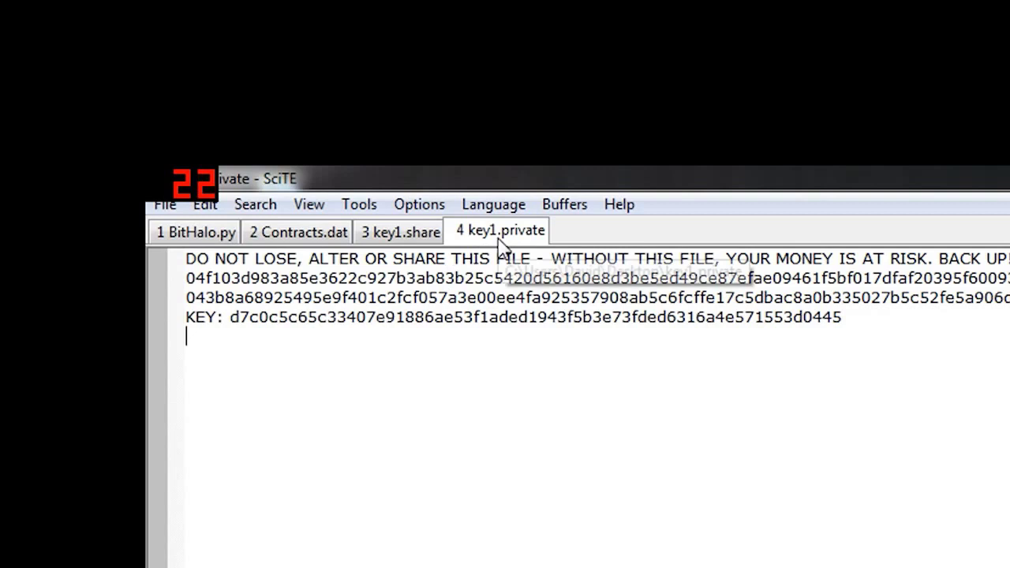
Step: Close the key1.private and key1.share tabs in SciTE
right_click(497, 235)
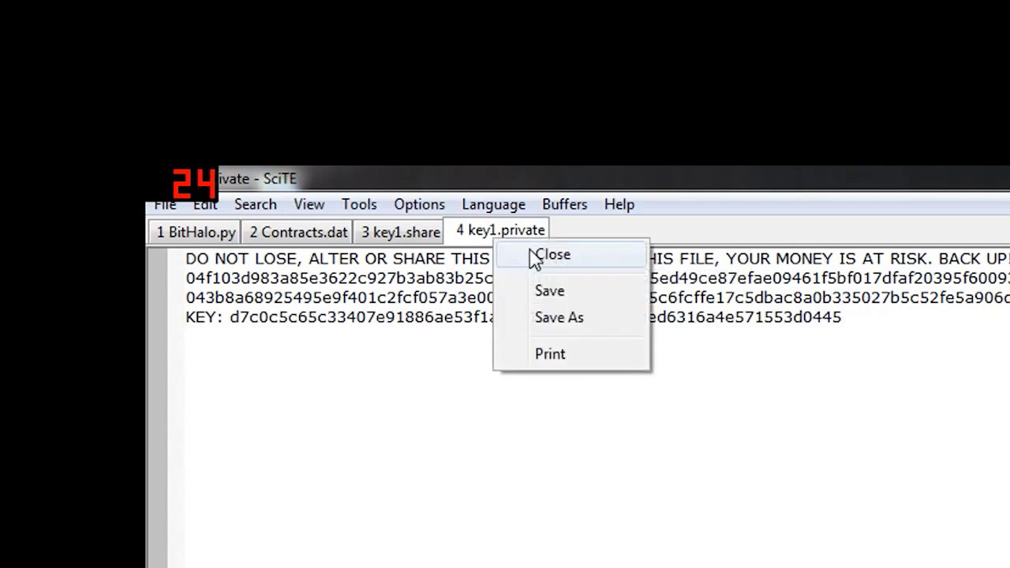
click(536, 255)
right_click(411, 235)
click(471, 255)
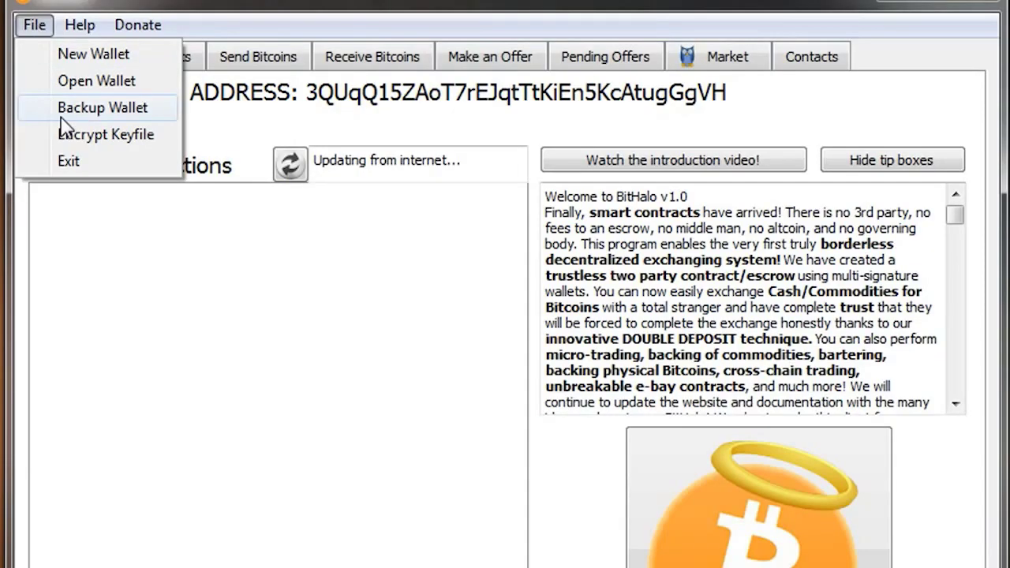
Step: Encrypt key1.private with a new password, entering it and then confirming it
click(74, 136)
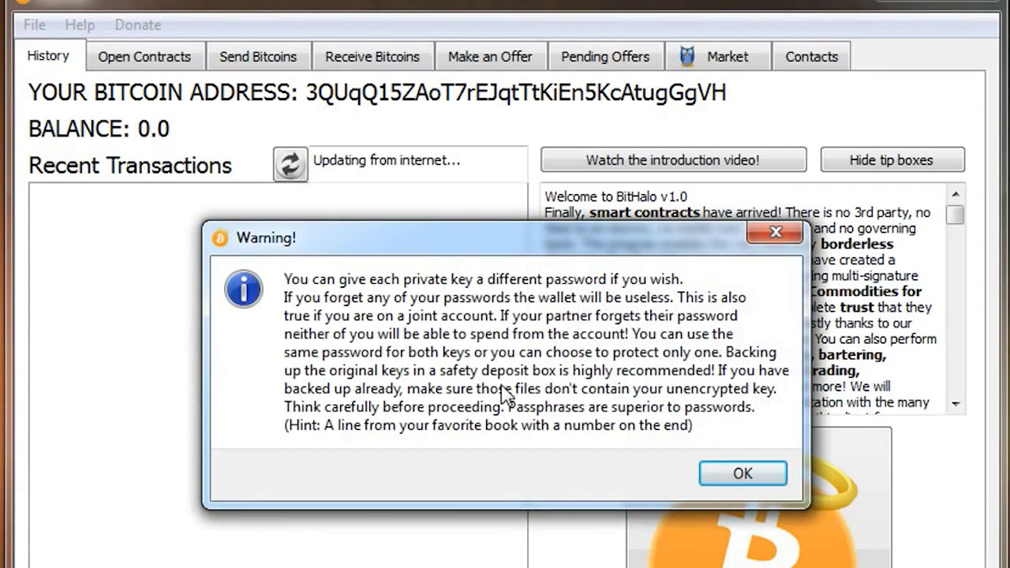
click(738, 476)
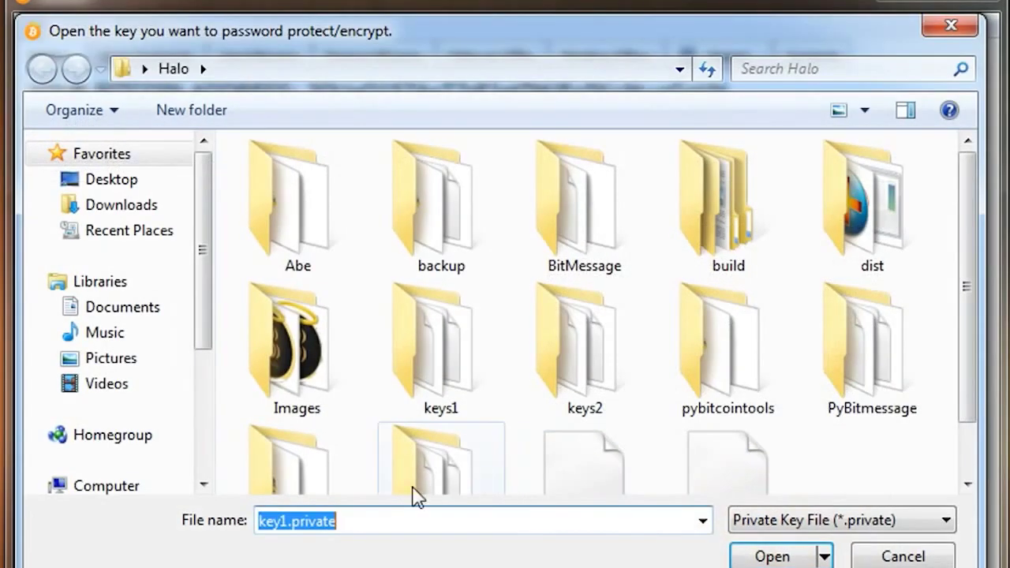
drag(974, 289, 979, 411)
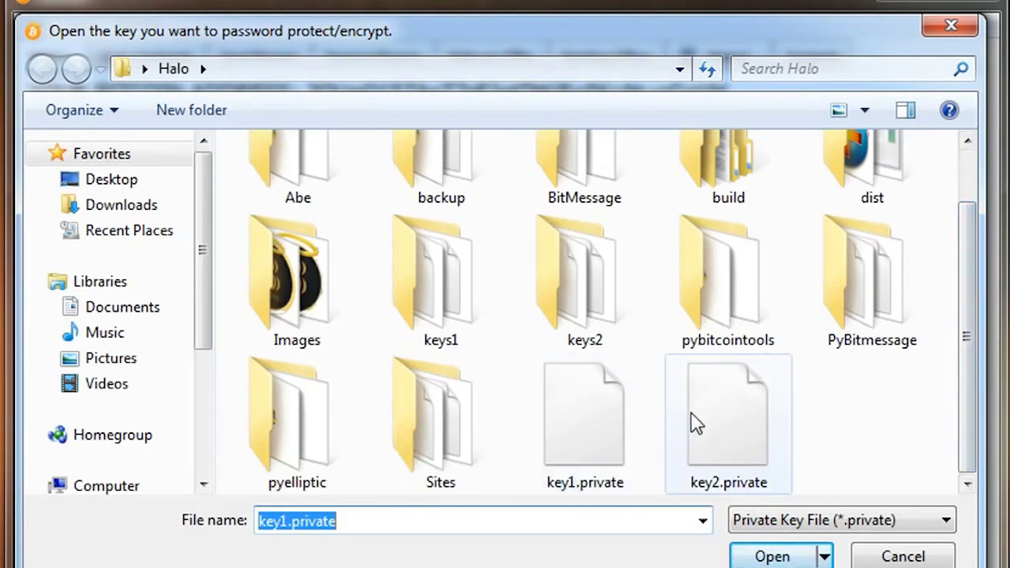
click(605, 449)
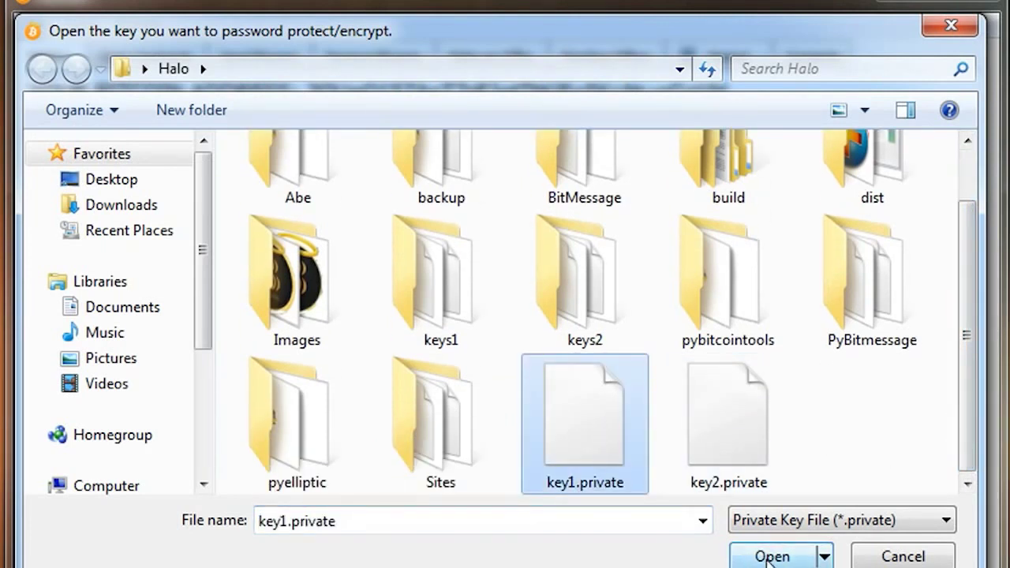
click(770, 558)
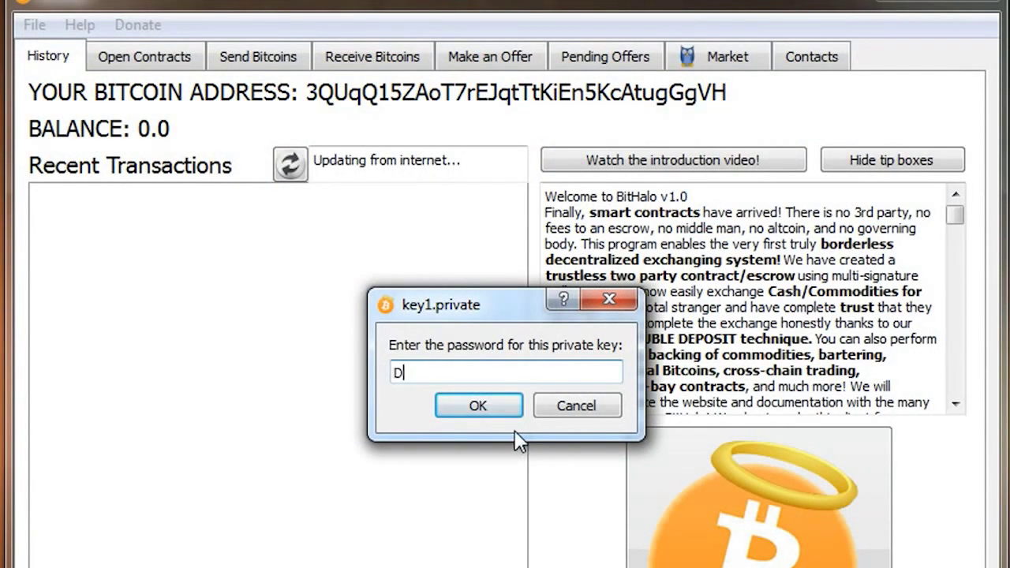
click(483, 417)
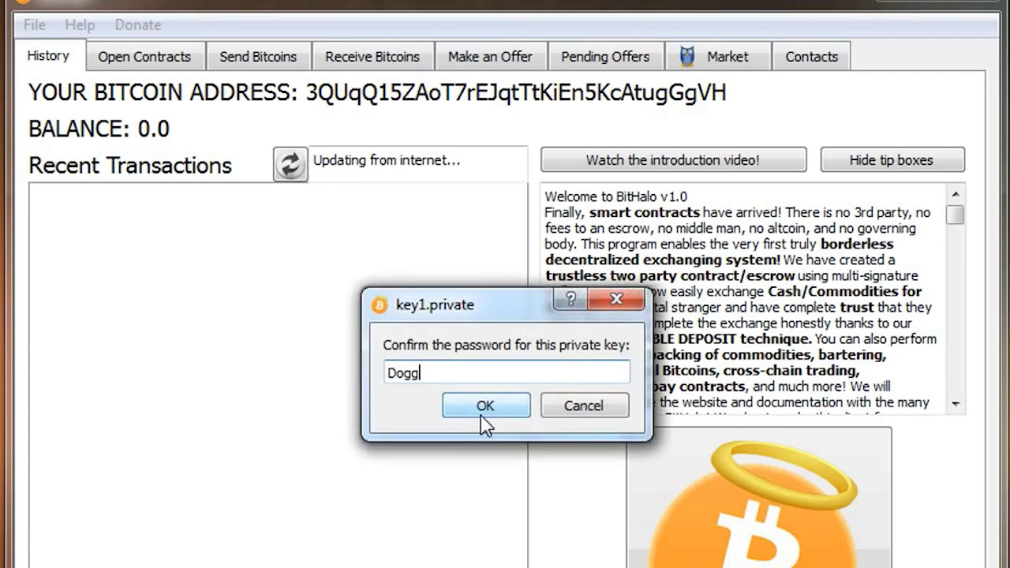
click(485, 406)
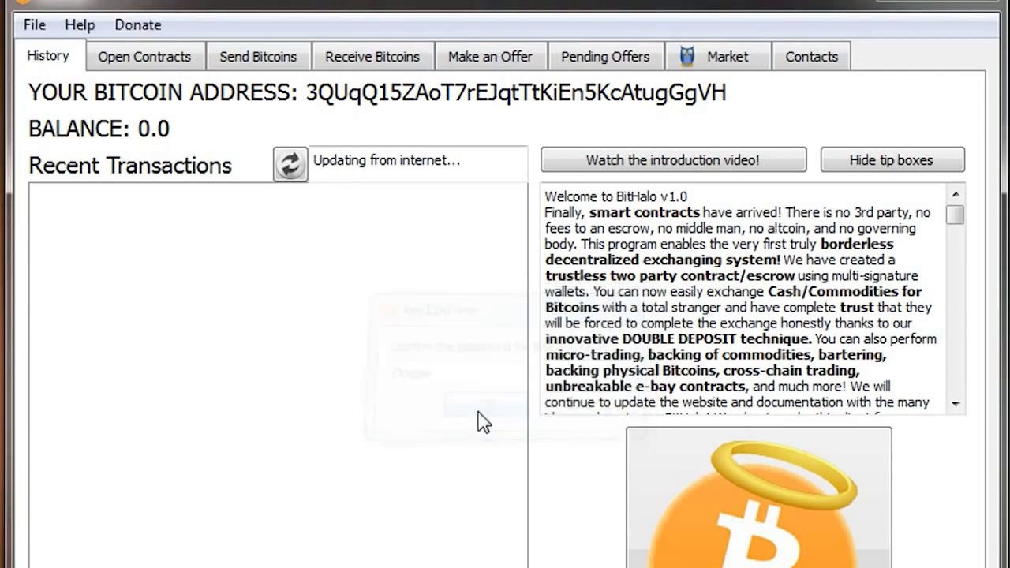
click(34, 24)
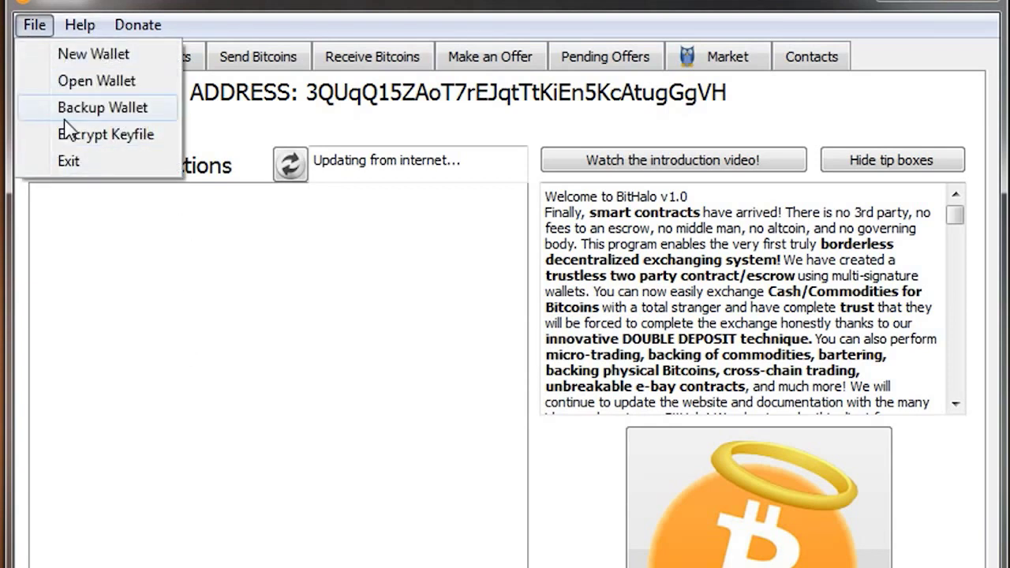
mouse_move(67, 26)
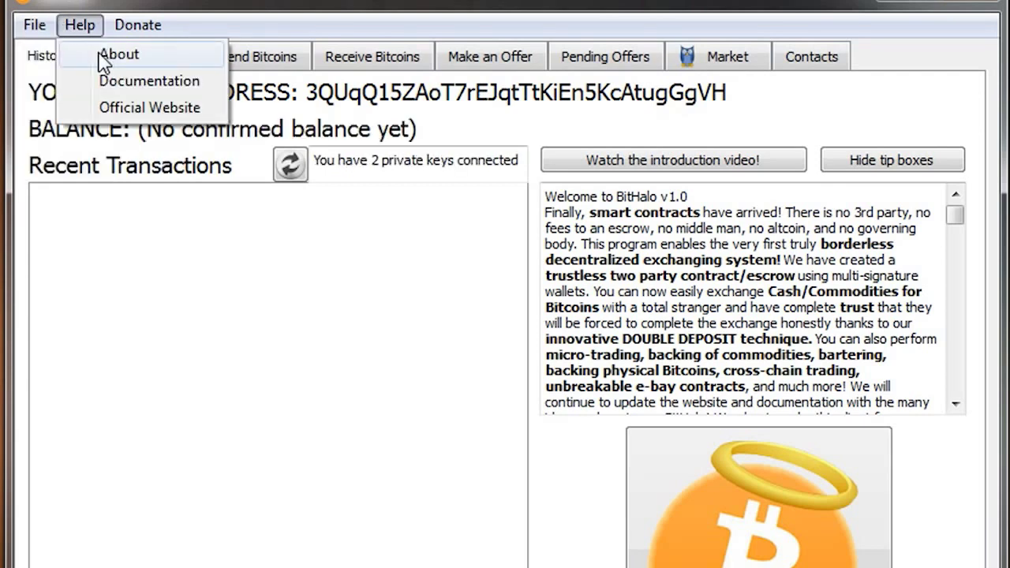
mouse_move(141, 28)
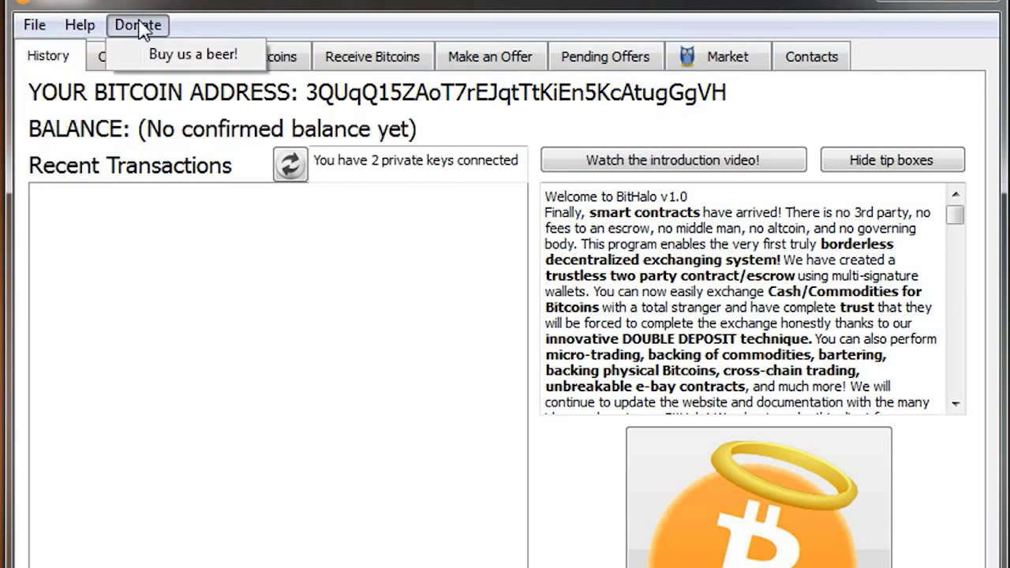
click(254, 190)
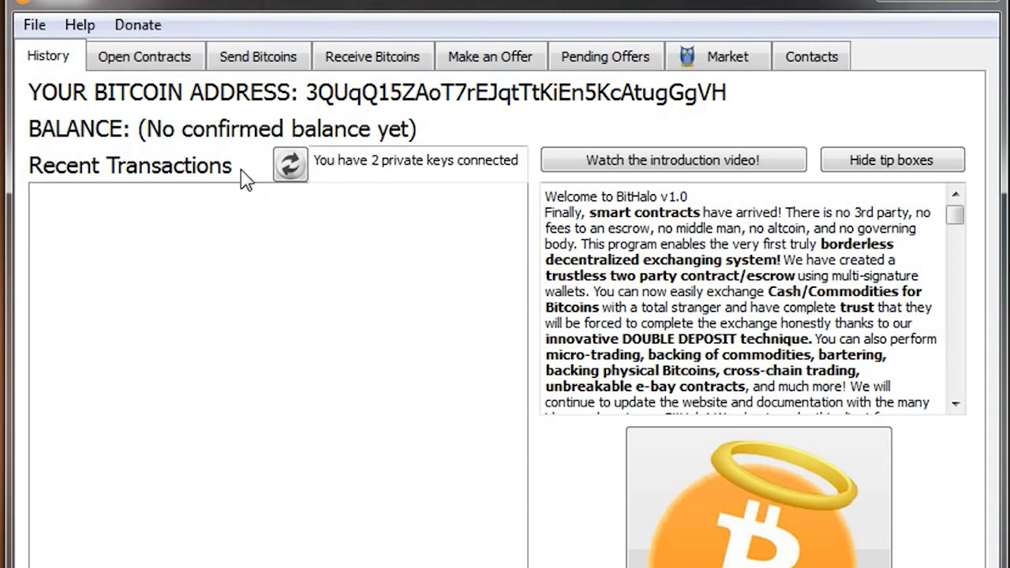
click(269, 65)
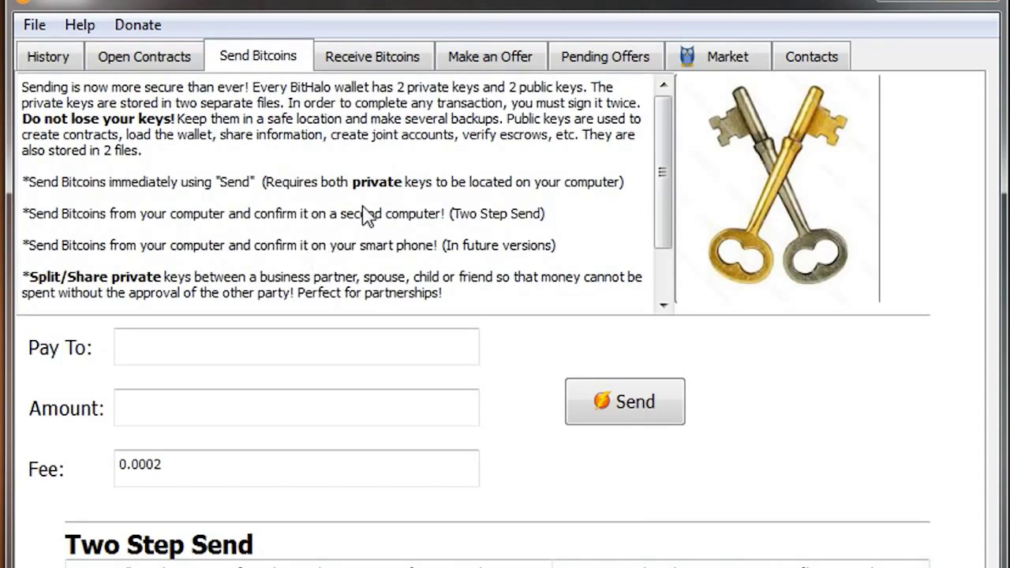
click(60, 49)
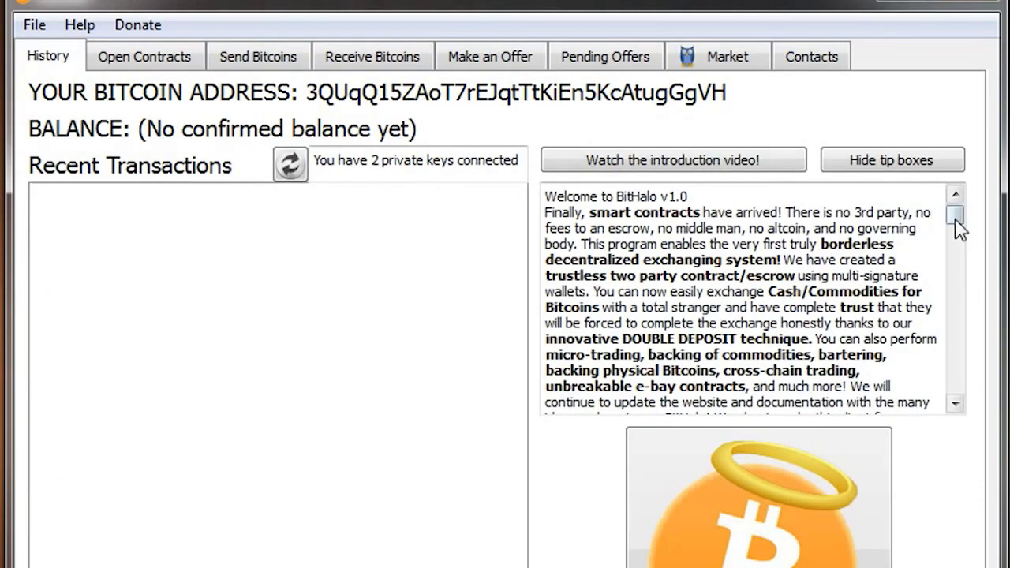
mouse_move(956, 218)
mouse_down()
mouse_move(959, 410)
mouse_move(957, 205)
mouse_up()
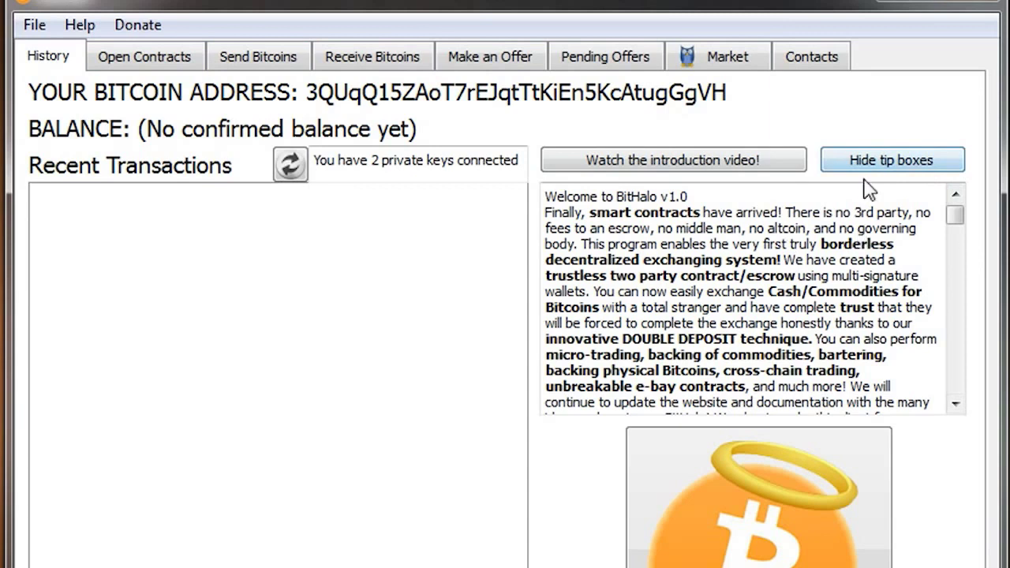
click(888, 162)
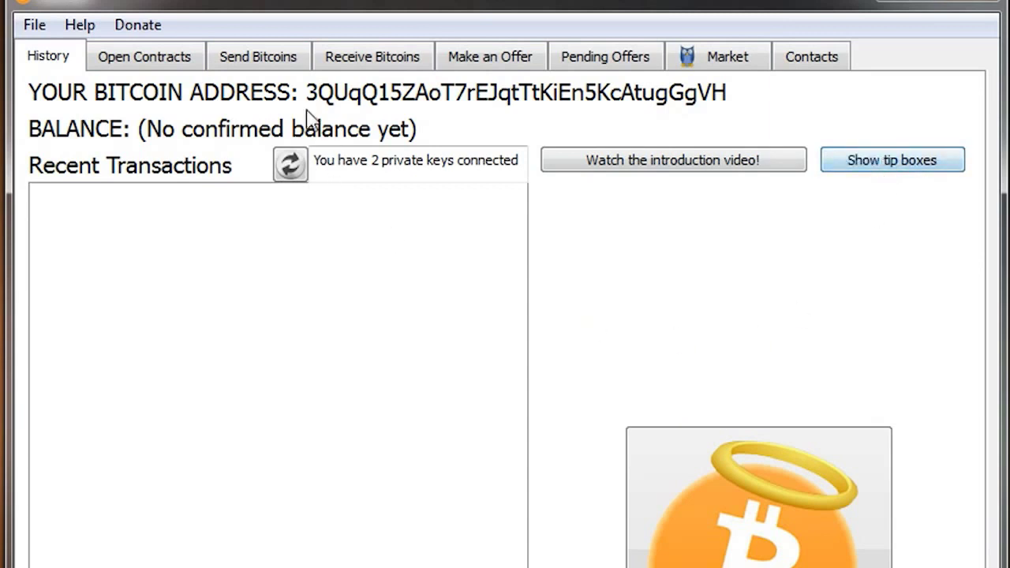
click(256, 61)
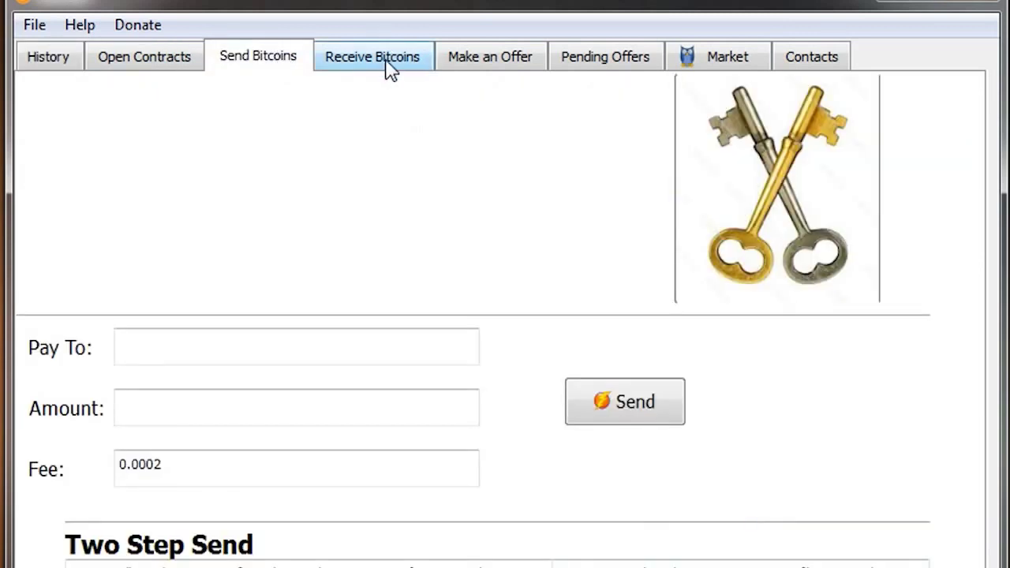
click(389, 69)
click(271, 67)
click(40, 68)
click(898, 163)
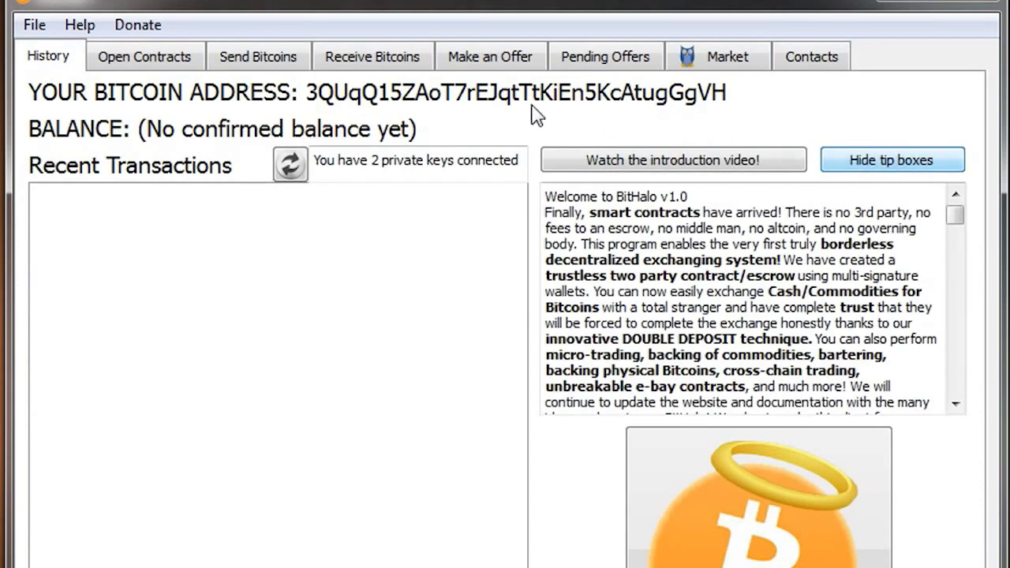
click(261, 66)
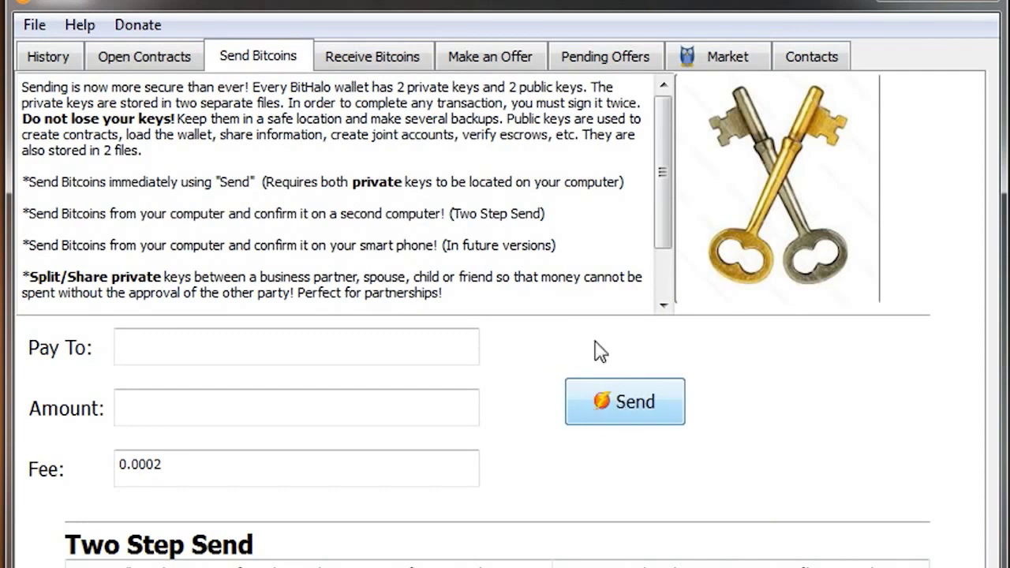
click(31, 59)
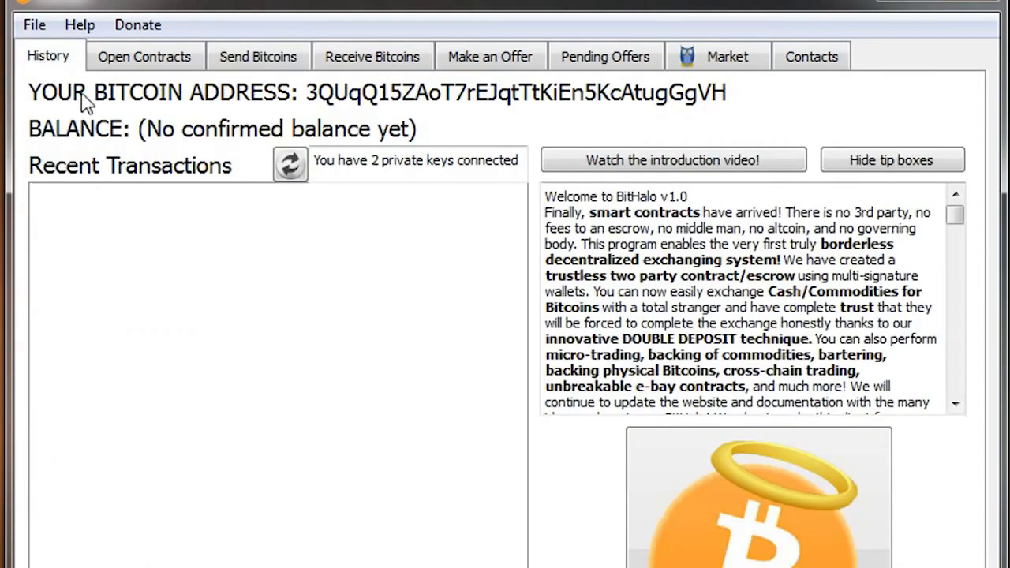
Step: Open the wallet from keys1\key1.private and keys2\key2.private, then refresh to show the 0.2 balance
click(35, 25)
click(71, 79)
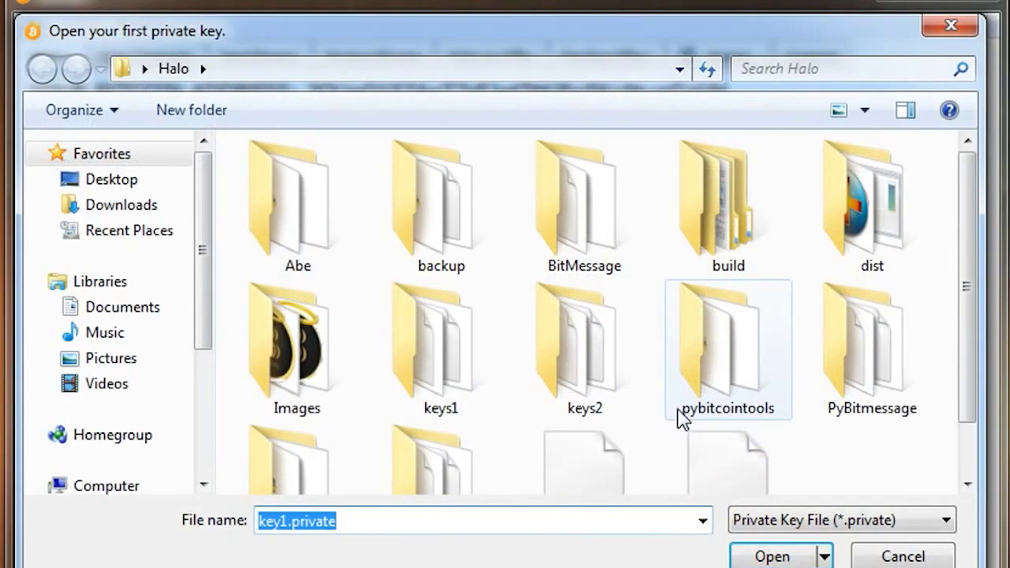
drag(971, 324, 971, 381)
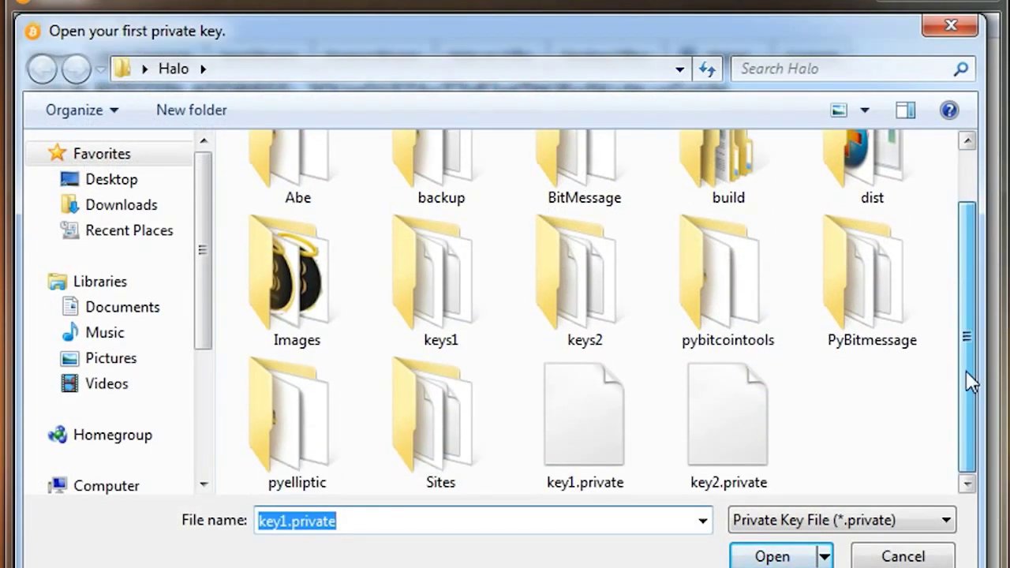
double_click(424, 319)
click(332, 195)
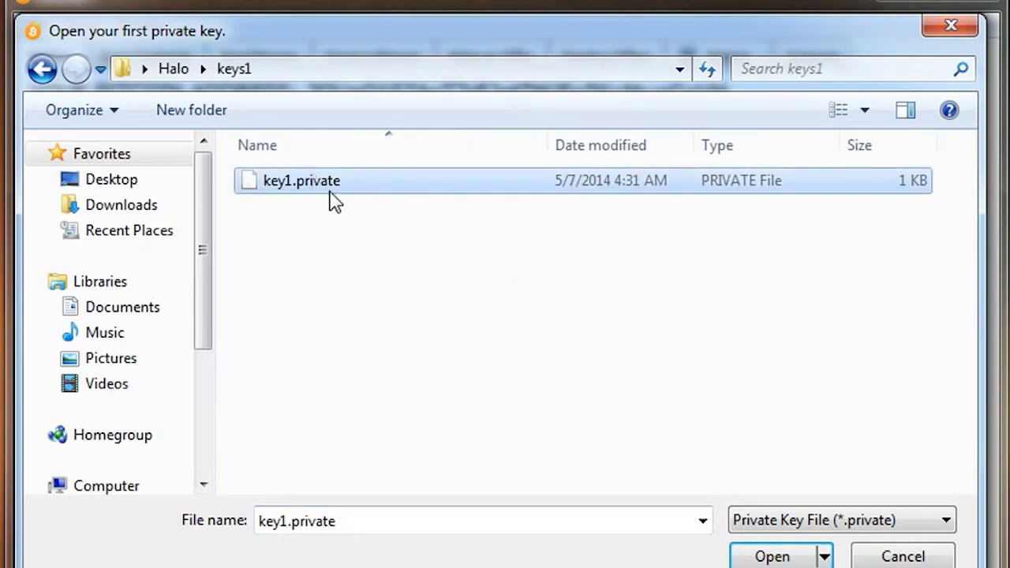
click(772, 557)
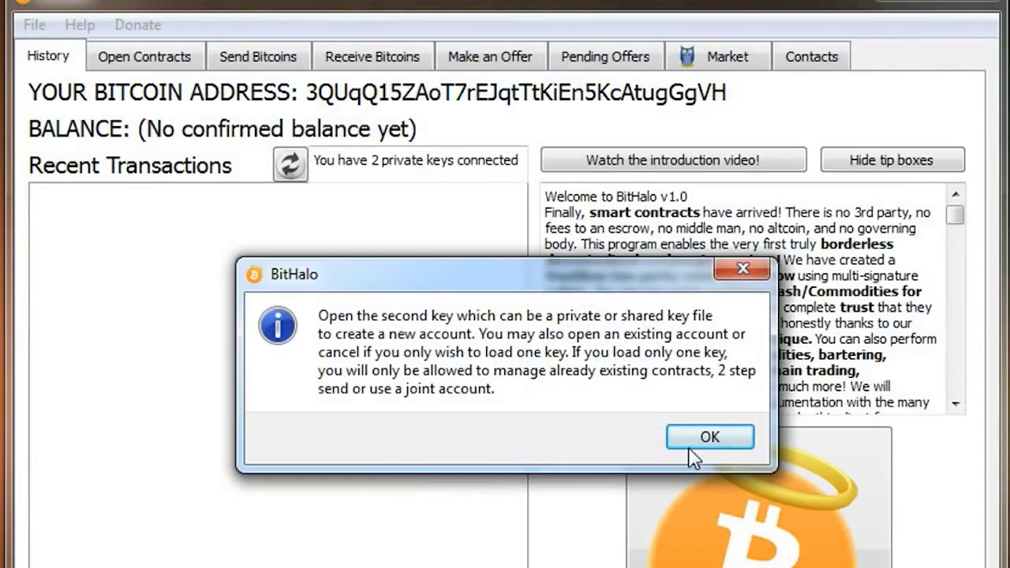
click(710, 438)
double_click(598, 366)
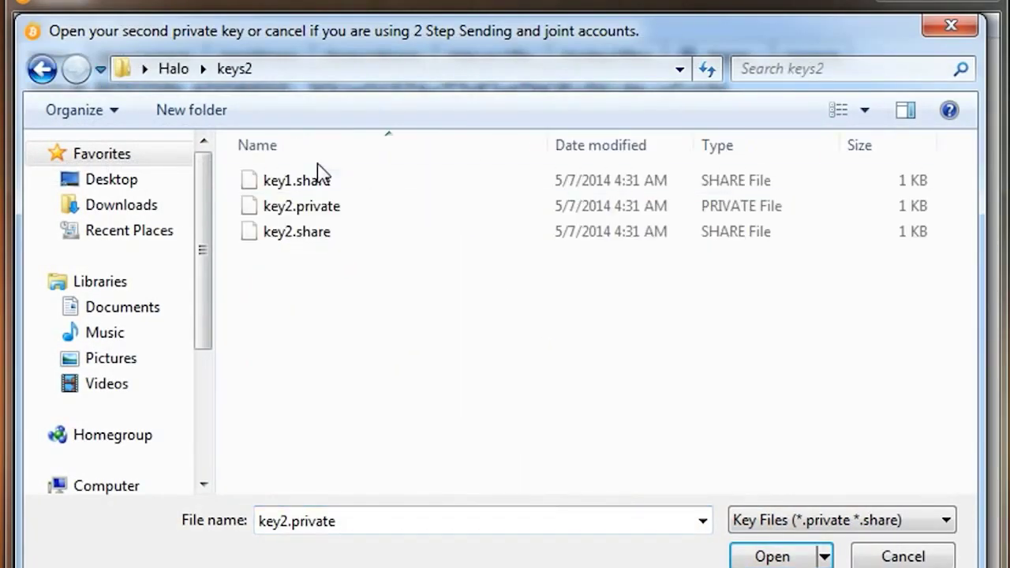
click(308, 207)
click(772, 557)
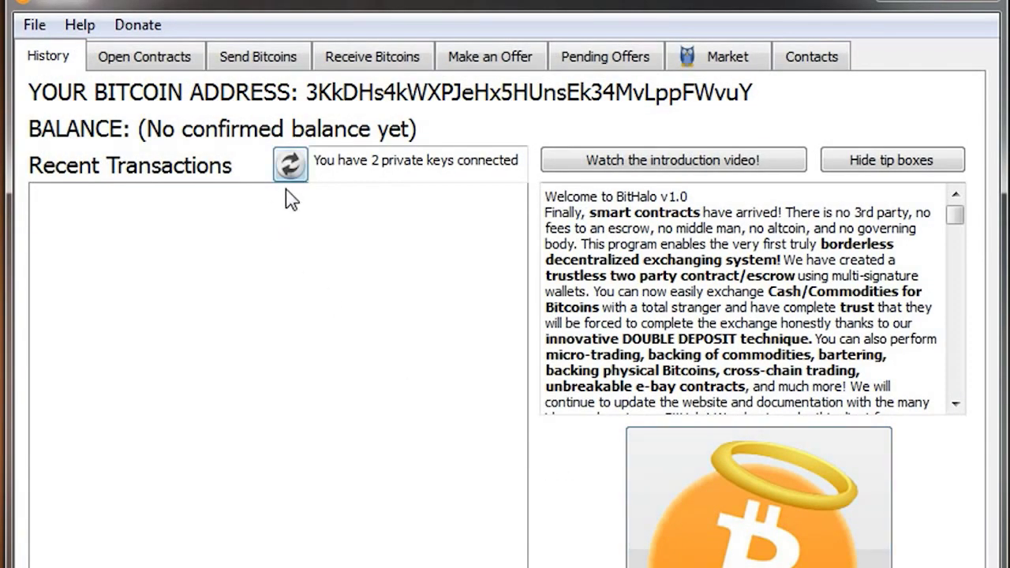
click(289, 164)
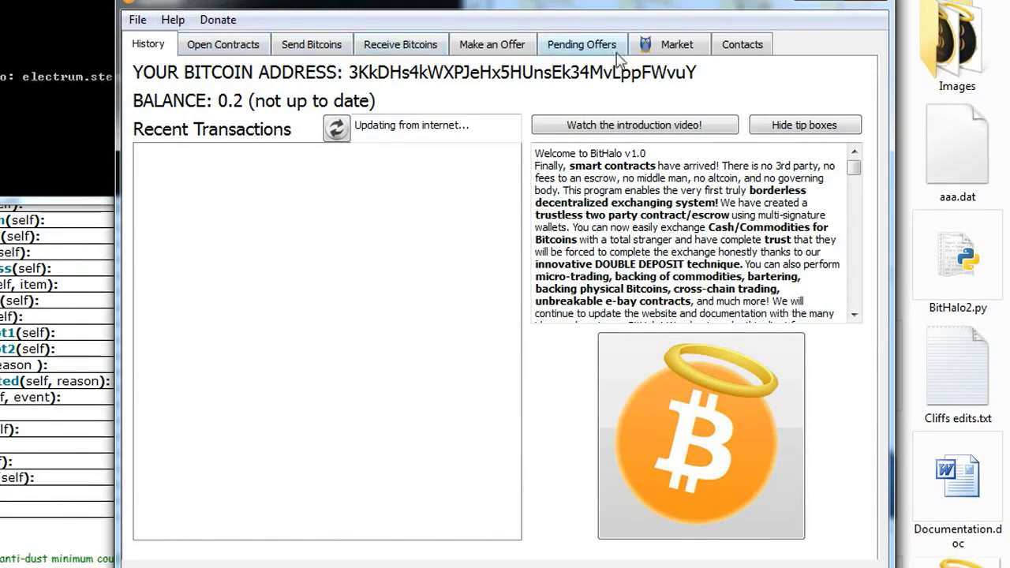
Step: Go to the Market place and scroll through the Trading floors list
click(675, 44)
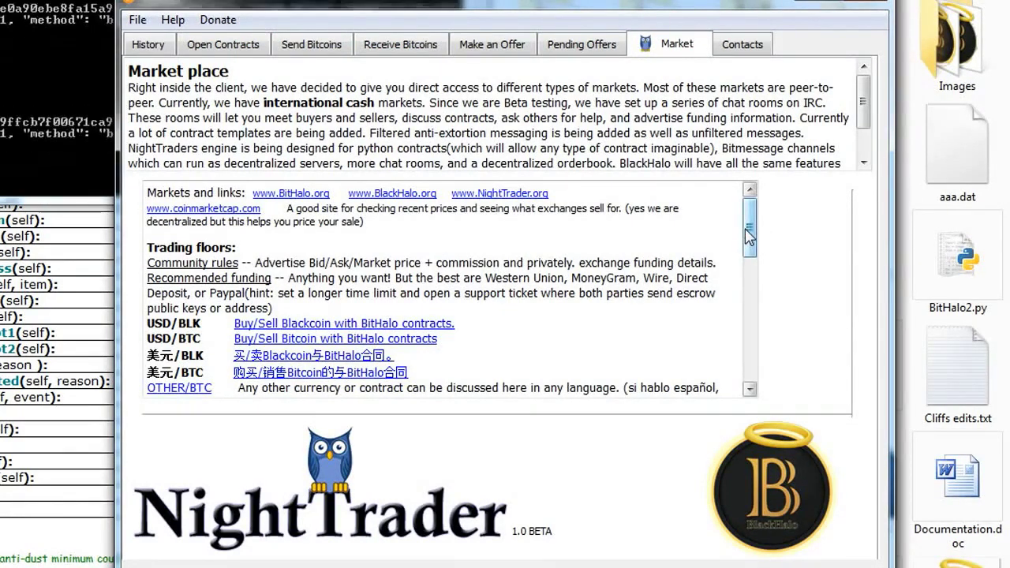
scroll(750, 235, down, 2)
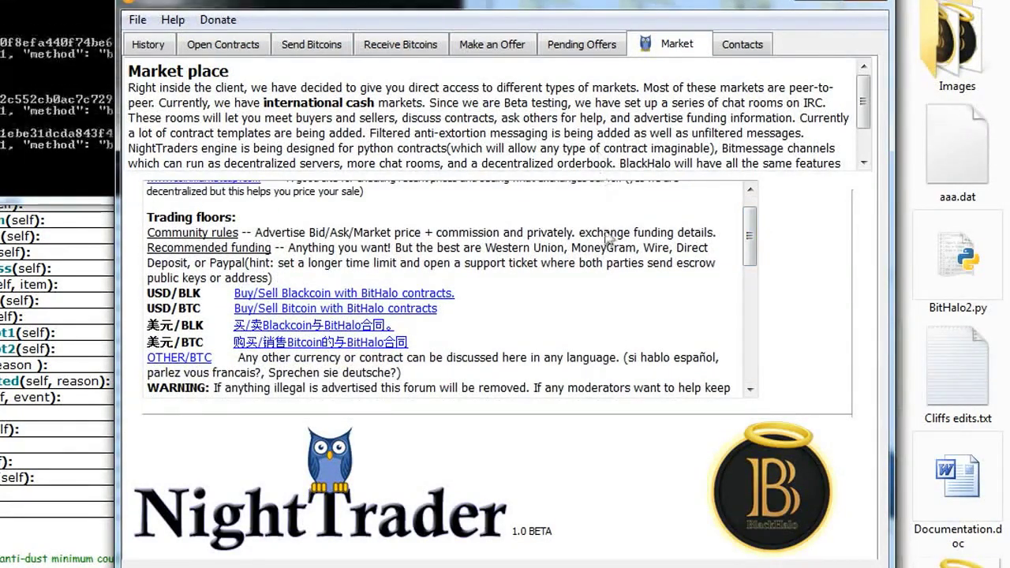
drag(750, 250, 762, 318)
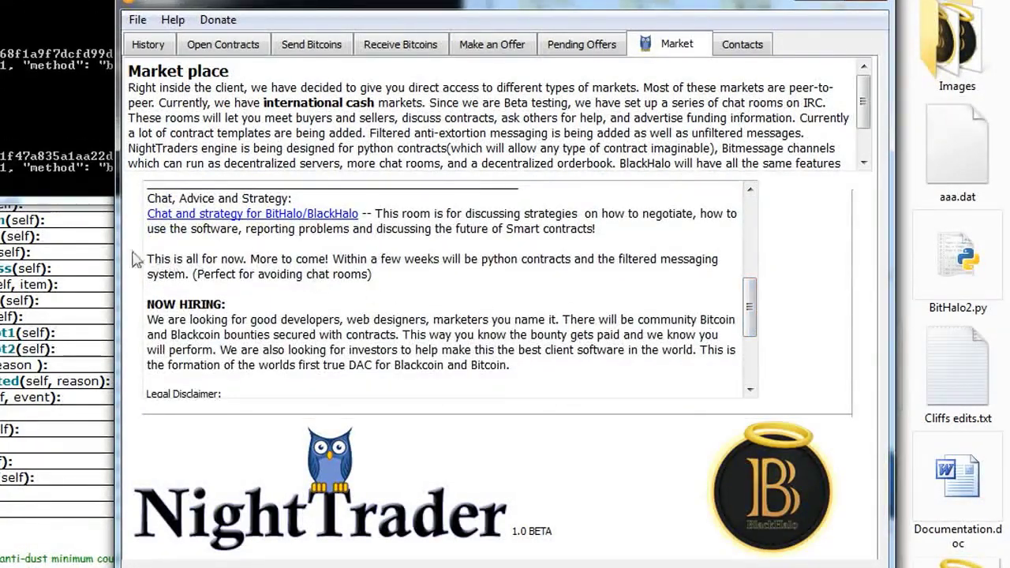
drag(750, 304, 750, 251)
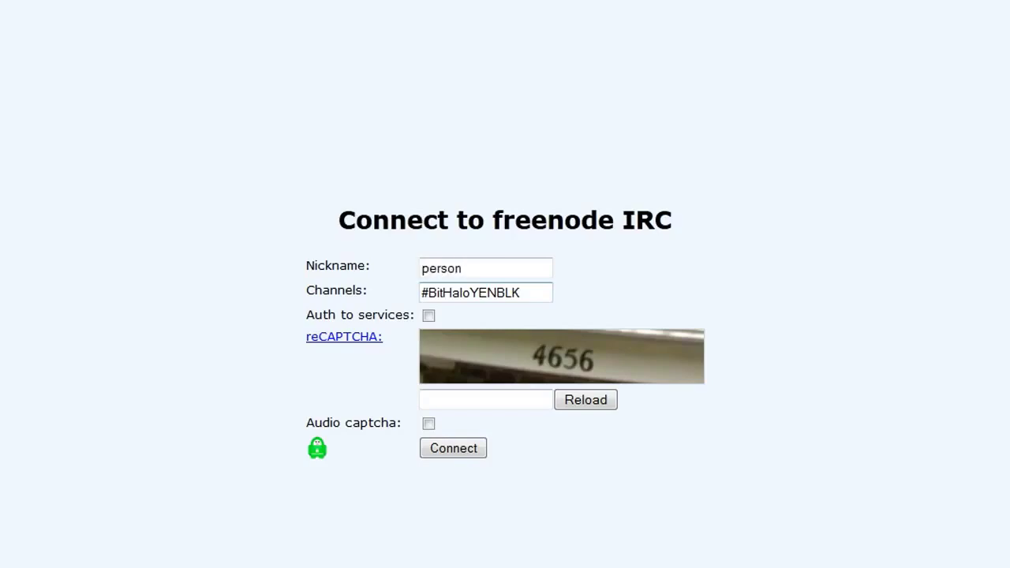
Step: Keep the #BitHaloYENBLK channel, solve the reCAPTCHA, and connect to freenode webchat
click(471, 268)
click(473, 401)
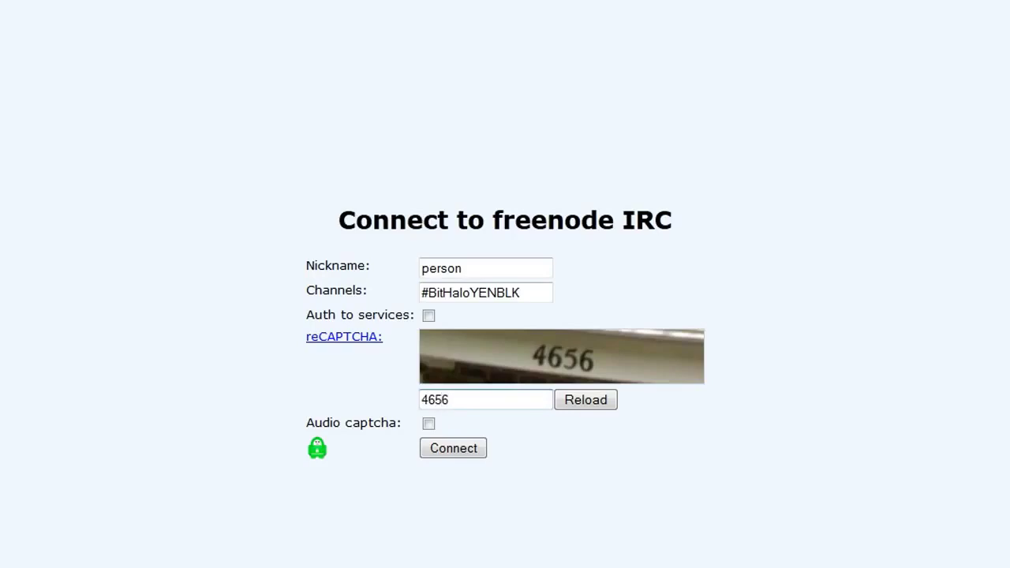
click(449, 454)
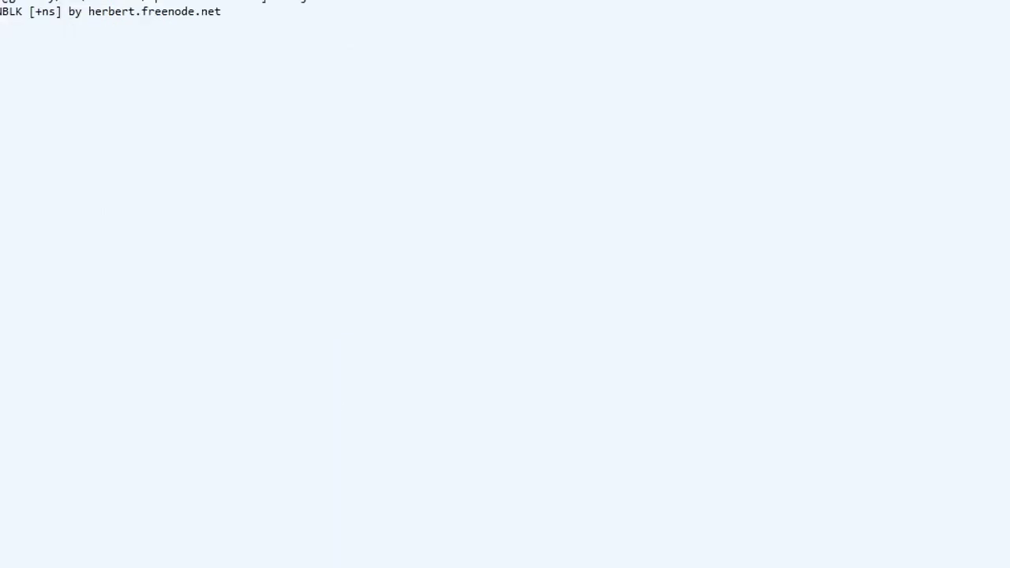
Step: Post 'Hello??', ask 'Anyone selling Blackcoin?', and offer to buy one for 1$ in #BitHaloYENBLK
key(Return)
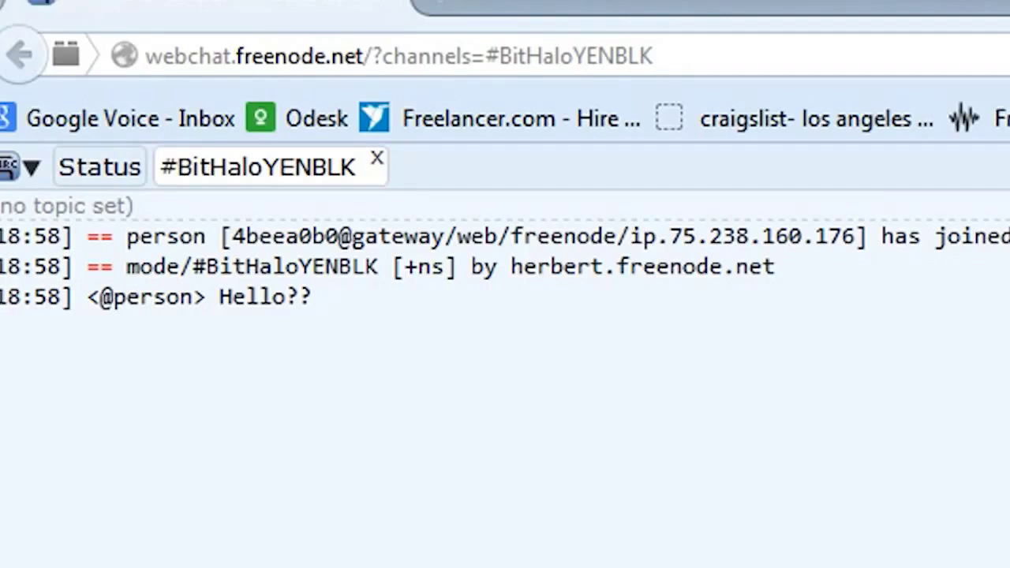
key(Return)
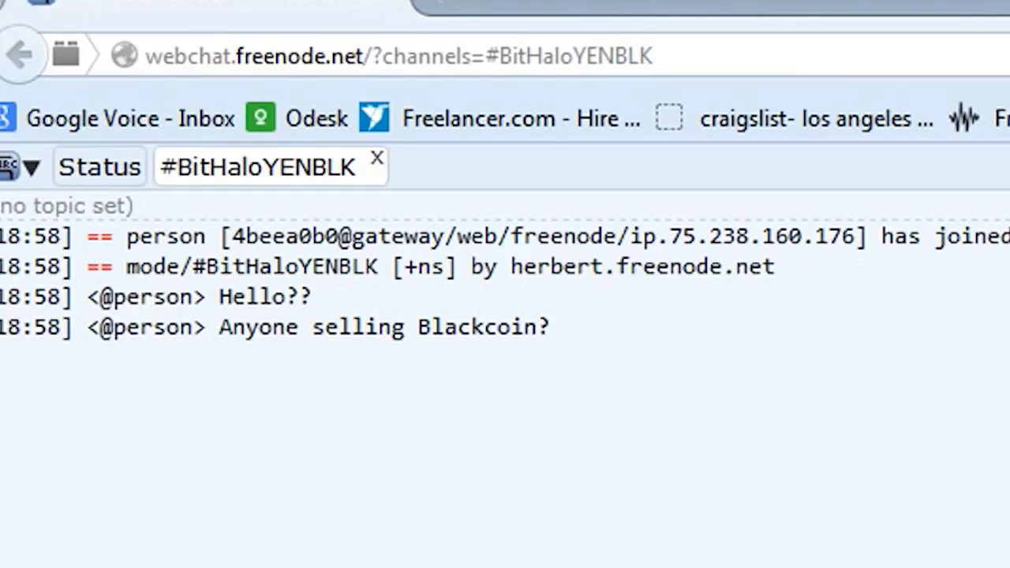
key(Return)
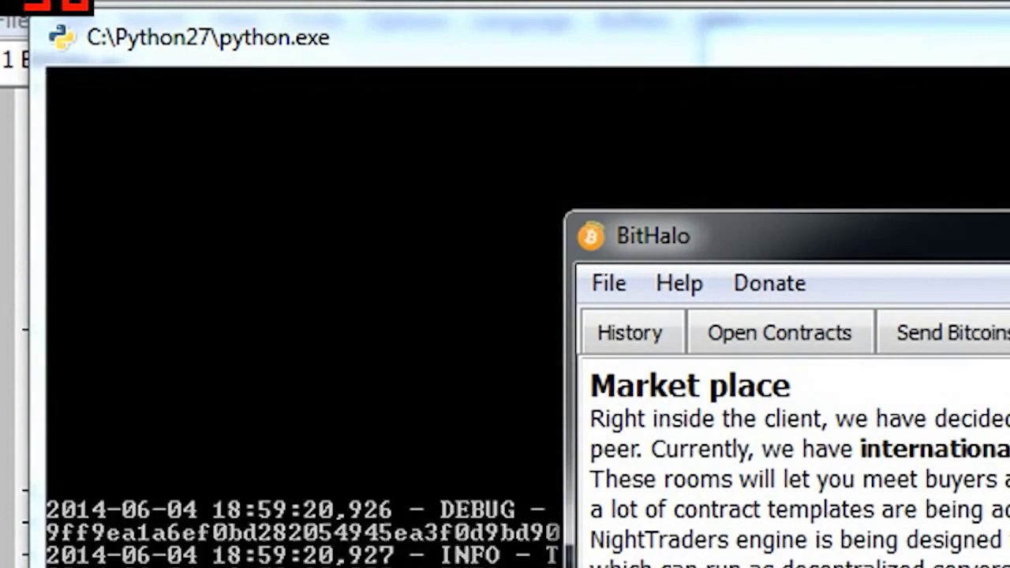
Step: Show BitHalo's wallet history with the 0.2 balance and scroll across the recent transactions
click(620, 338)
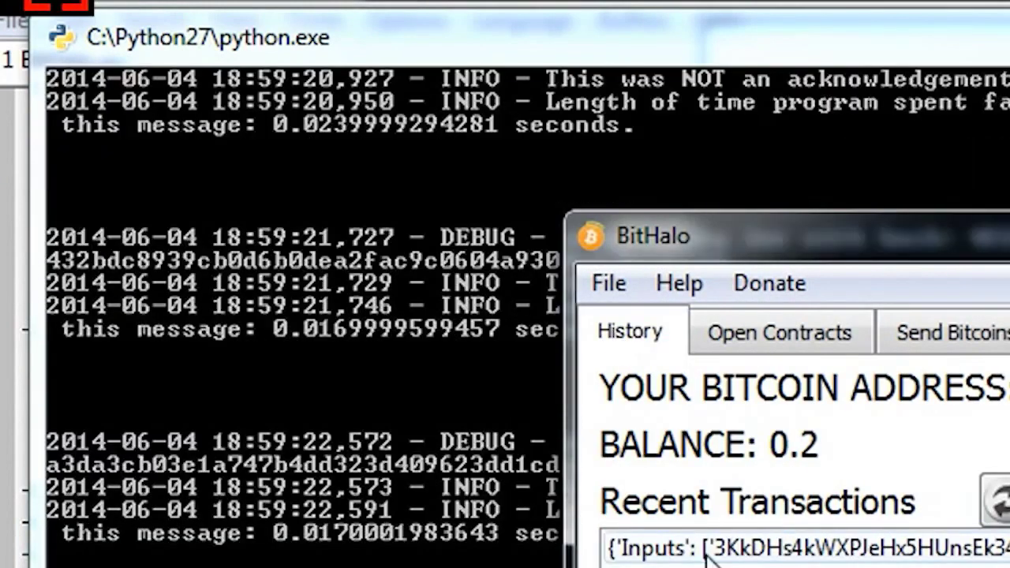
scroll(805, 549, right, 1)
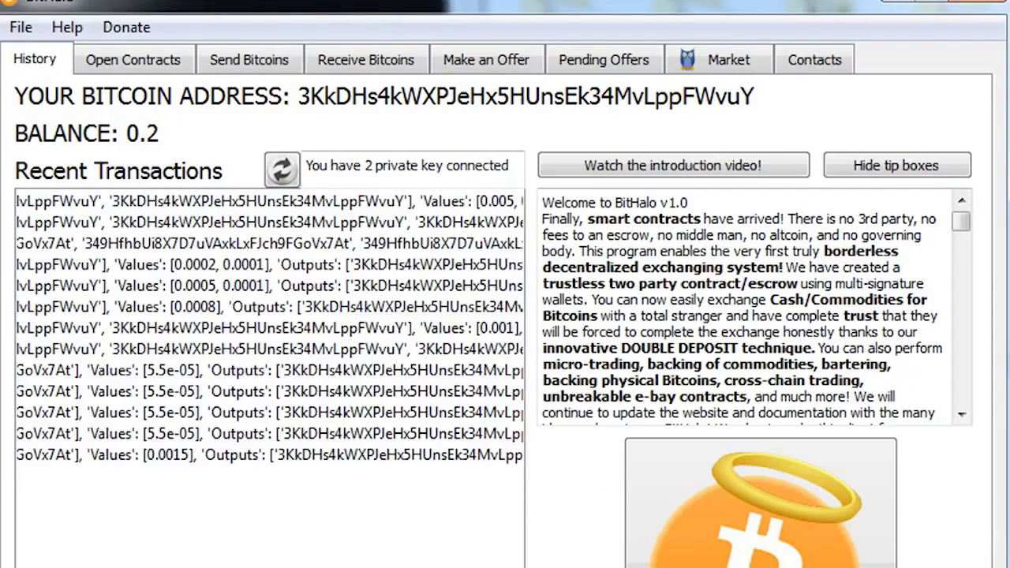
scroll(268, 327, right, 3)
scroll(260, 327, right, 2)
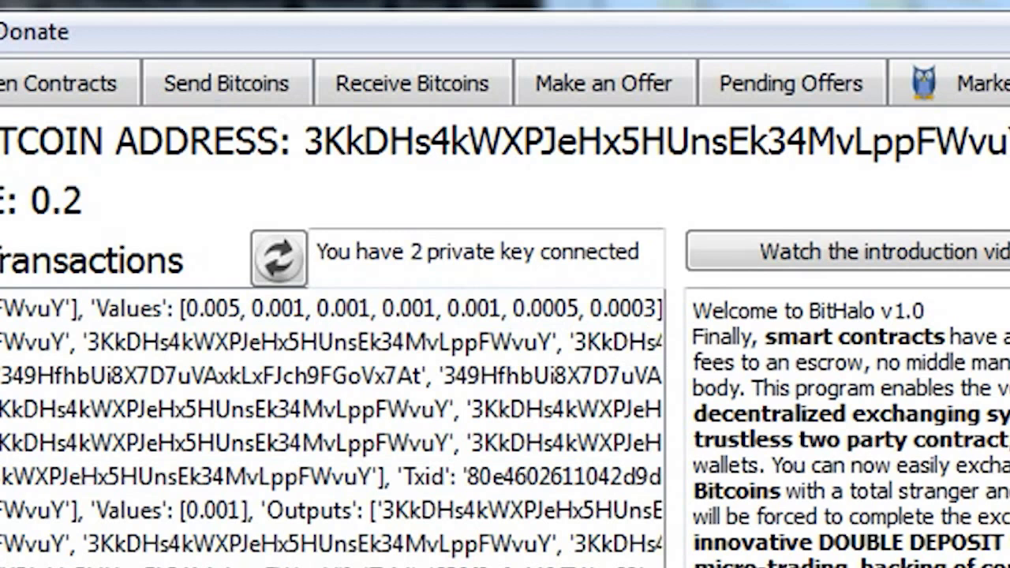
Step: Scroll the transaction list back and forth, then view the open contracts page
scroll(270, 378, right, 10)
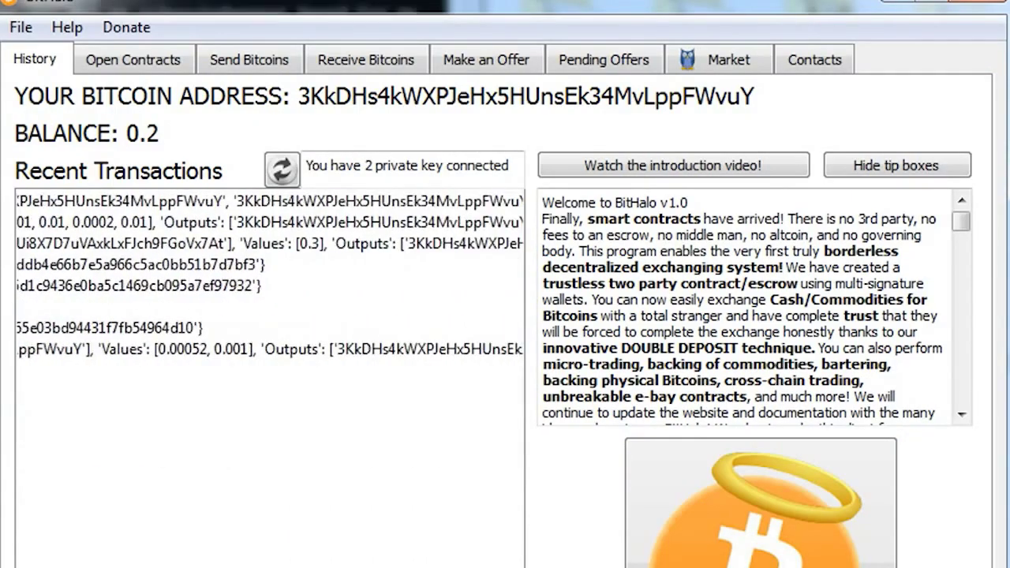
scroll(270, 379, left, 15)
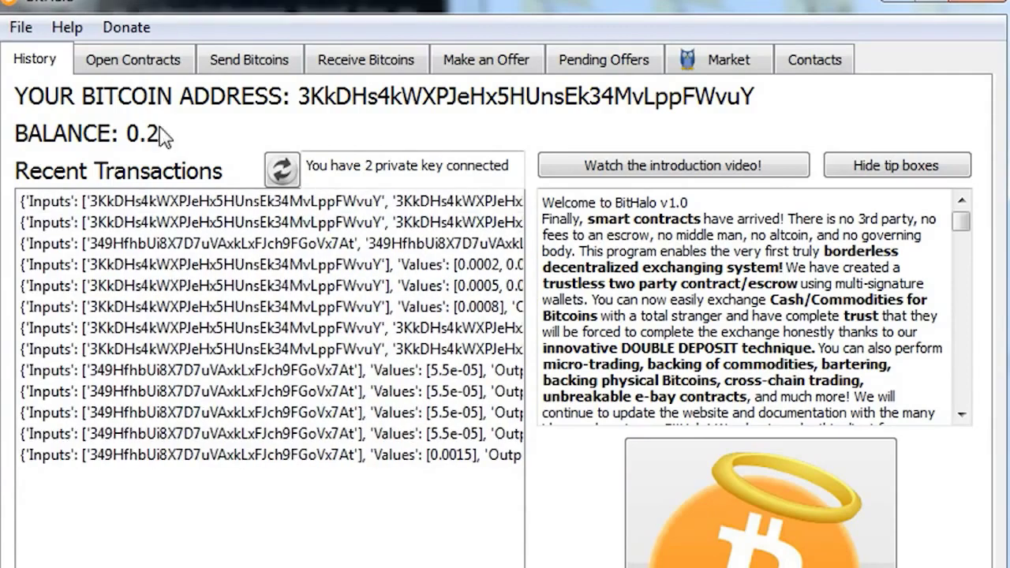
click(149, 63)
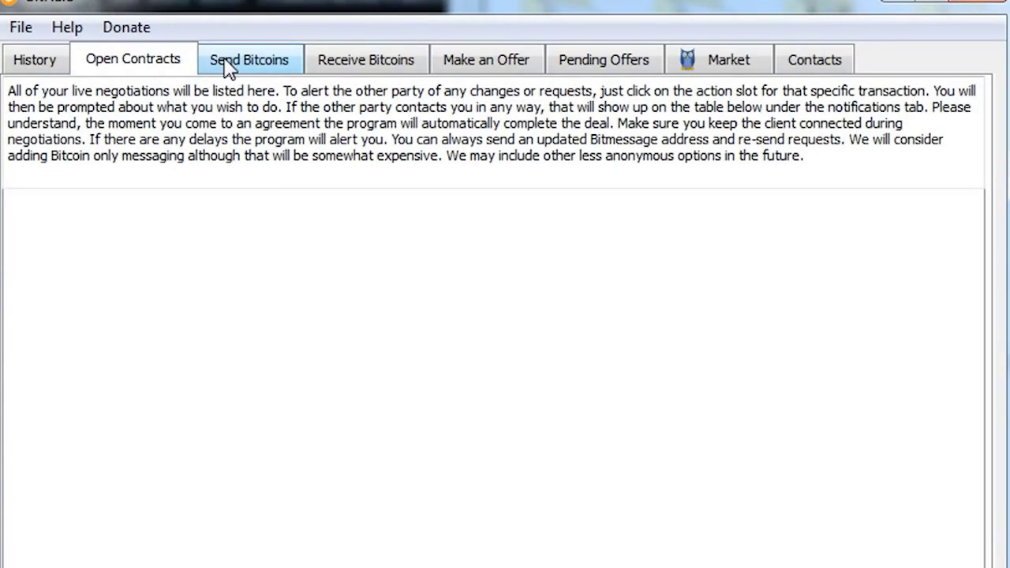
Step: Fill the Send Bitcoins form with the pasted recipient address and amount .01, then check the history
click(247, 65)
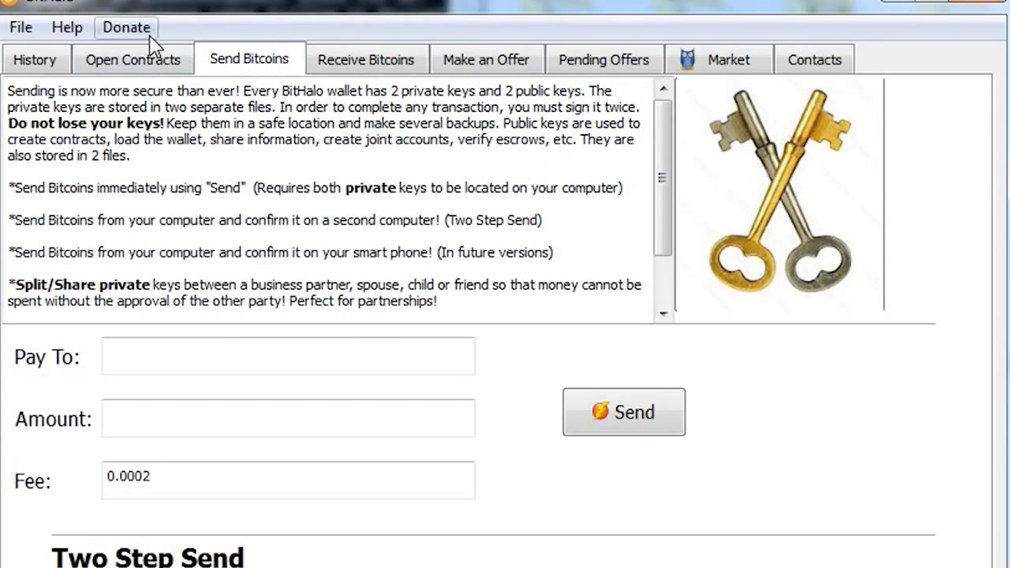
key(Tab)
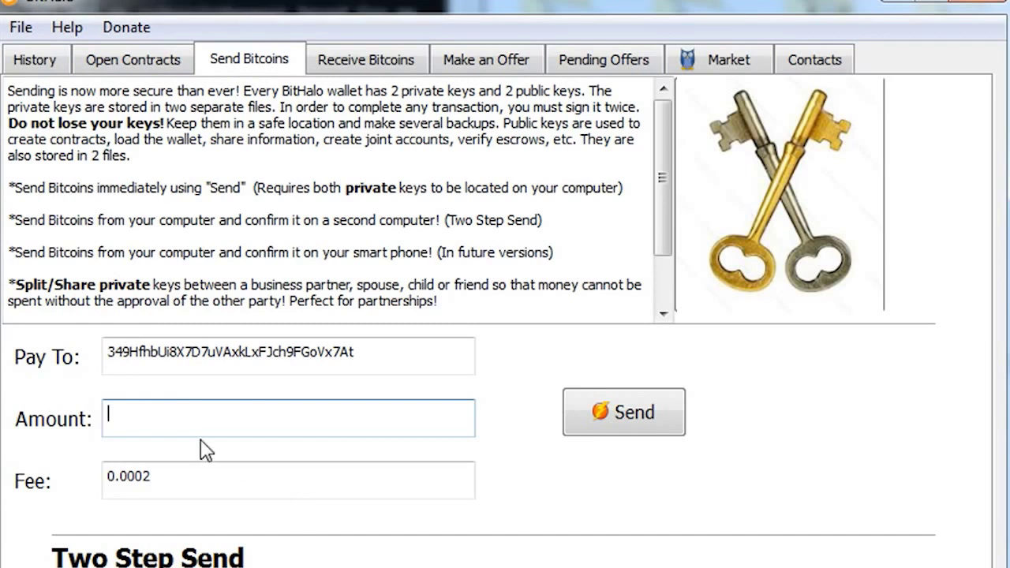
text(.)
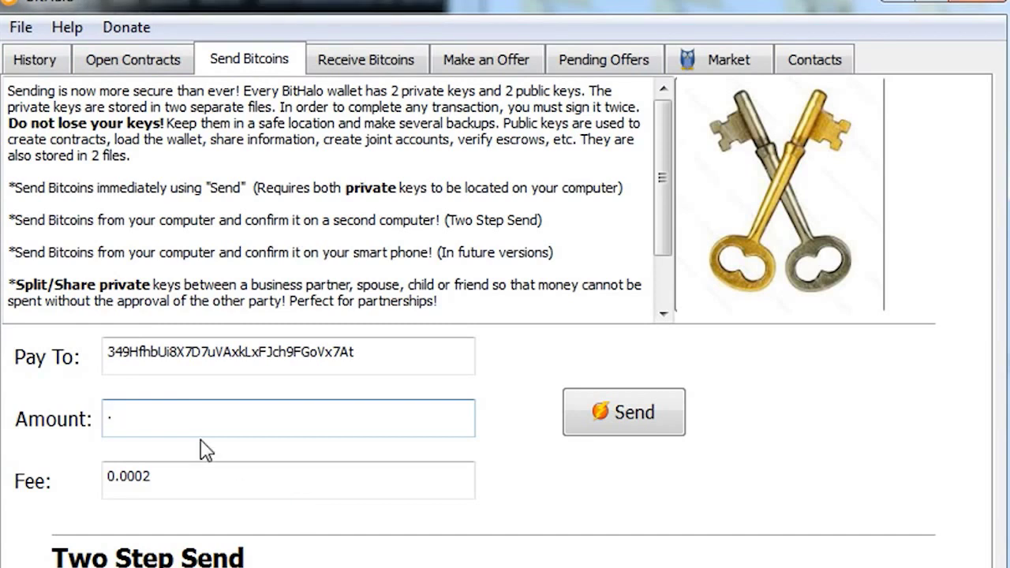
text(01)
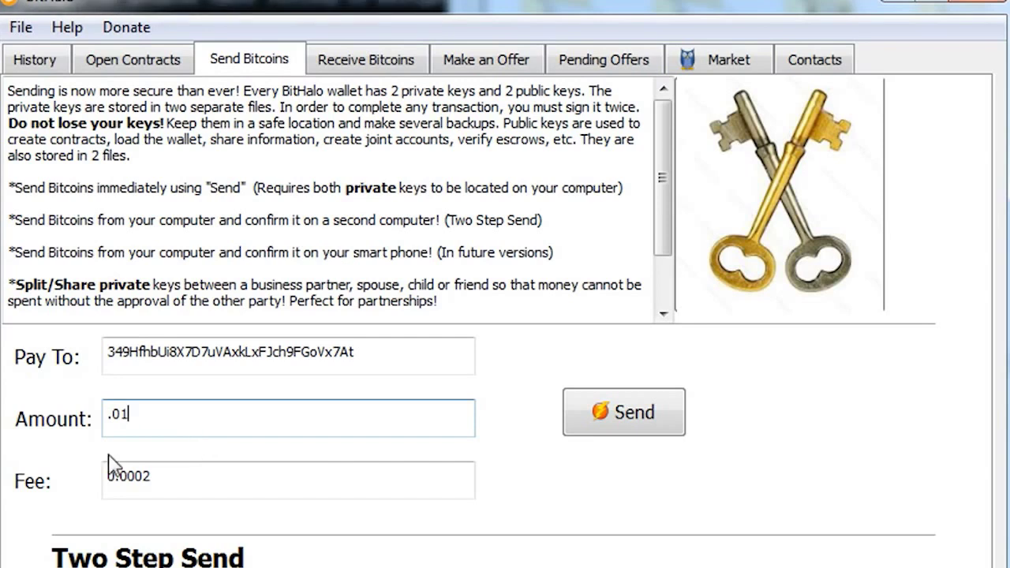
click(35, 59)
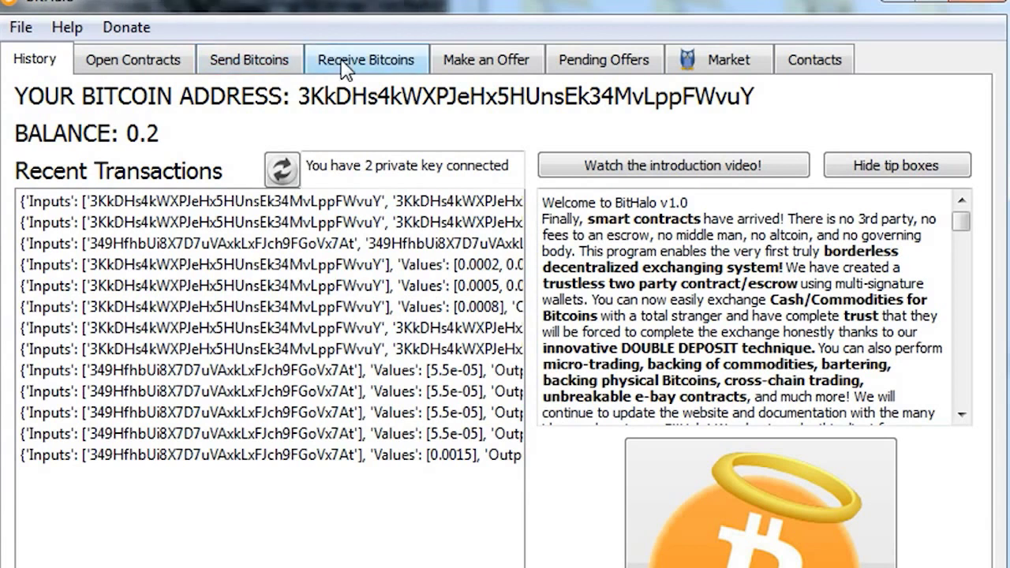
Step: Send the 0.01 payment instantly, confirm it, then display the wallet's receiving addresses
click(273, 68)
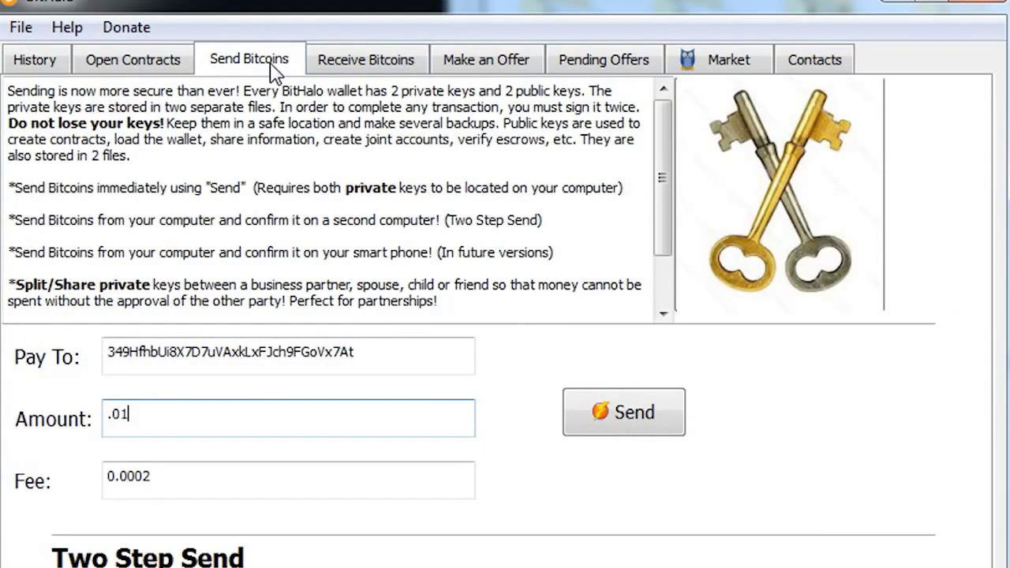
click(643, 426)
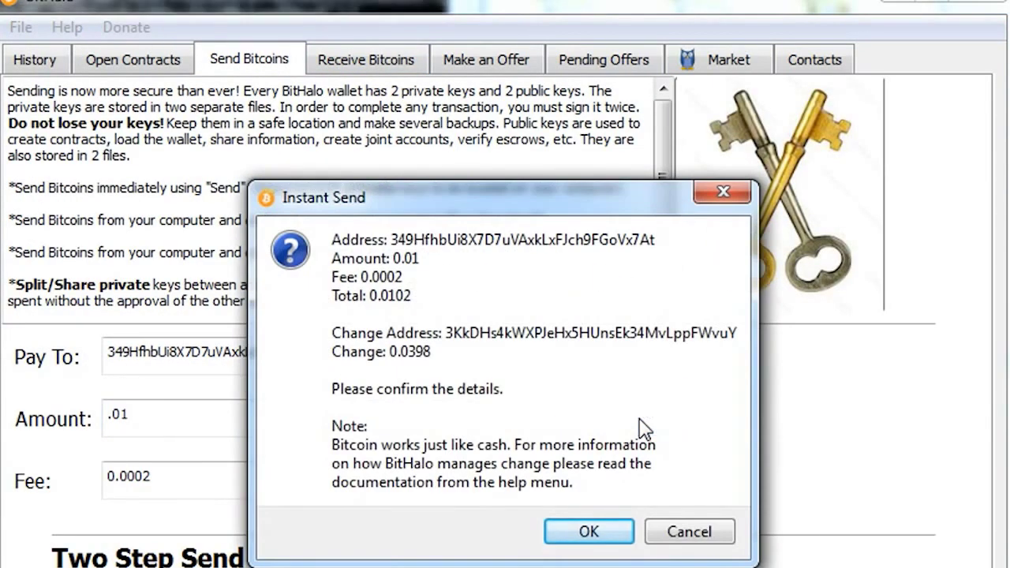
click(600, 534)
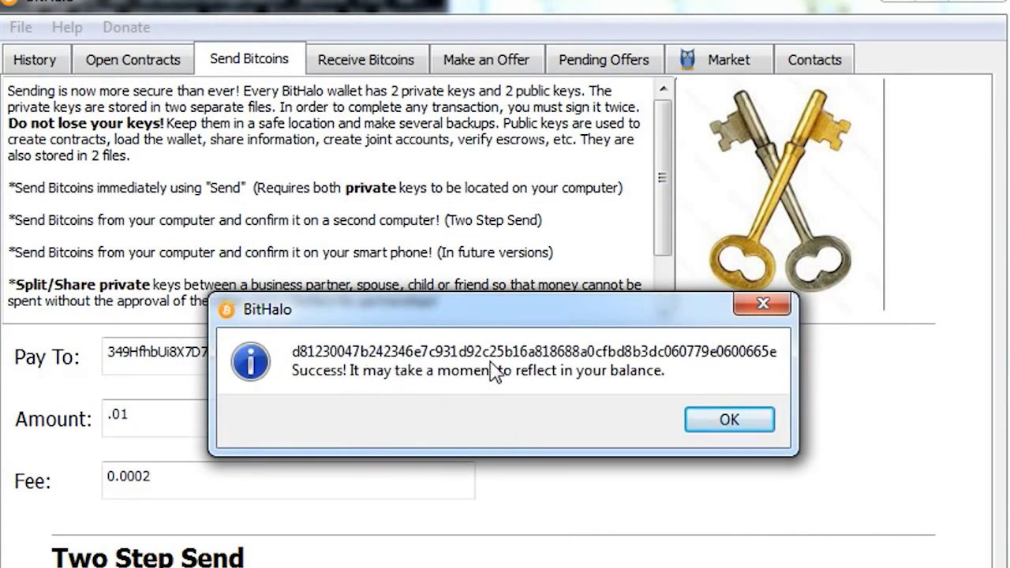
click(725, 424)
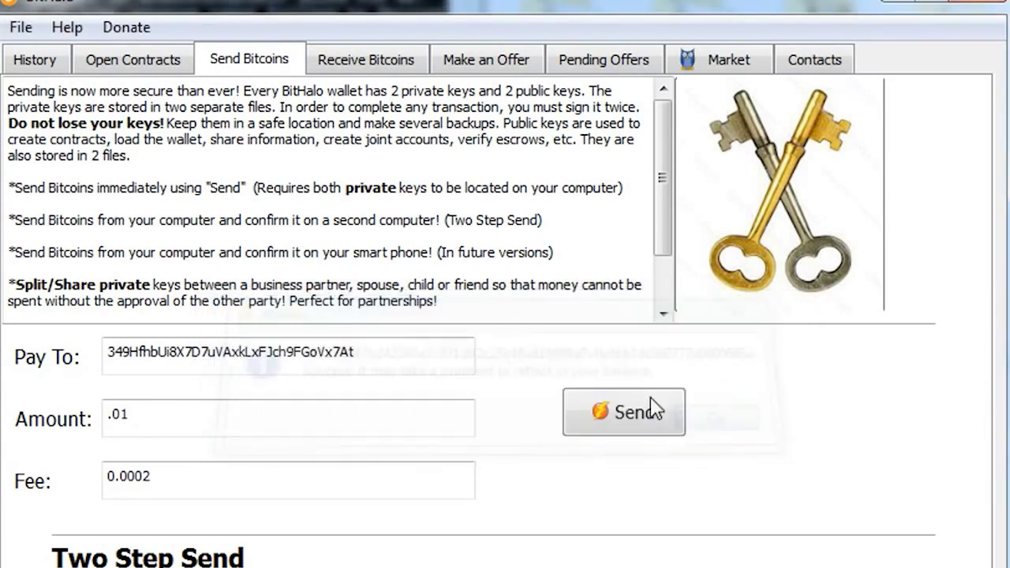
click(34, 70)
click(366, 60)
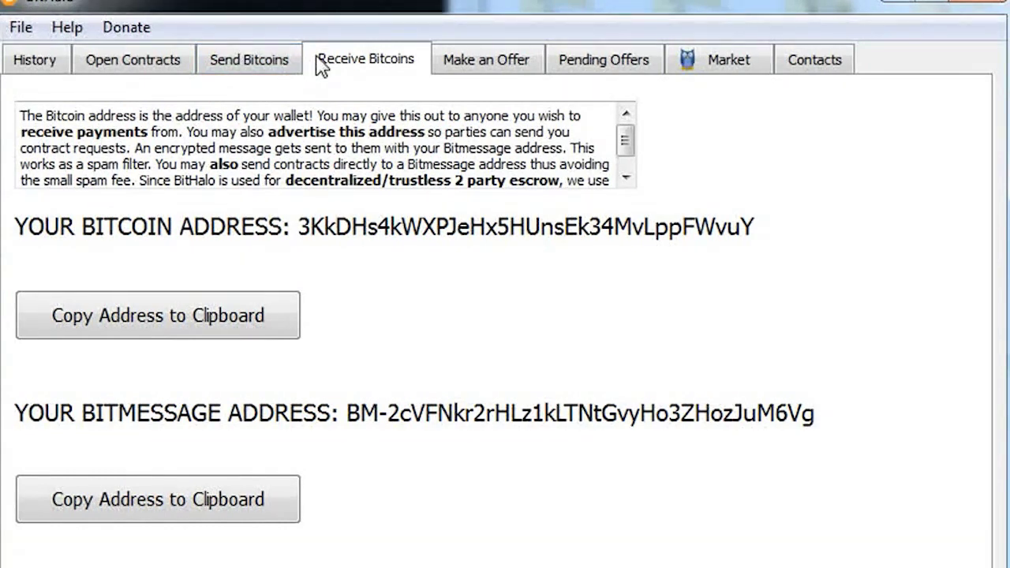
Step: Copy the wallet's Bitcoin address to the clipboard and return to the Send Bitcoins form
click(203, 325)
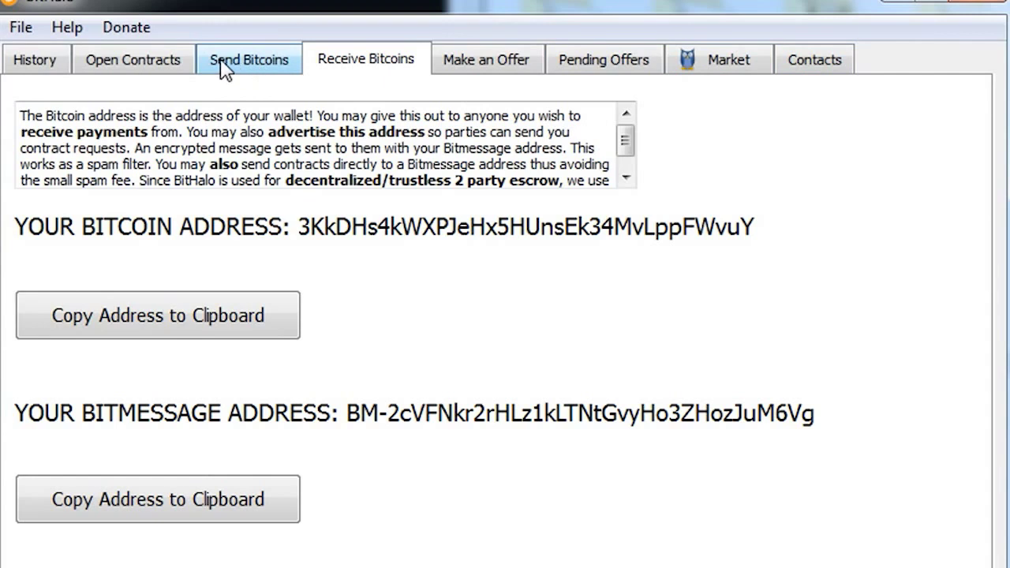
click(265, 66)
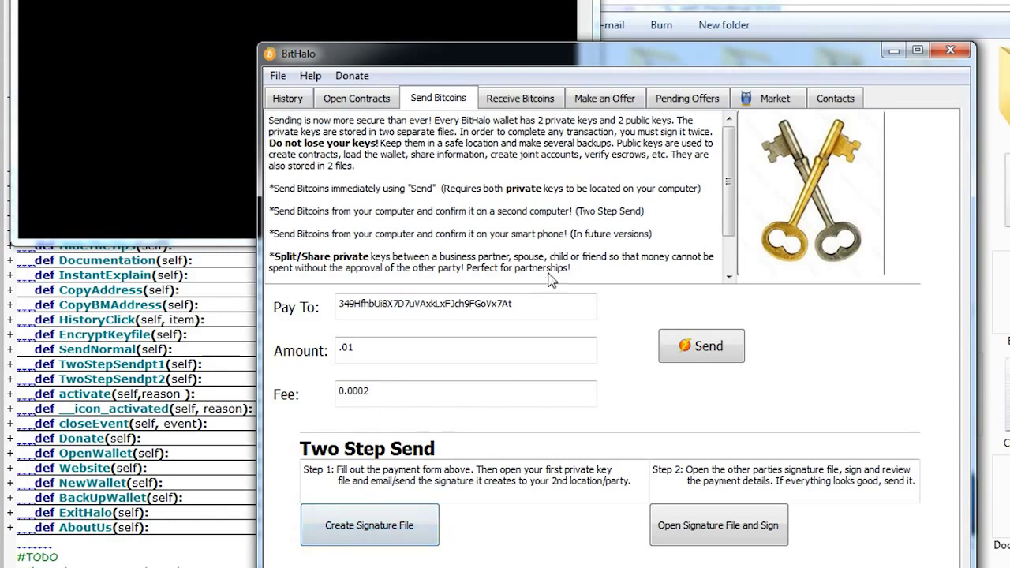
Step: Create a signature file for the 0.01 two-step send, reaching the 0.0102 total confirmation
click(381, 539)
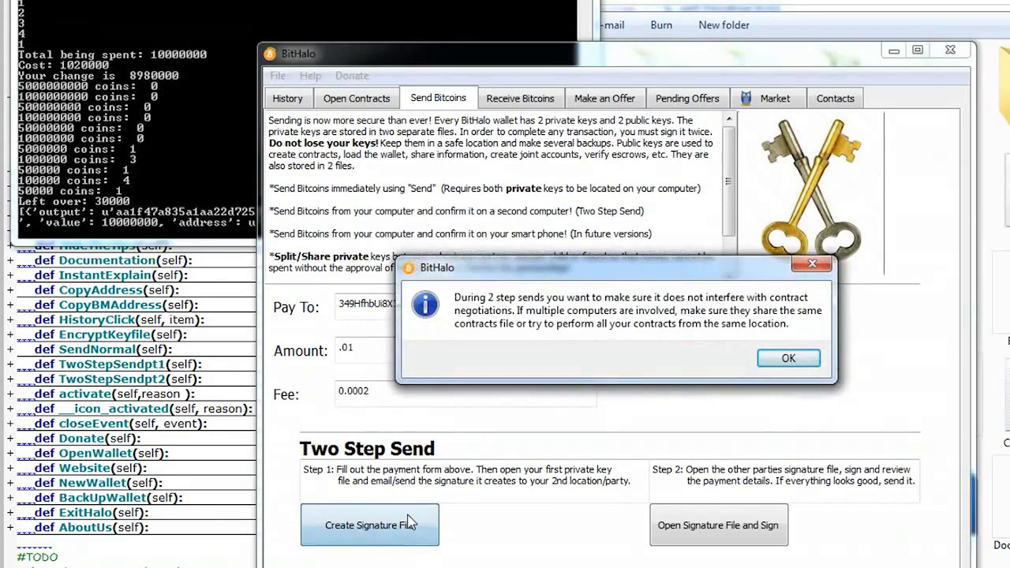
click(789, 359)
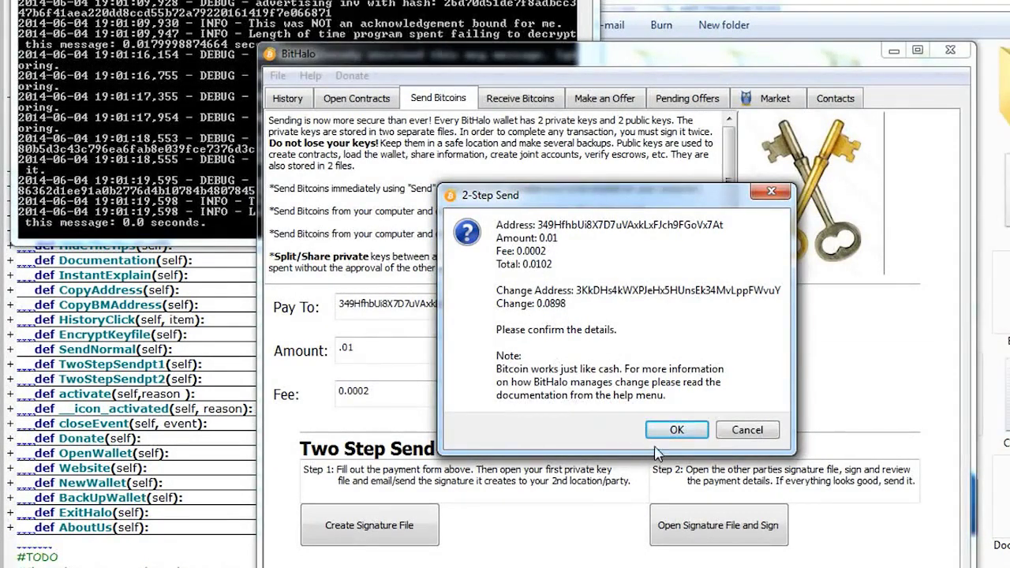
Step: Confirm the 2-Step Send, save signature1.sig to the Desktop, and view the 0.1 balance history
click(678, 431)
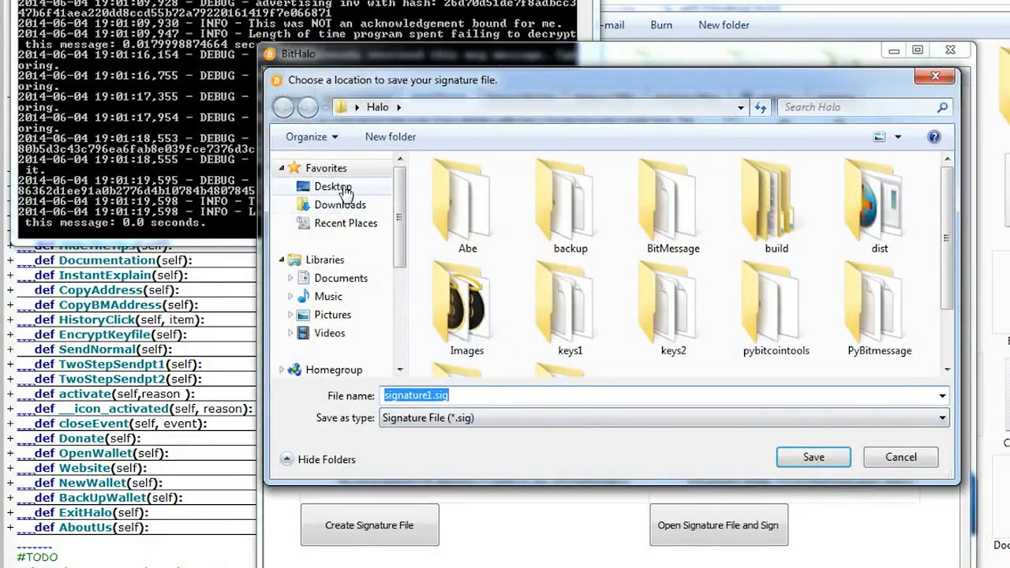
click(334, 187)
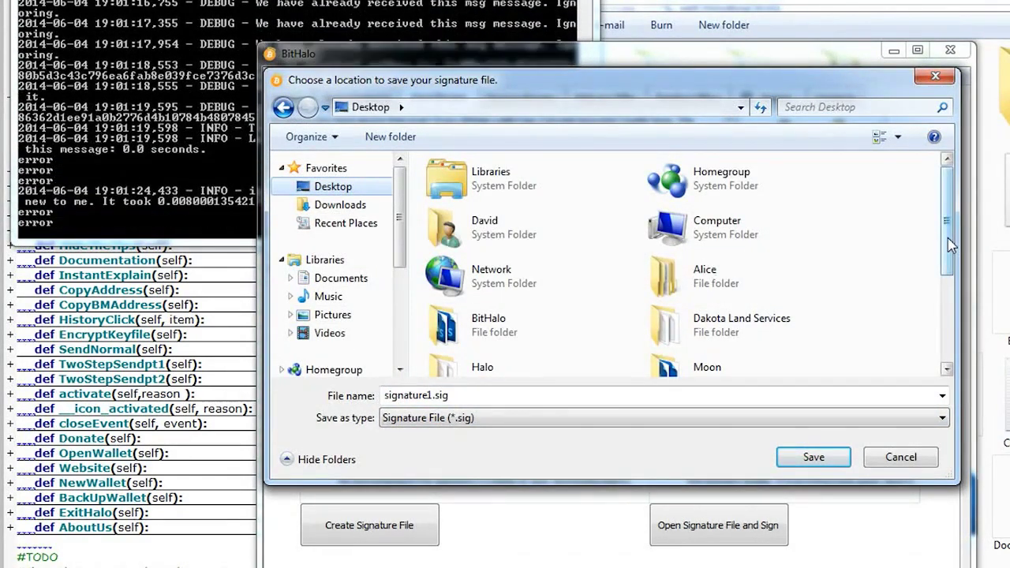
scroll(950, 246, down, 5)
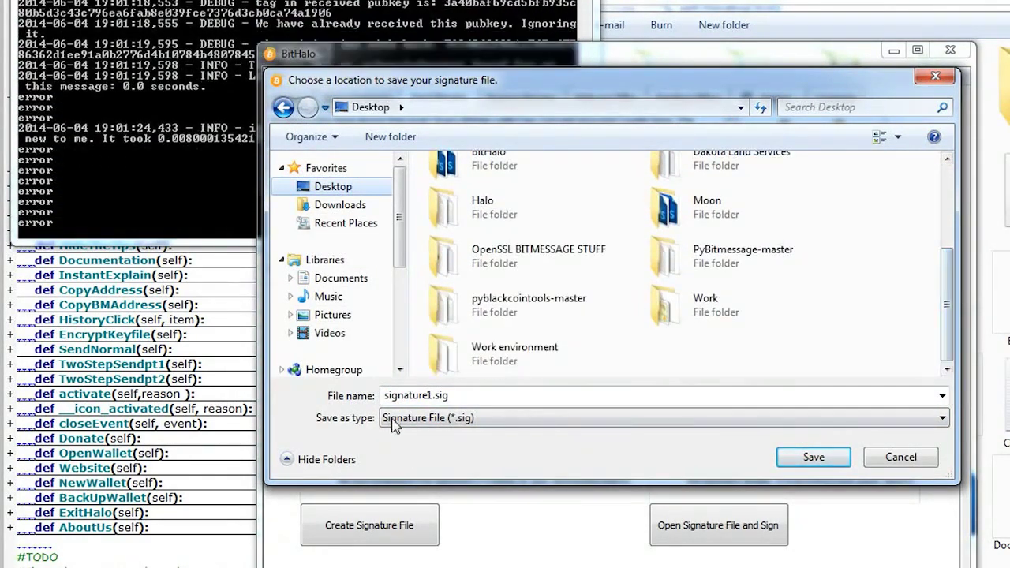
click(810, 457)
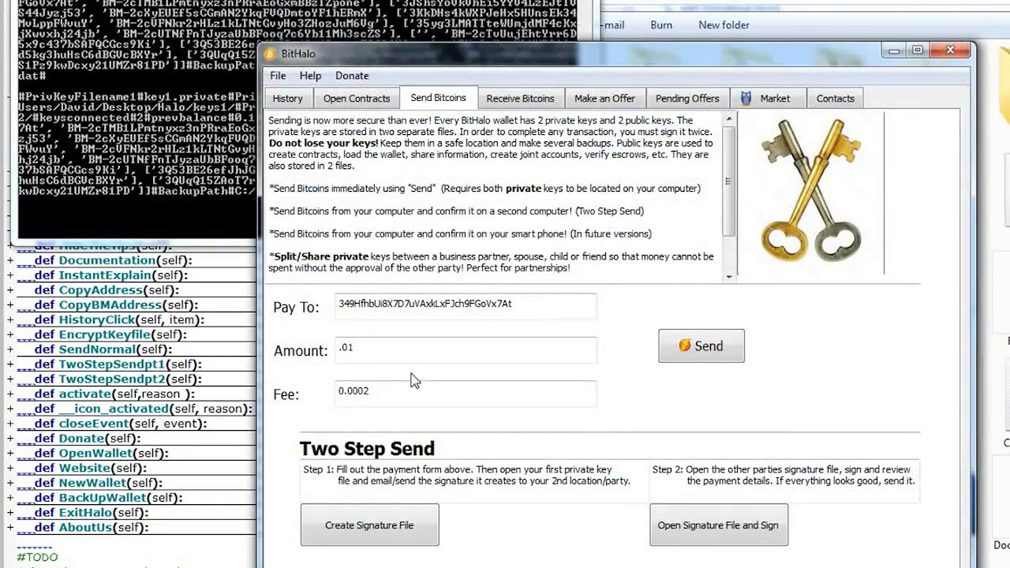
click(287, 98)
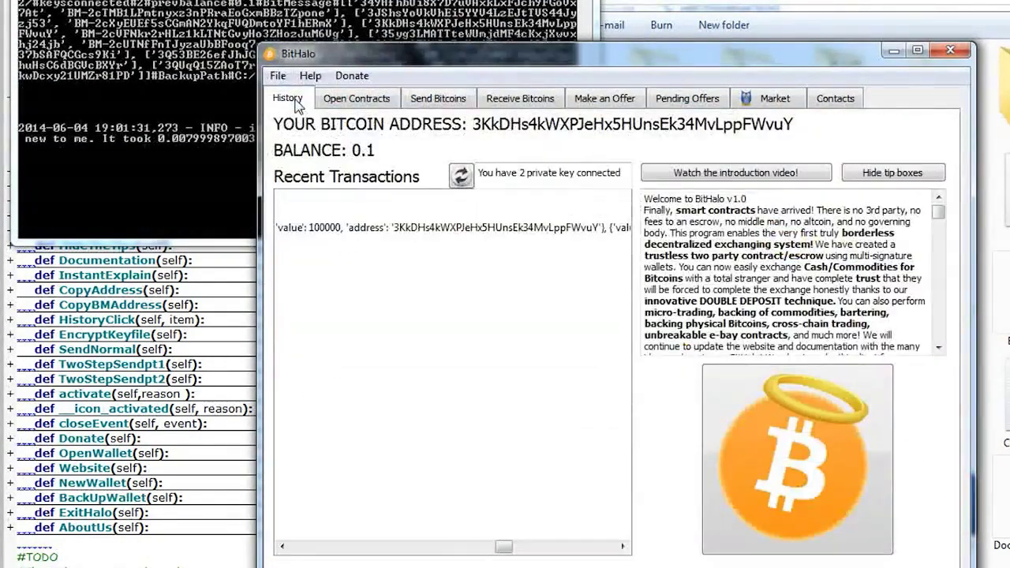
Step: Open the unconfirmed order's cancel dialog and back out, keeping the order
drag(500, 549, 238, 539)
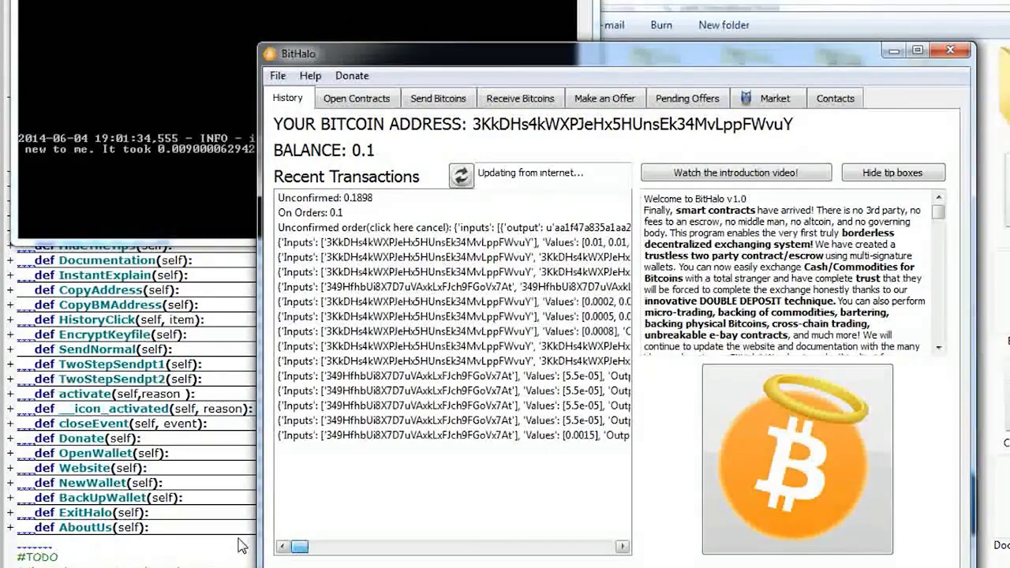
click(439, 230)
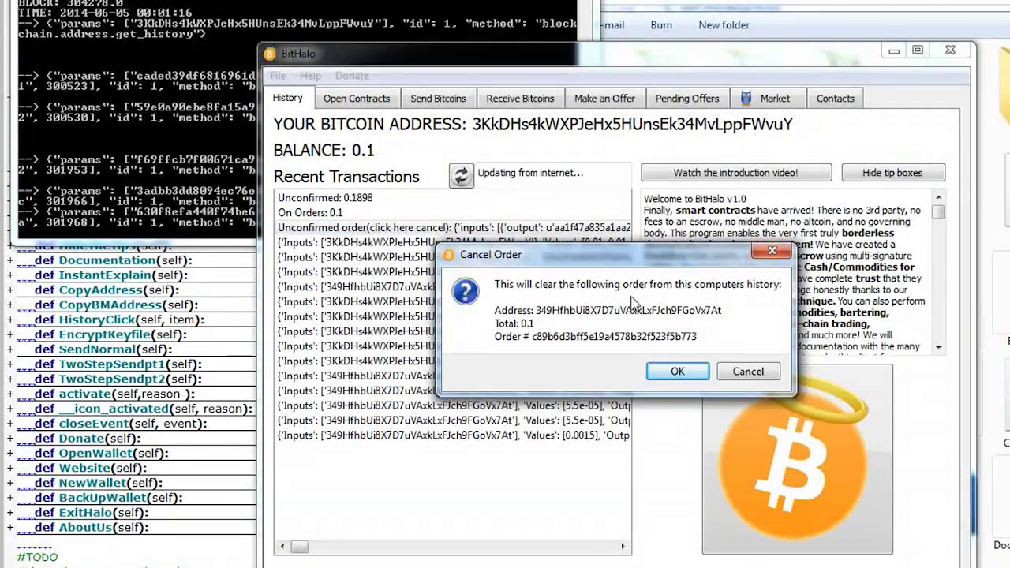
click(749, 373)
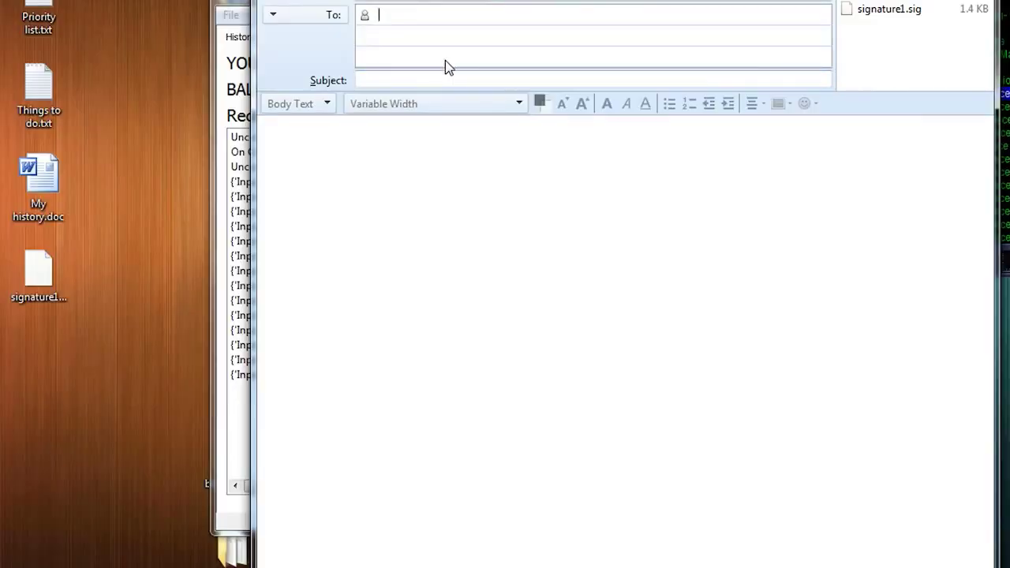
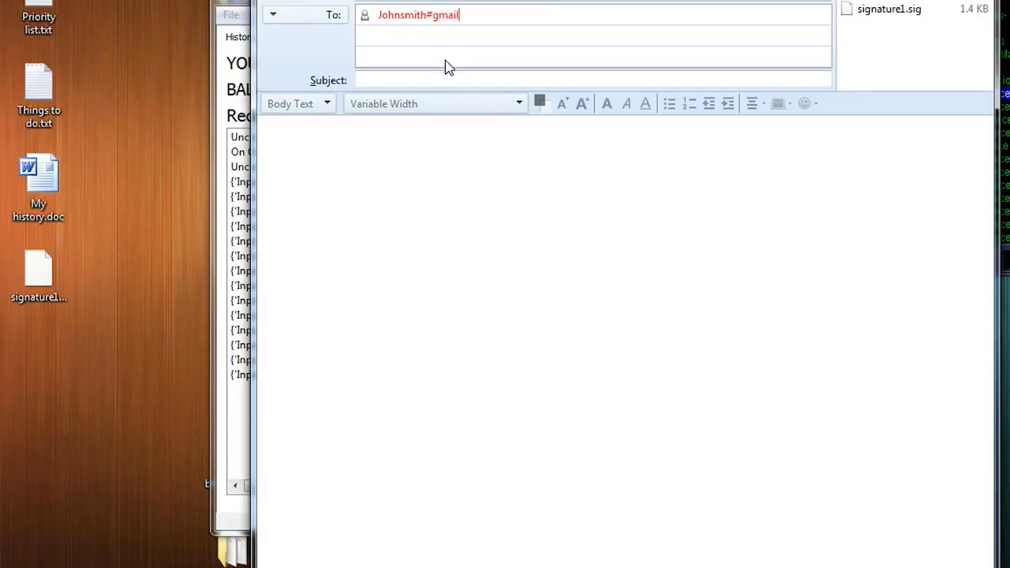
Step: Address the message to the partner's e-mail, with subject 'Our joint expense' and body 'Hello world'
key(Tab)
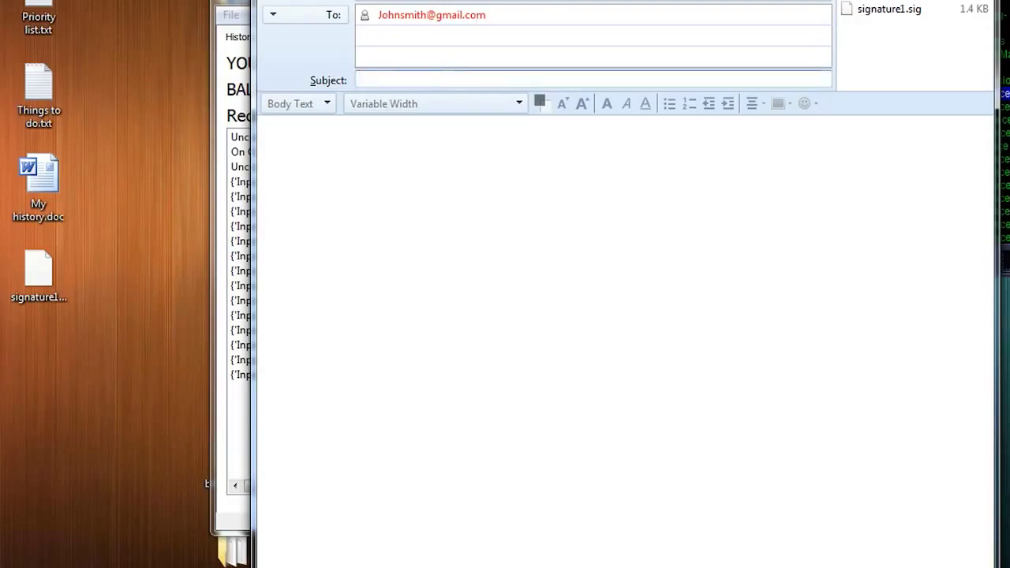
text(Our joint expense)
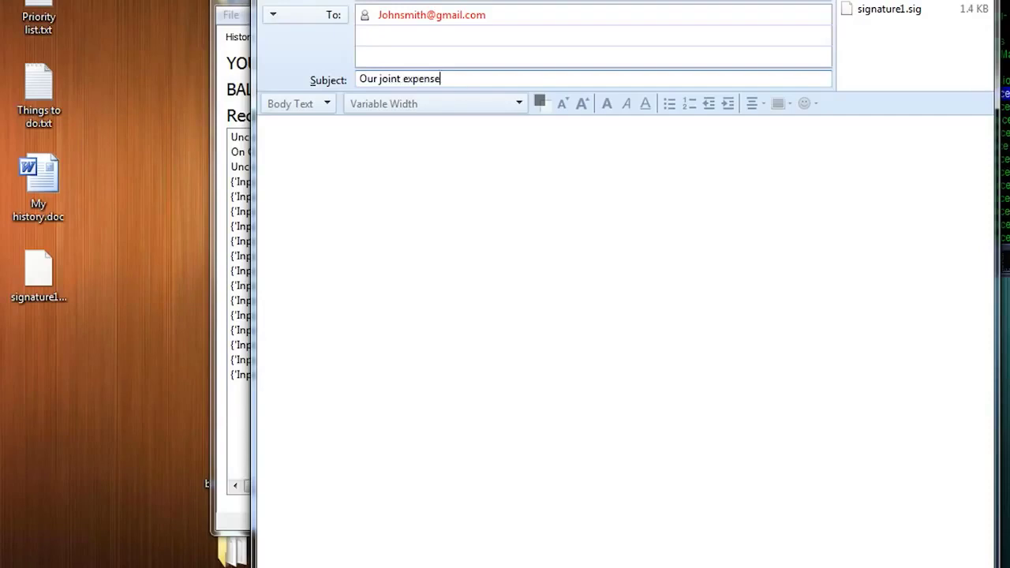
click(265, 131)
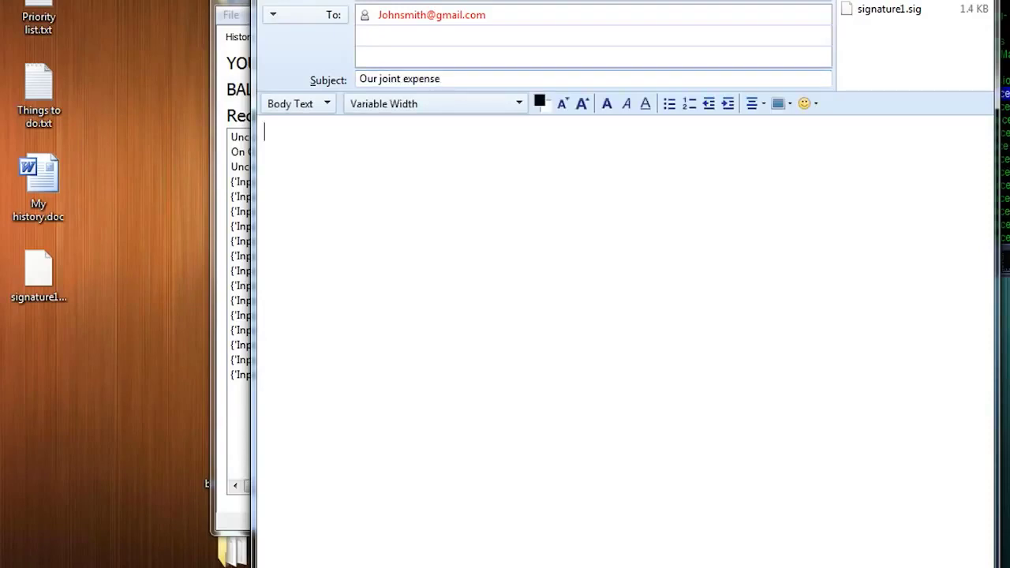
text(Hello worl)
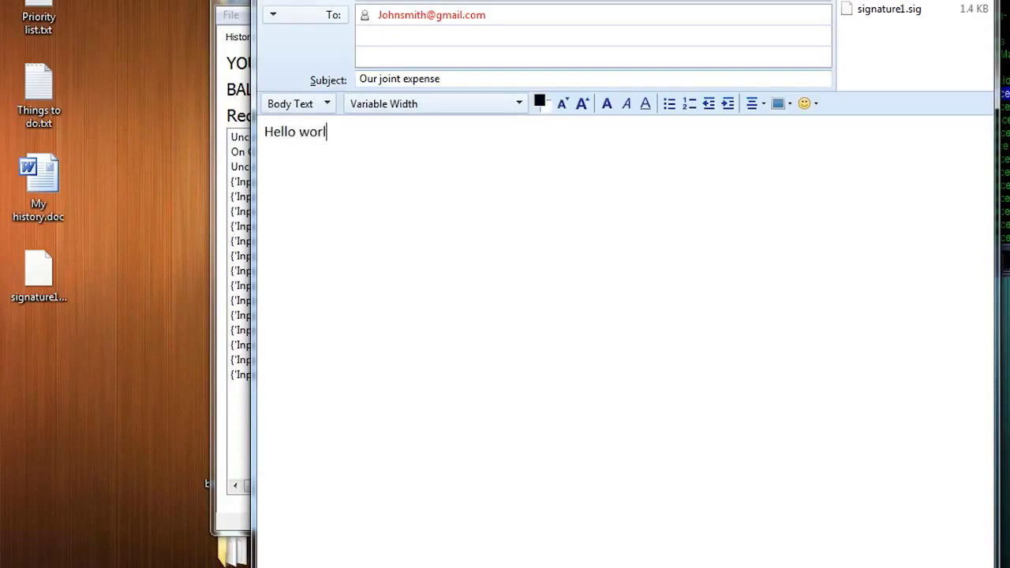
text(d)
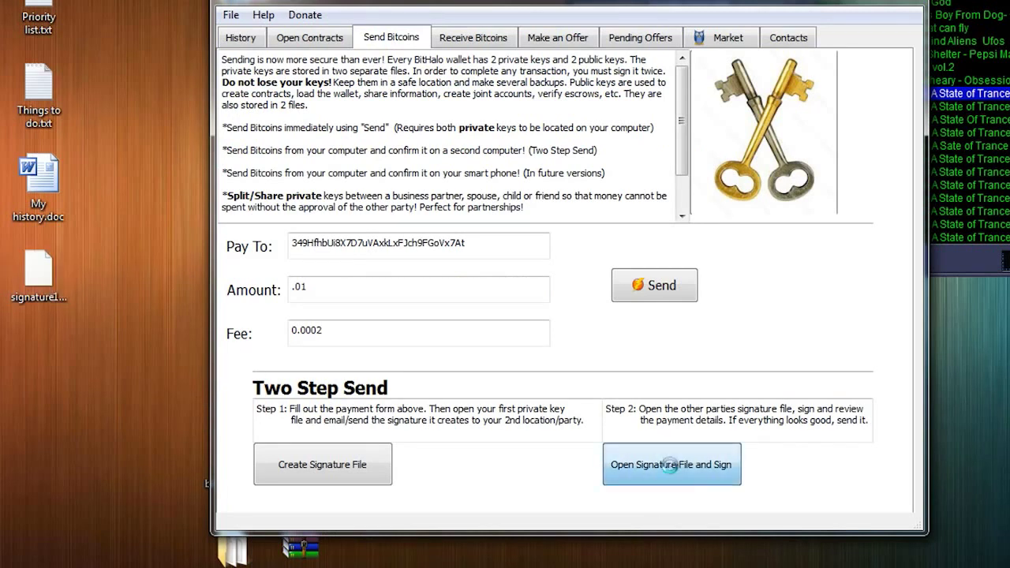
Step: Open signature1.sig from the Desktop for signing
click(661, 457)
click(289, 127)
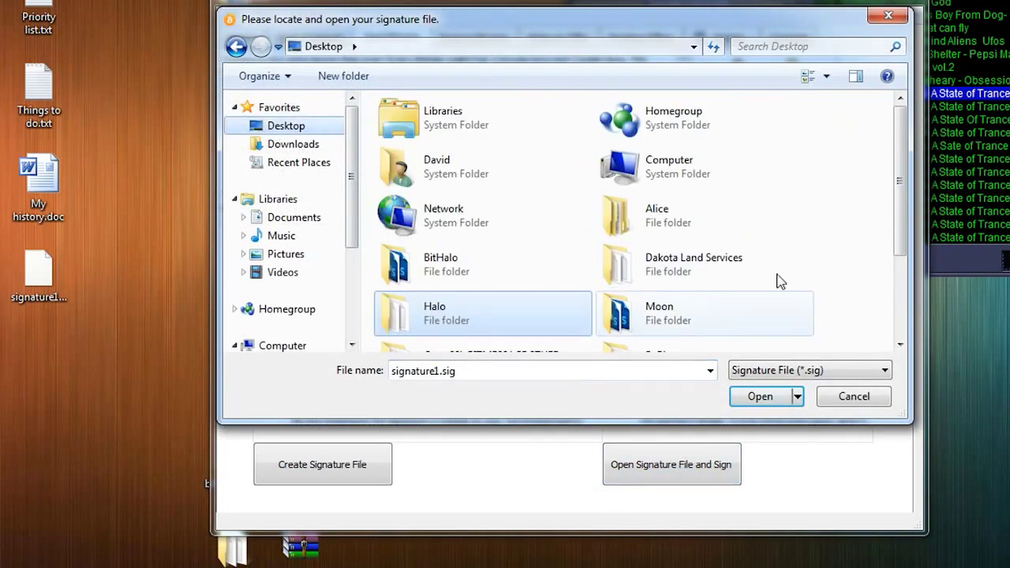
drag(902, 241, 902, 307)
click(667, 322)
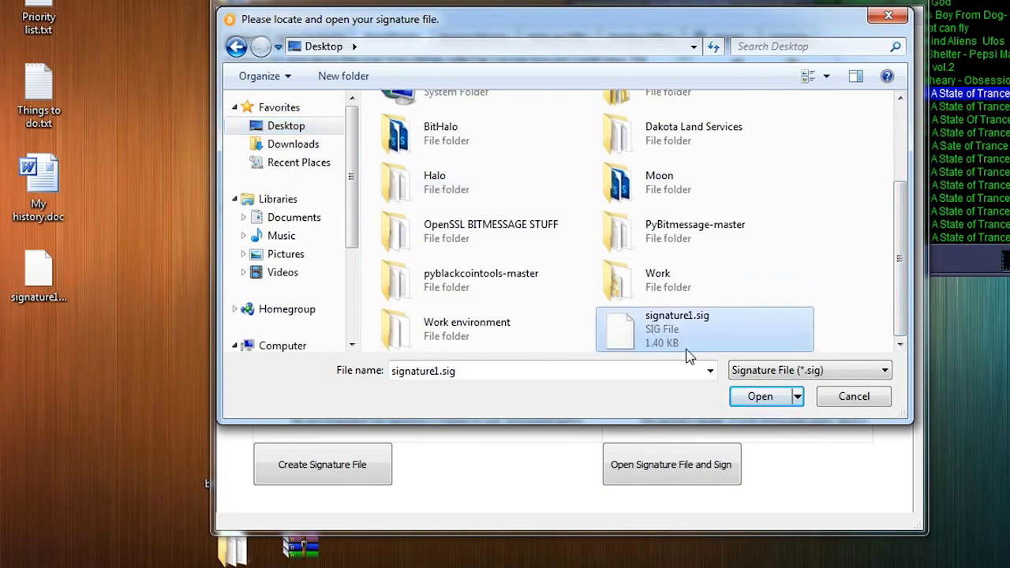
click(754, 398)
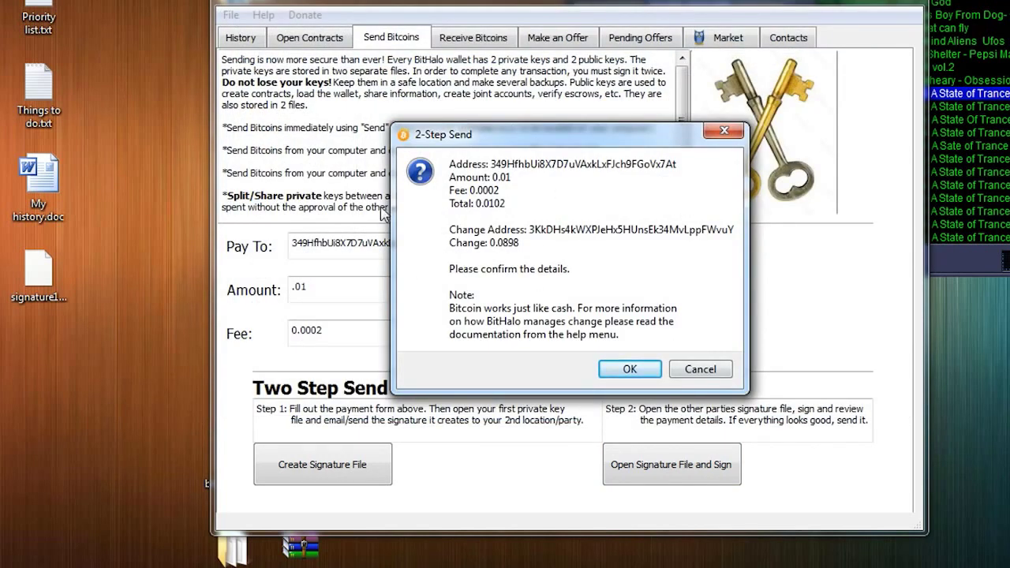
Step: Confirm the two-step 0.01 payment and check the history showing 0.1898 unconfirmed
click(624, 370)
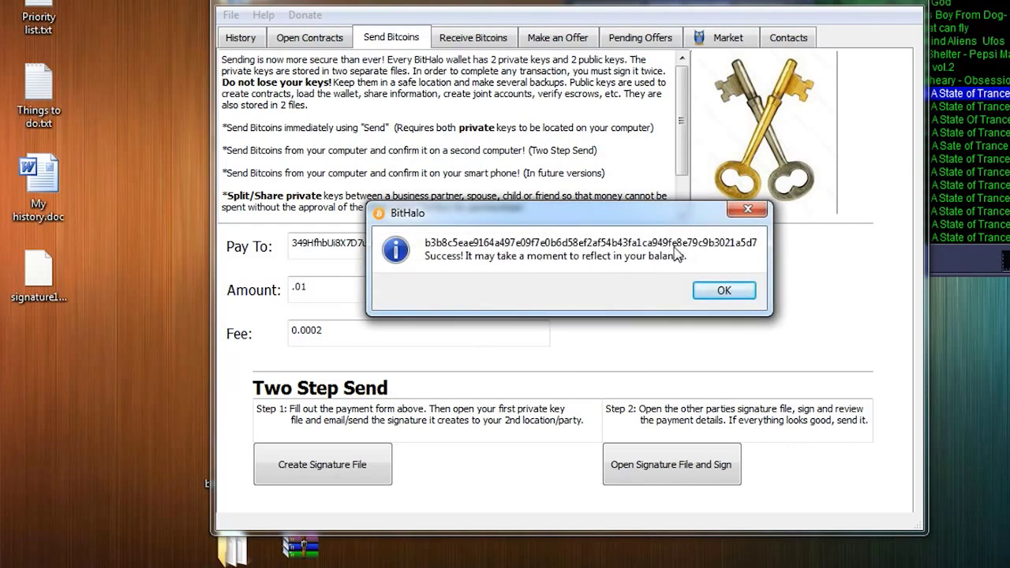
click(724, 296)
click(242, 41)
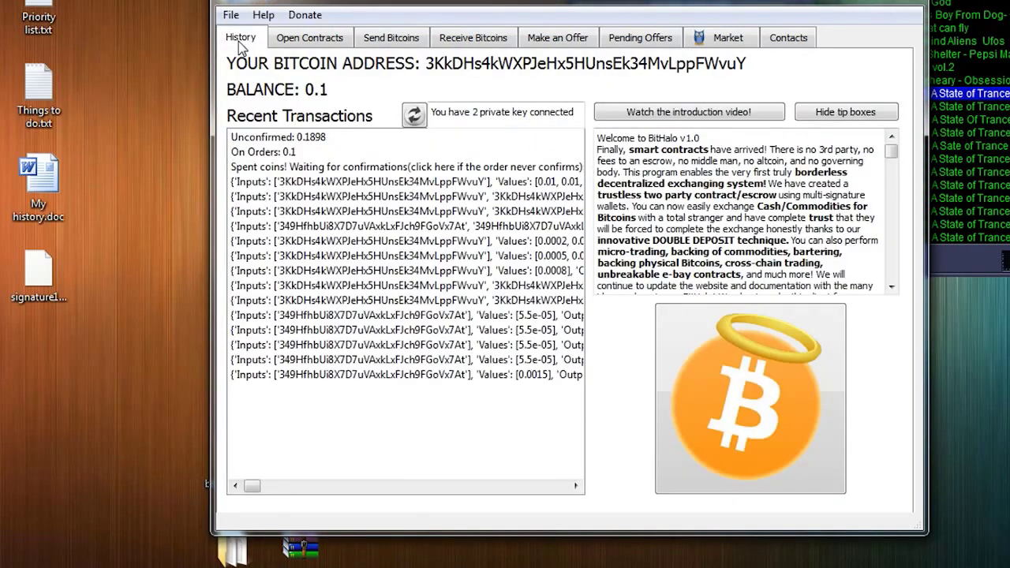
Step: Look through the wallet's Send, Receive and Make an Offer pages, ending on the Market page
click(397, 39)
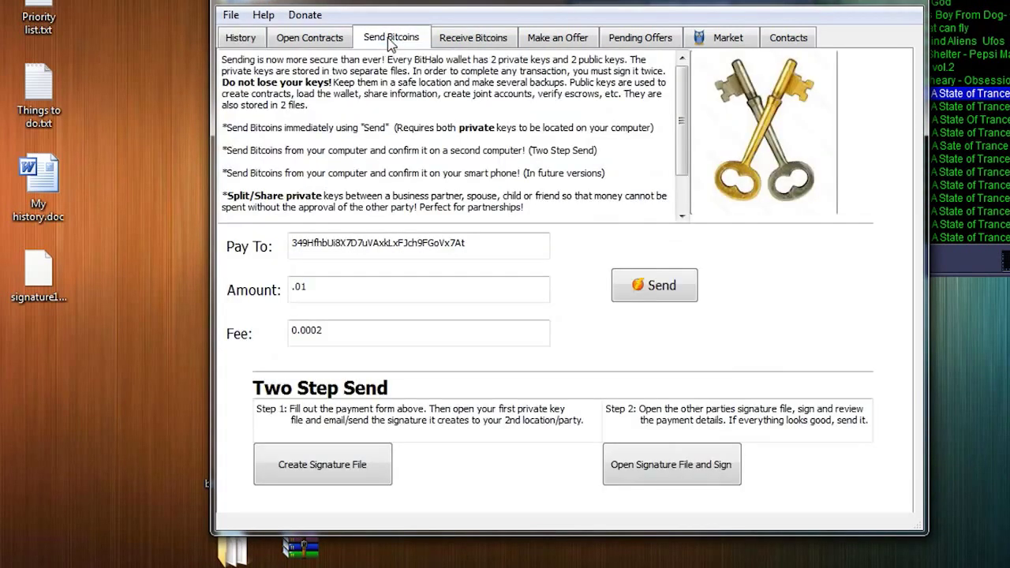
click(476, 42)
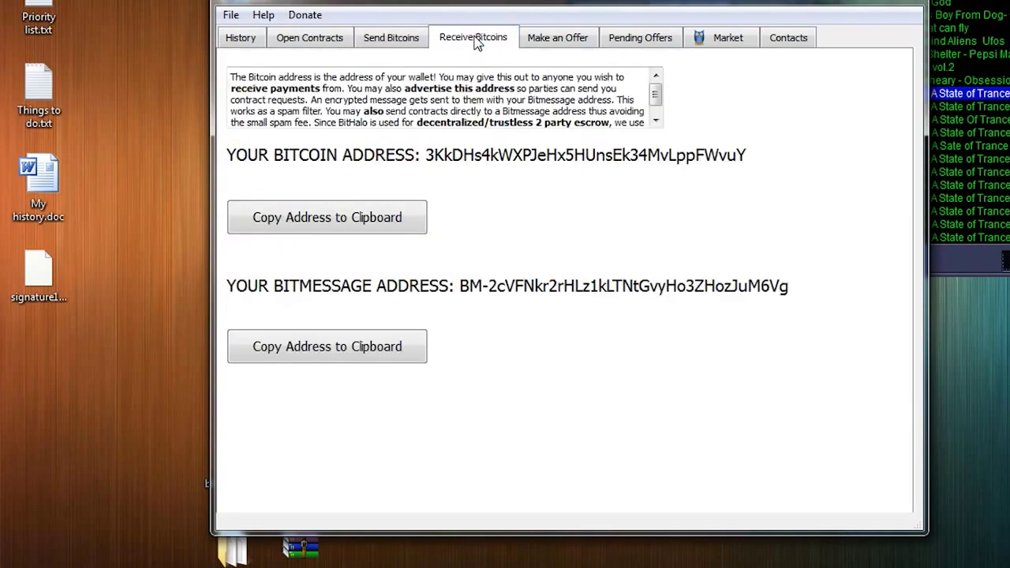
click(561, 43)
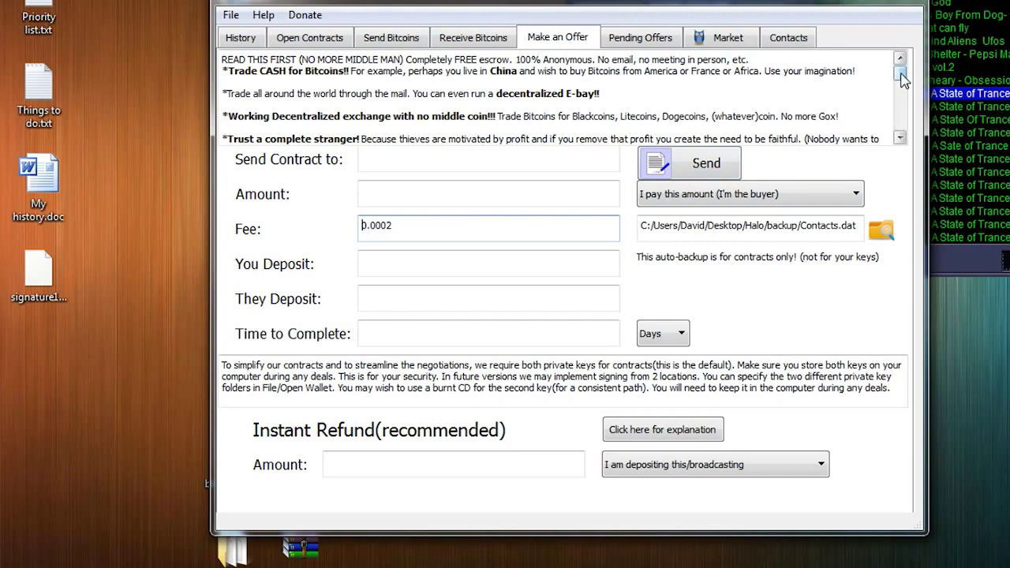
click(714, 40)
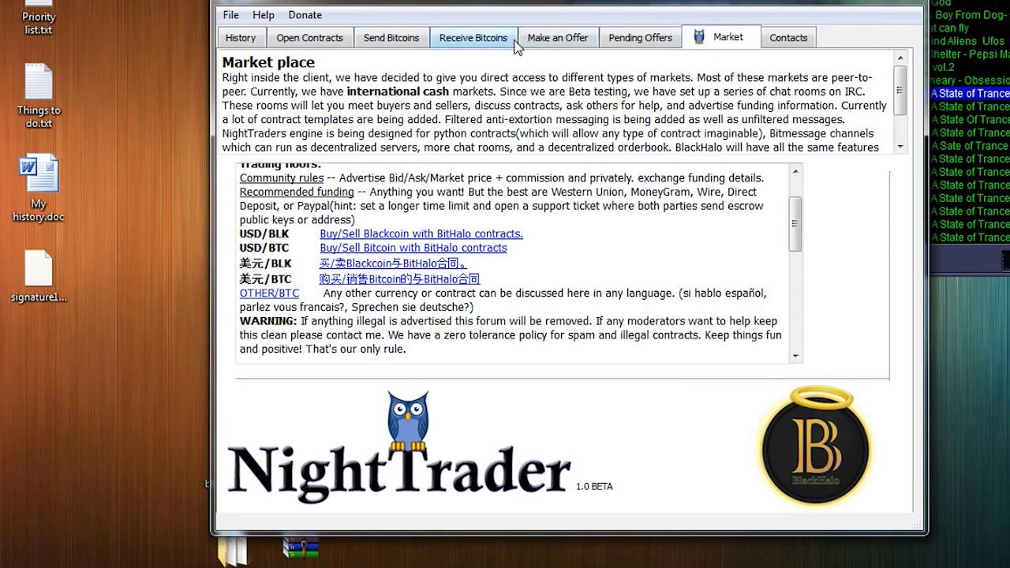
Step: Return to Make an Offer and bring up, then dismiss, the Send Contract to field's editing menu
click(545, 45)
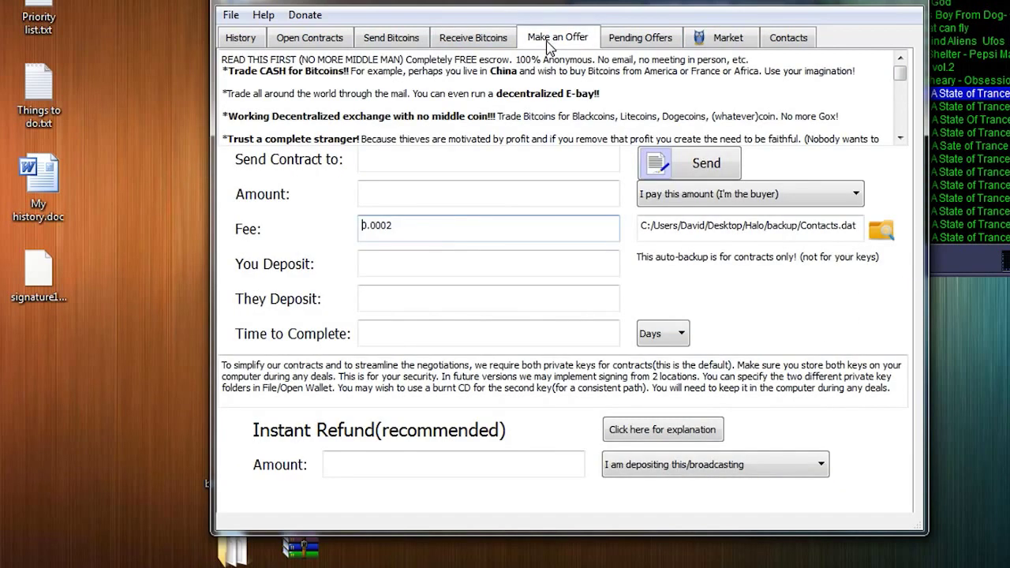
click(363, 157)
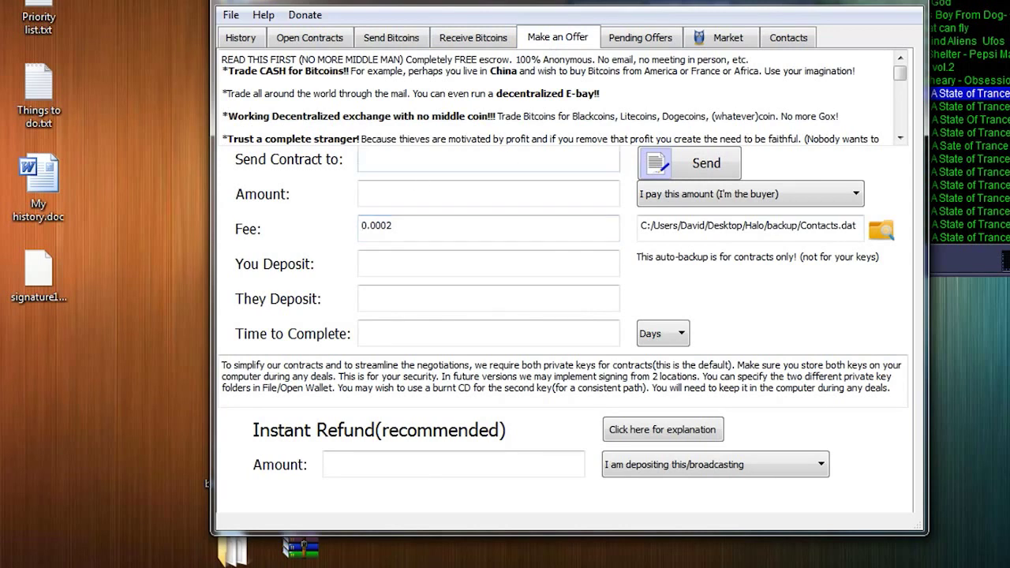
right_click(417, 165)
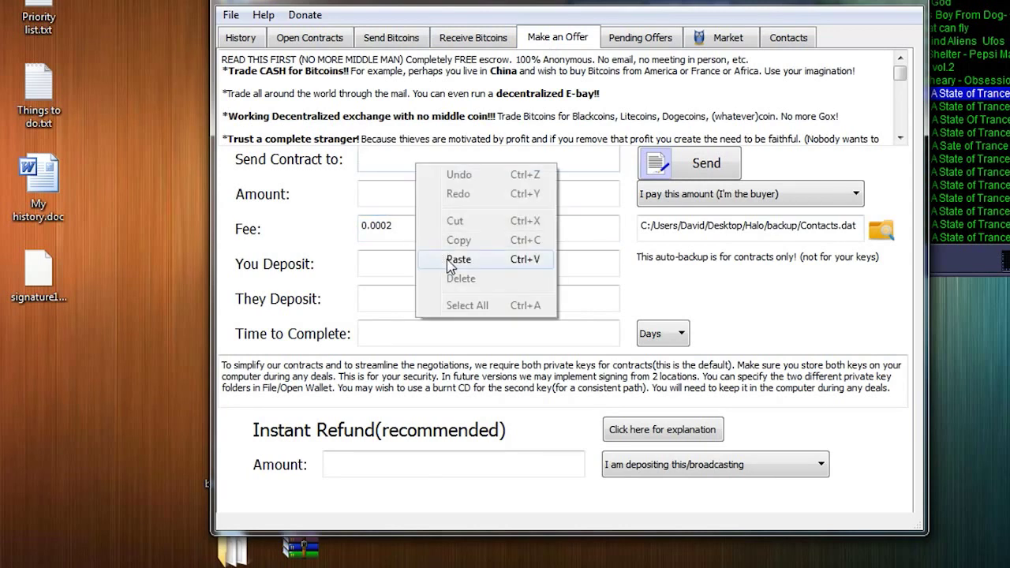
key(Escape)
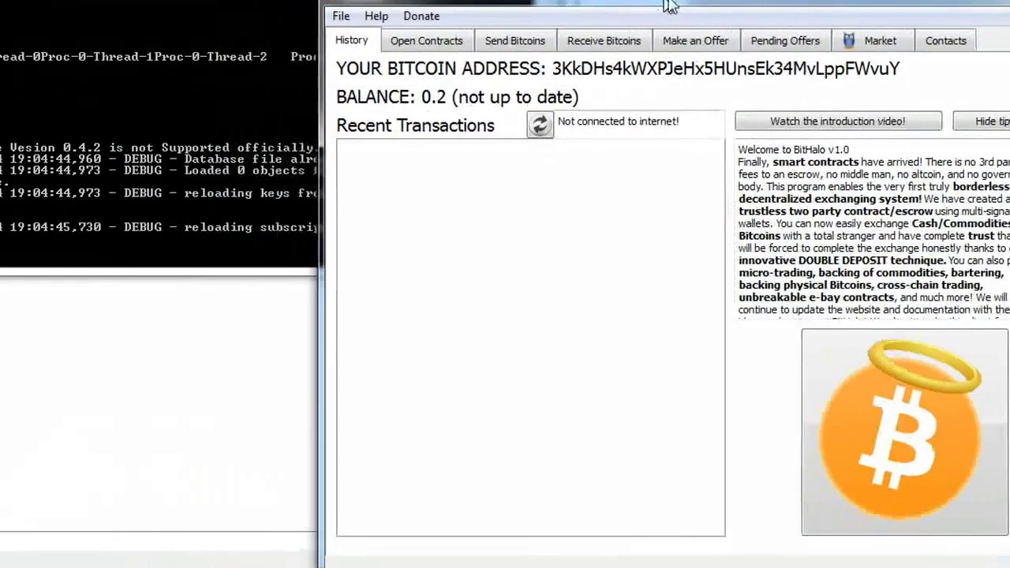
Step: Minimize the console and drag the two wallet windows apart, left and right
click(347, 2)
click(461, 1)
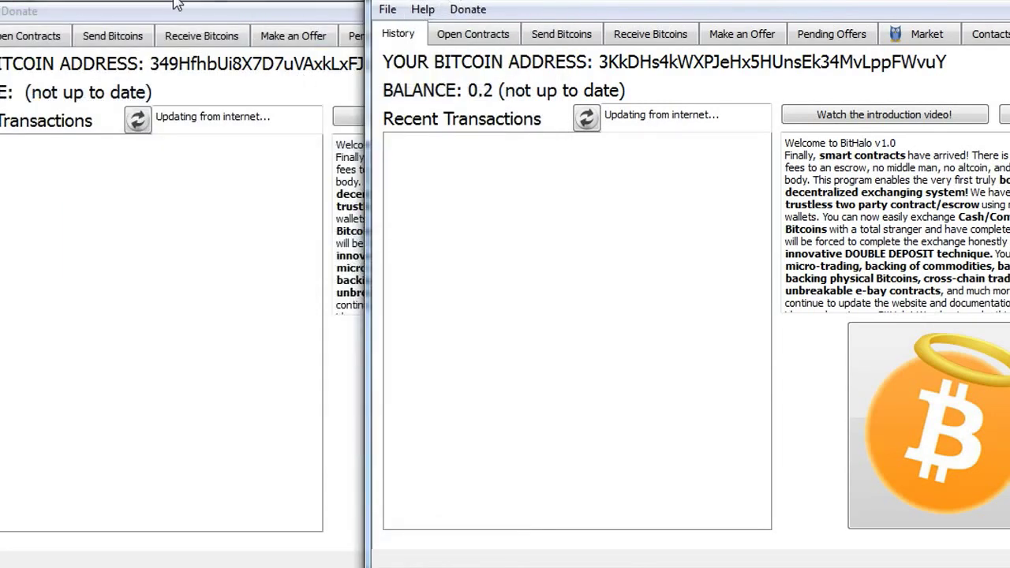
drag(176, 2, 109, 2)
click(702, 3)
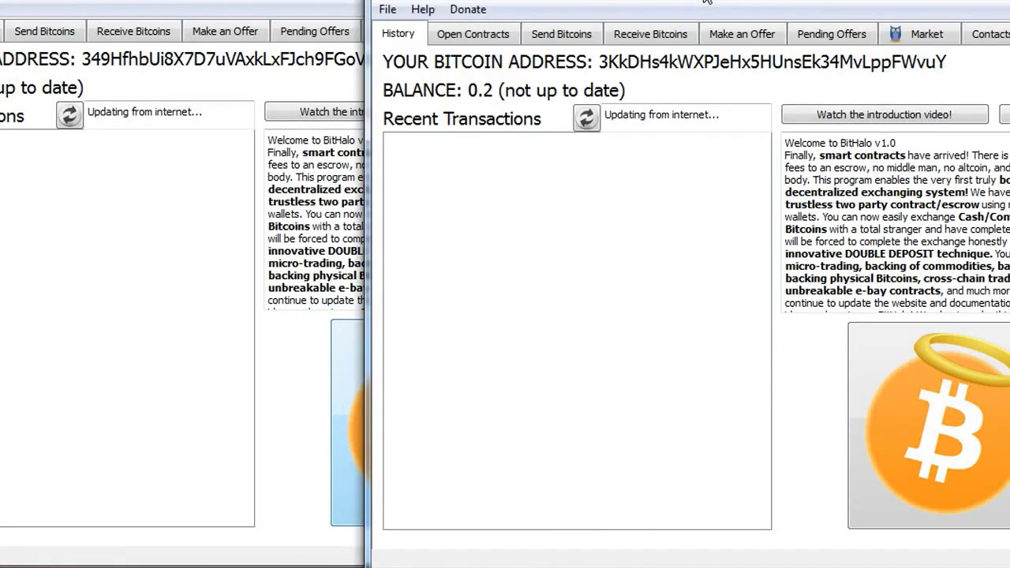
mouse_move(705, 2)
mouse_down()
mouse_move(777, 2)
mouse_move(710, 11)
mouse_up()
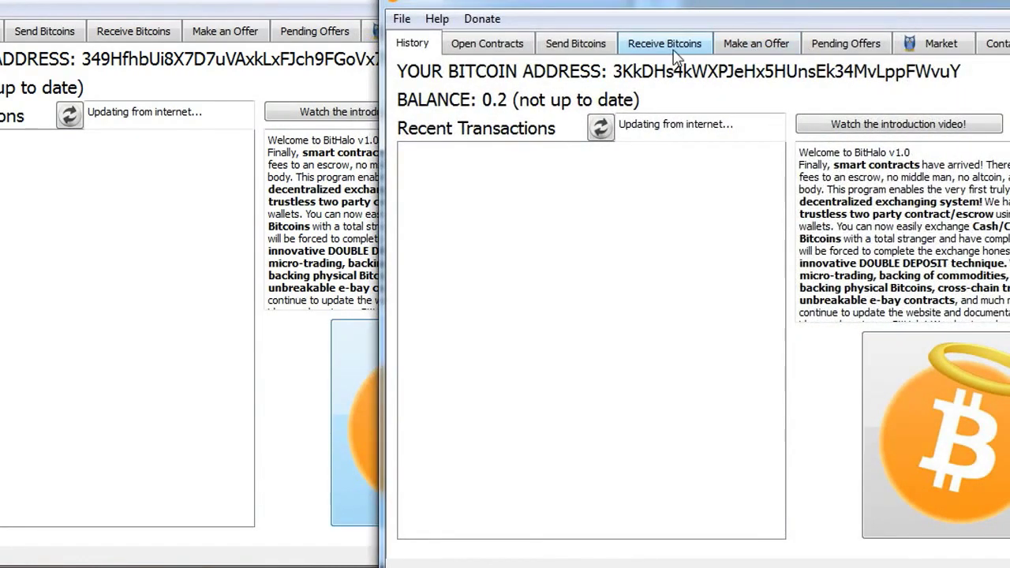
Step: Copy the right wallet's Bitmessage address from Receive Bitcoins, then bring the left wallet forward
click(861, 50)
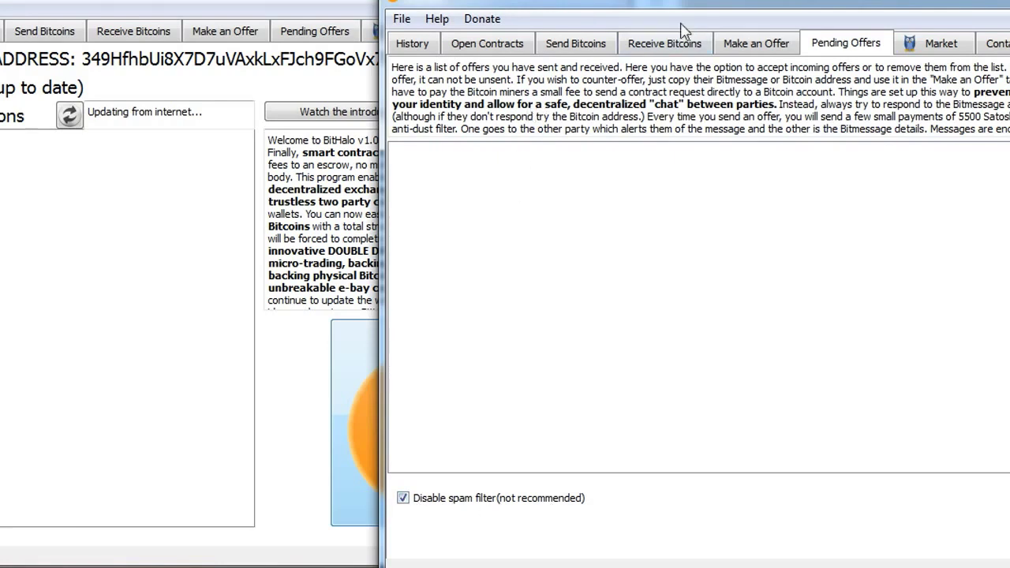
click(735, 43)
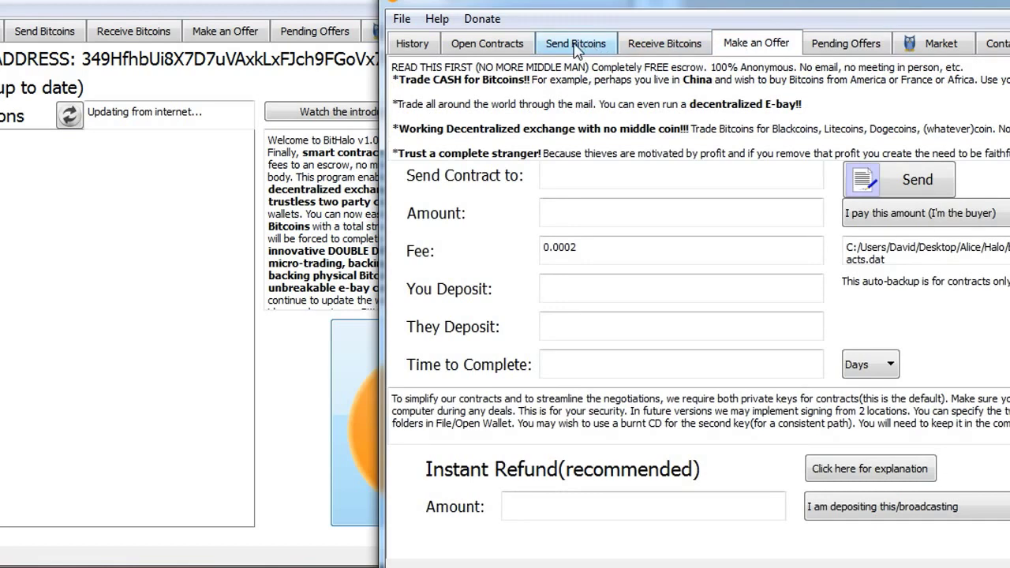
click(646, 48)
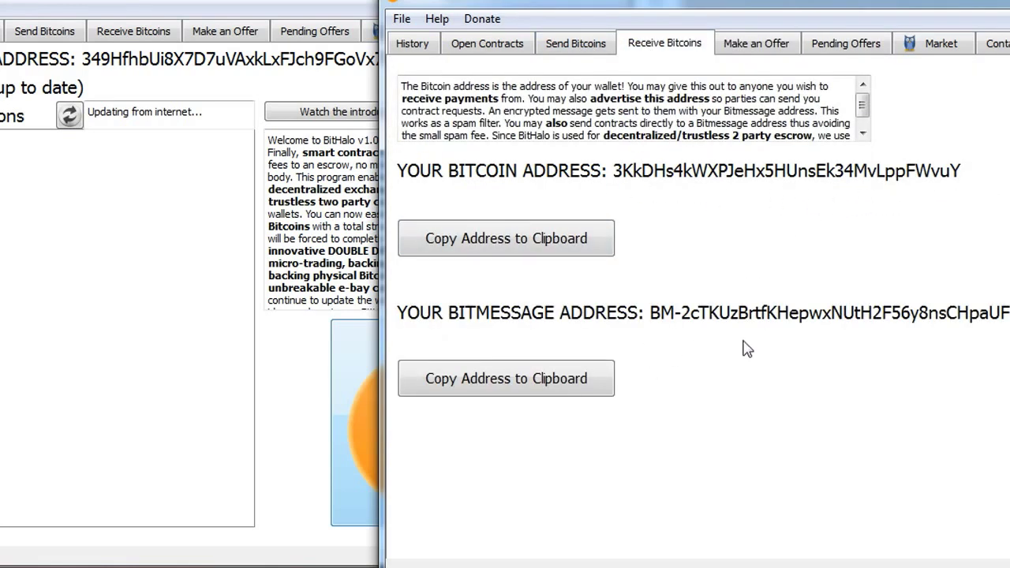
click(514, 385)
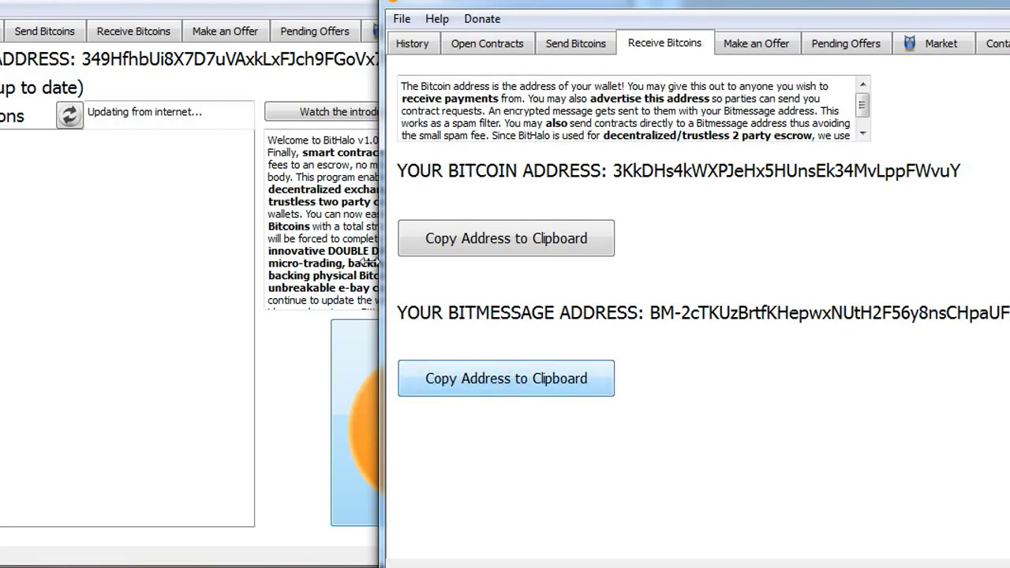
click(203, 7)
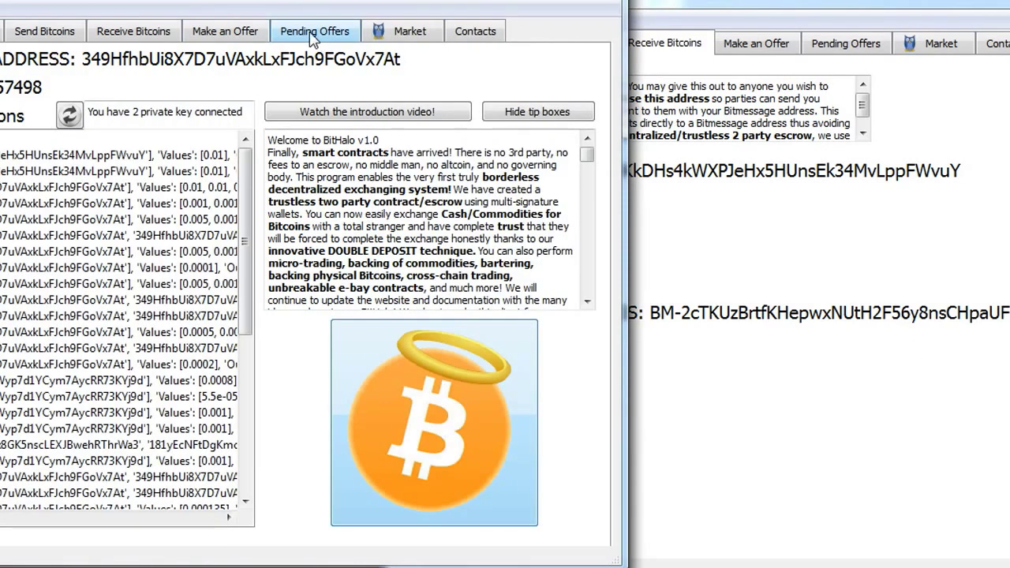
Step: Paste the BM- address as recipient and enter amount .001, both deposits .001, 7 days
click(263, 38)
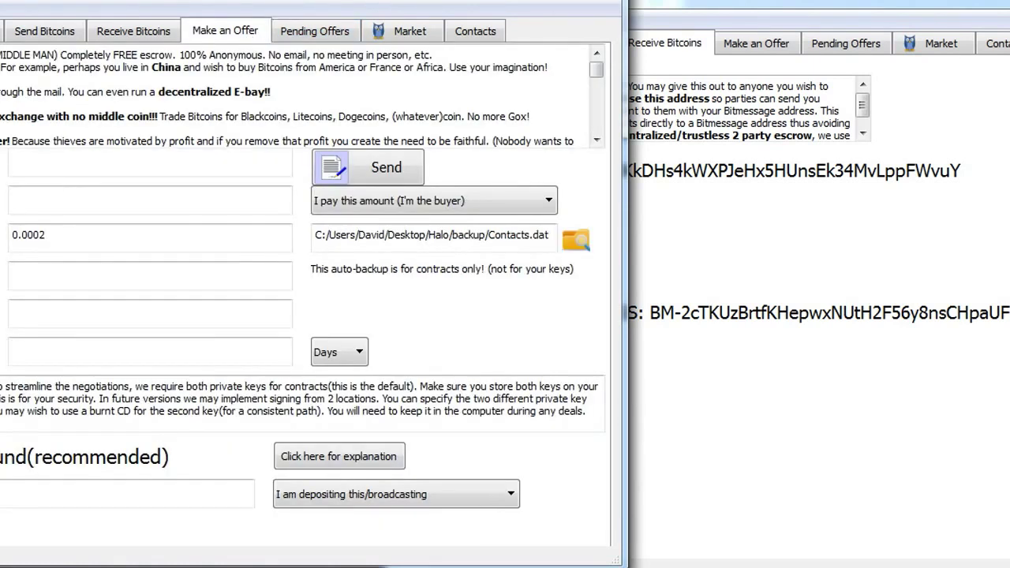
right_click(62, 162)
click(108, 268)
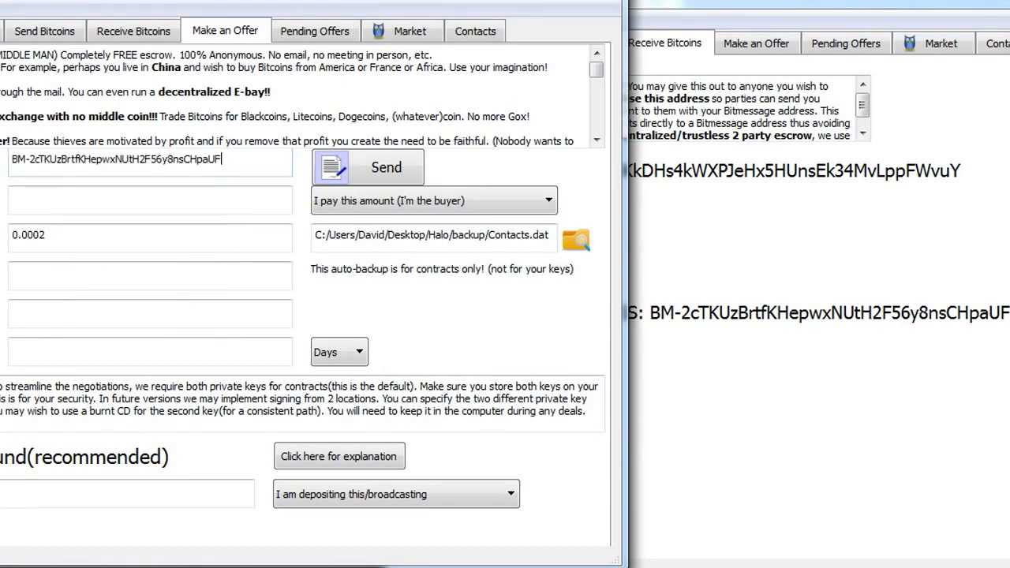
click(13, 198)
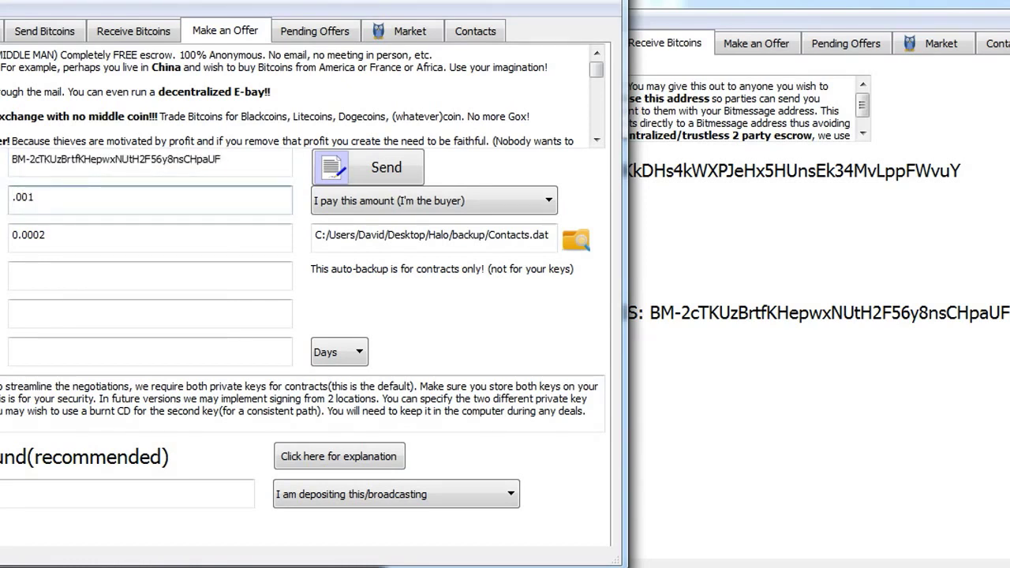
click(13, 273)
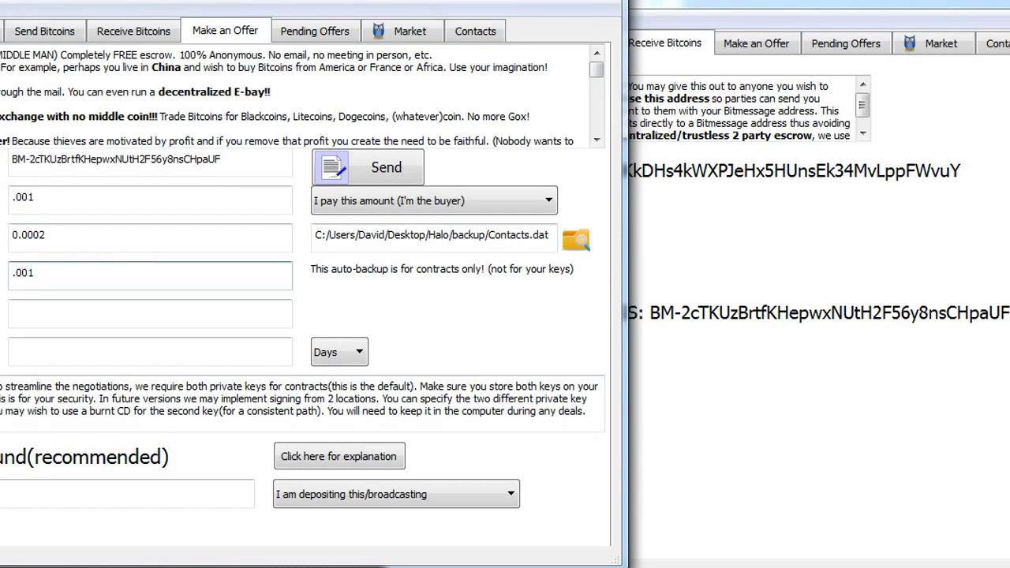
click(64, 310)
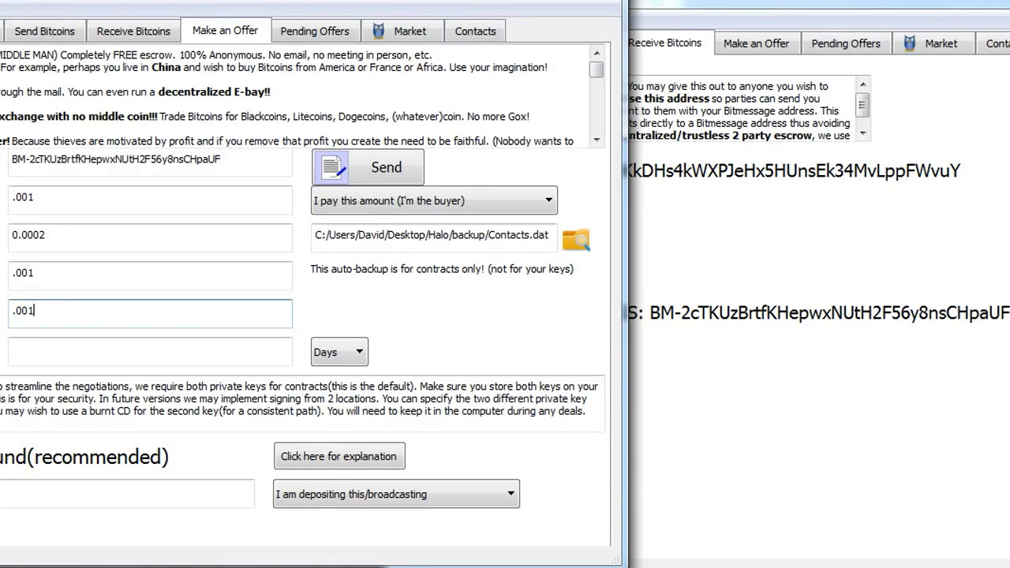
click(13, 349)
text(7)
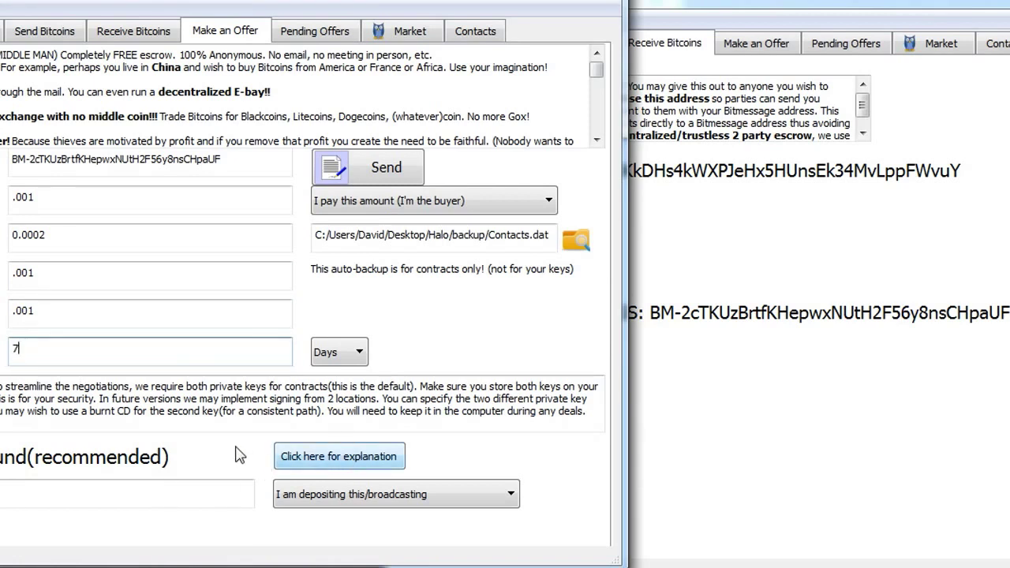
Step: Read the instant refund explanation and keep yourself as refund depositor and paying buyer
click(347, 462)
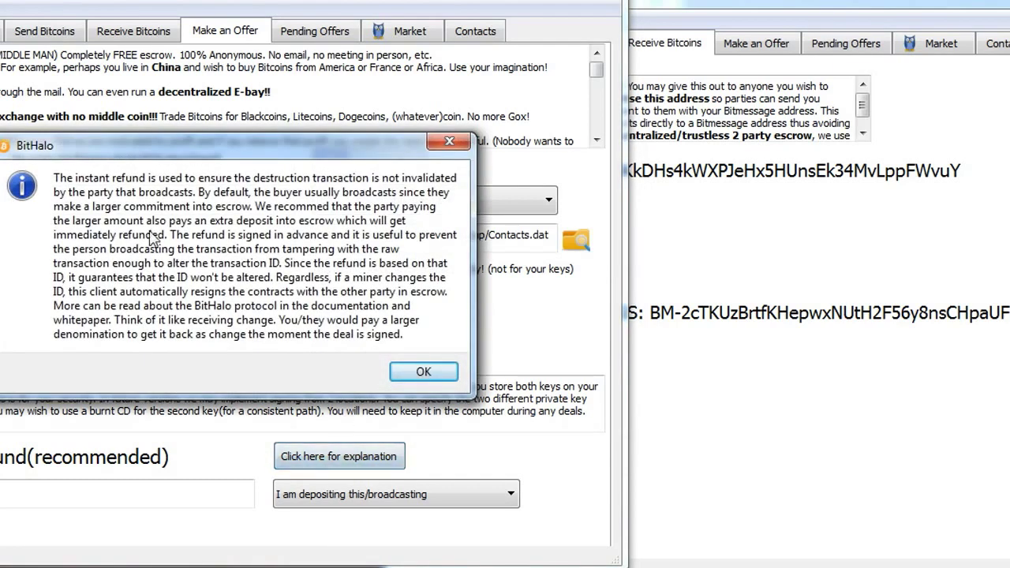
click(450, 143)
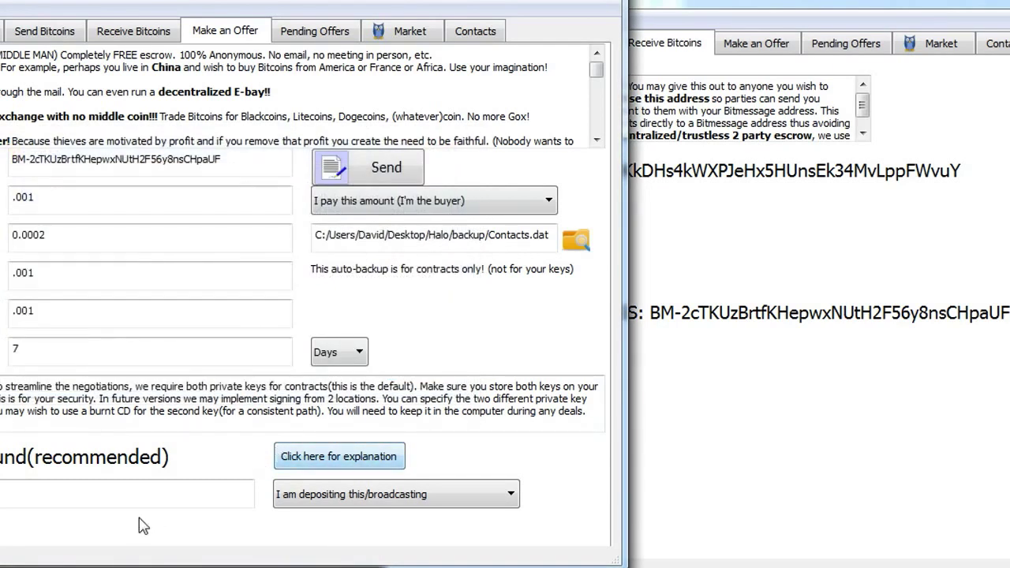
click(397, 494)
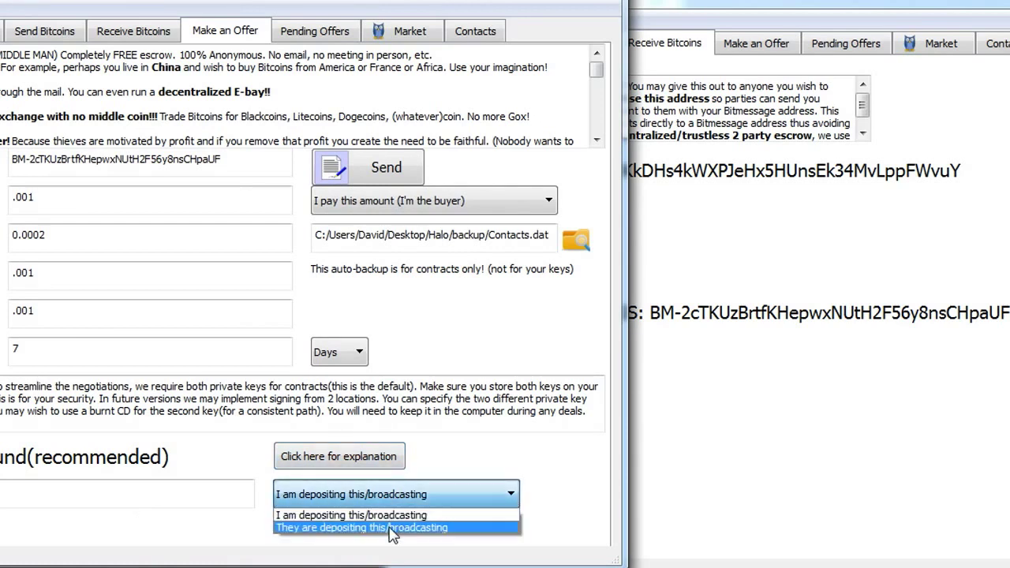
click(404, 514)
click(349, 202)
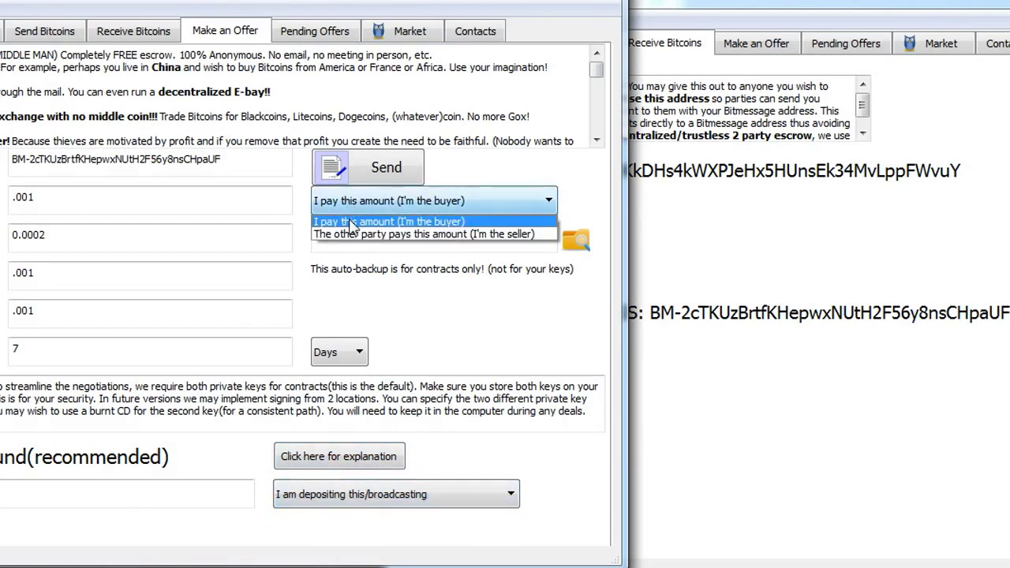
click(531, 180)
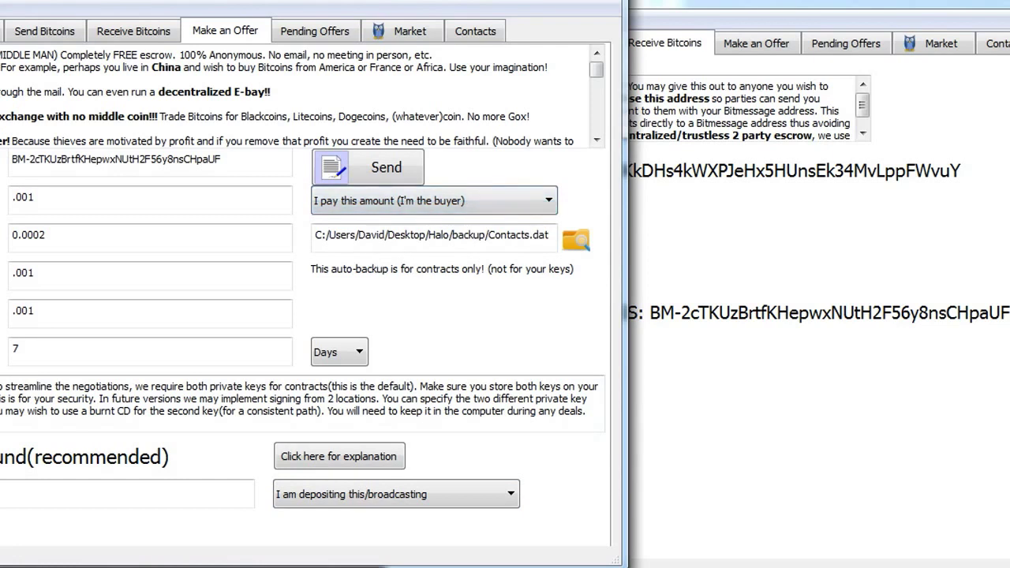
Step: Set the contract auto-backup file to Contacts.dat in the backup folder, replacing the existing one
click(575, 243)
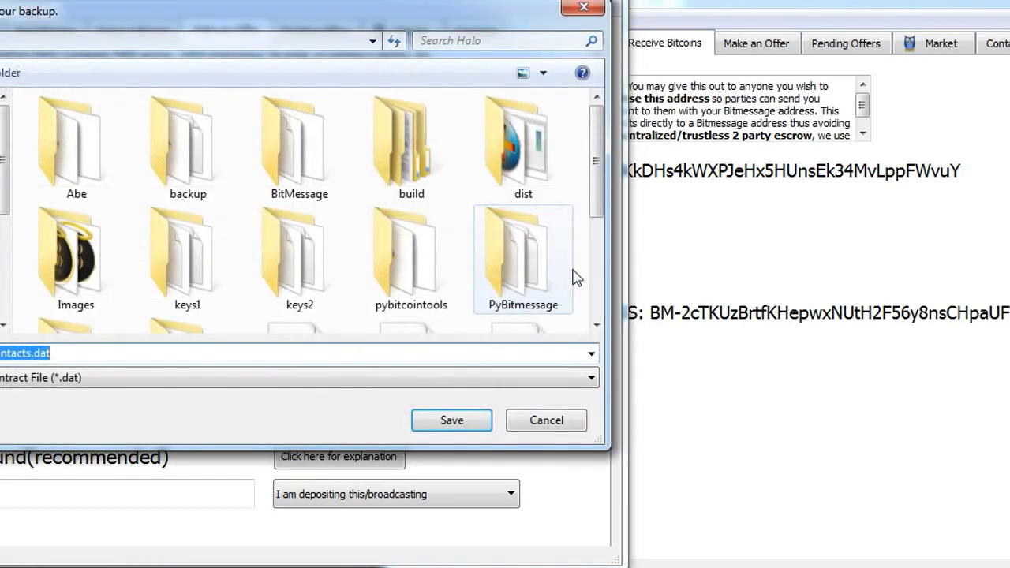
click(553, 420)
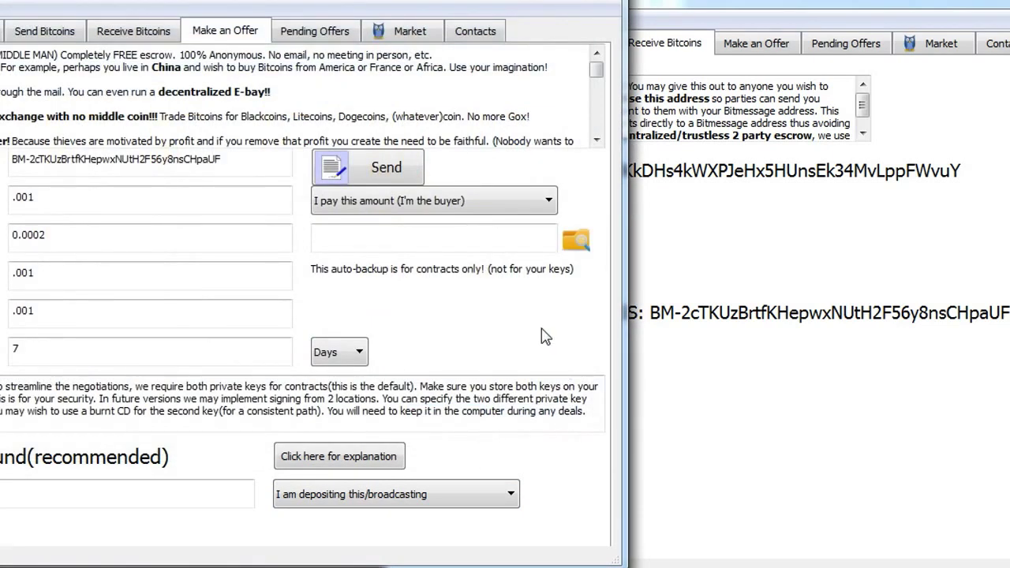
click(581, 241)
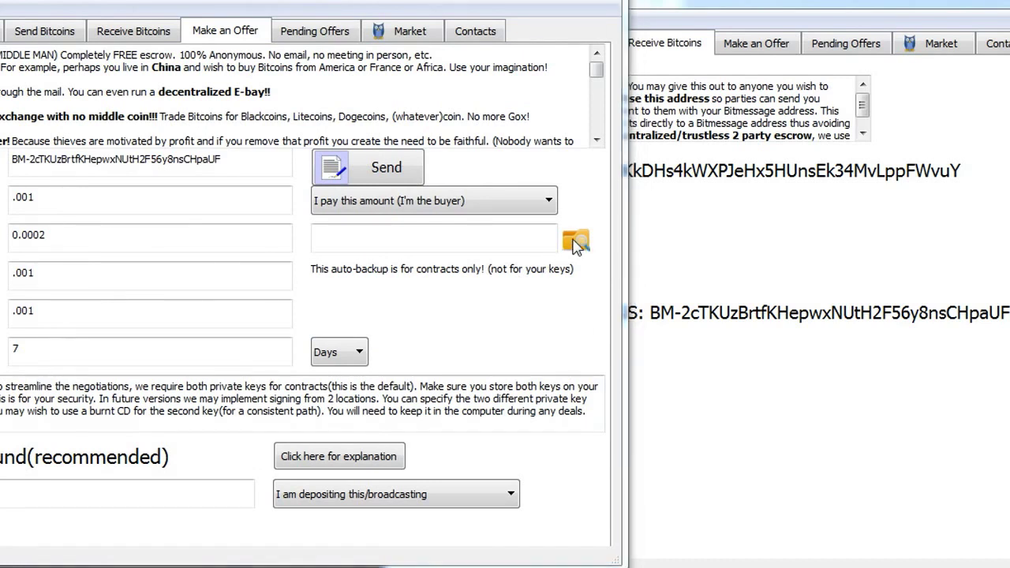
double_click(183, 150)
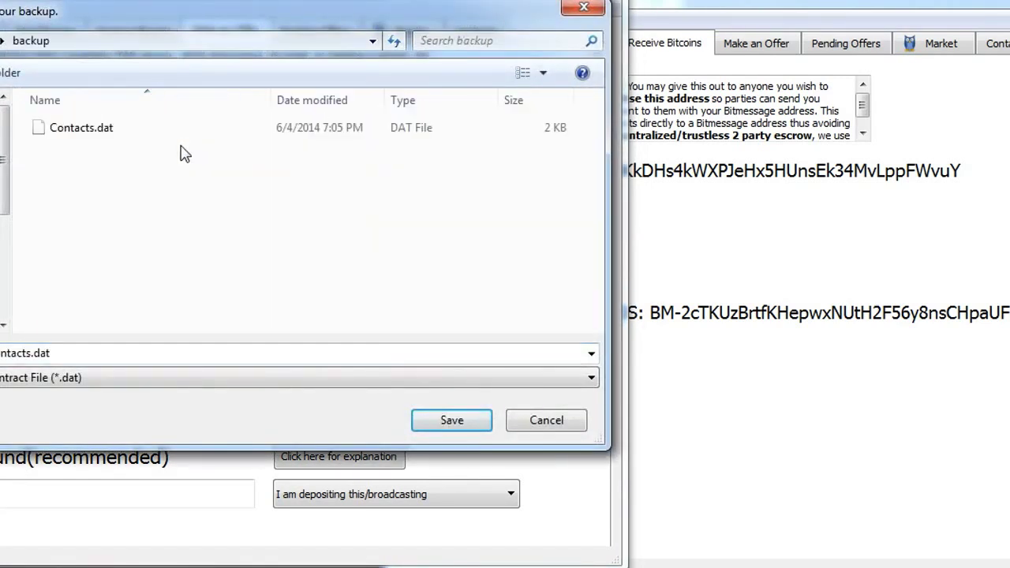
click(466, 423)
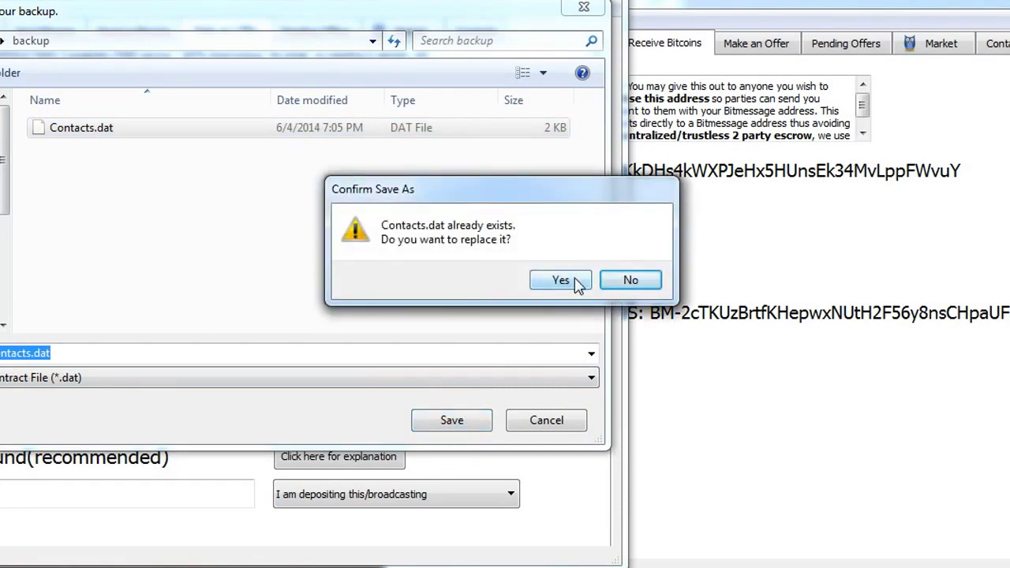
click(562, 281)
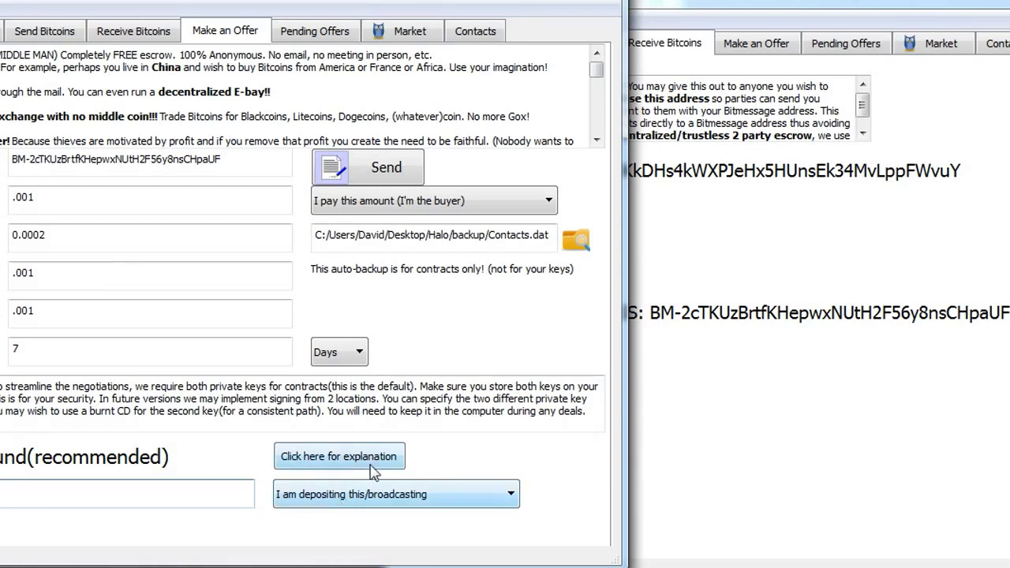
Step: Submit the offer, confirm the contract summary, and send it with the private key password
click(401, 173)
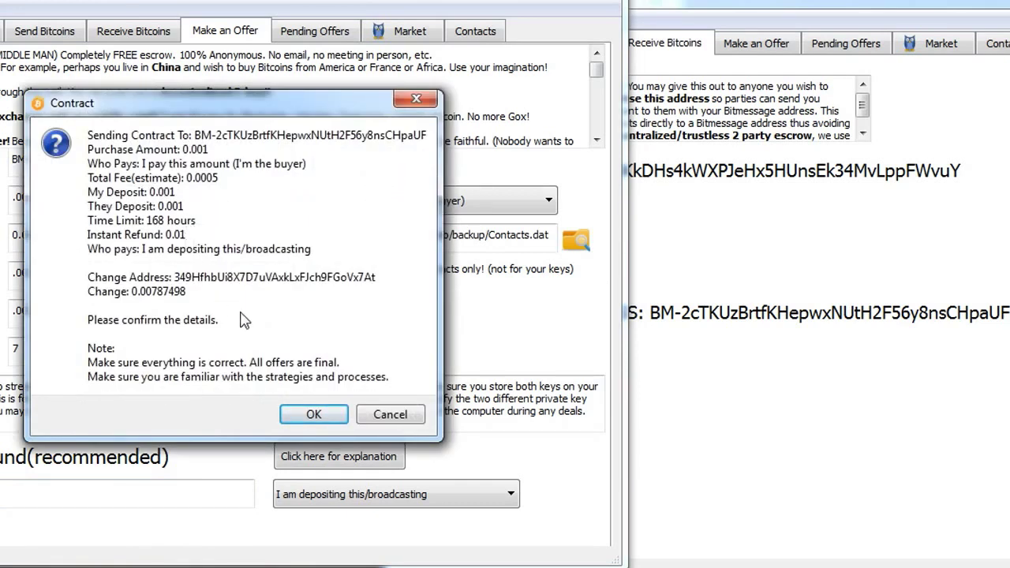
drag(201, 111, 262, 257)
click(369, 561)
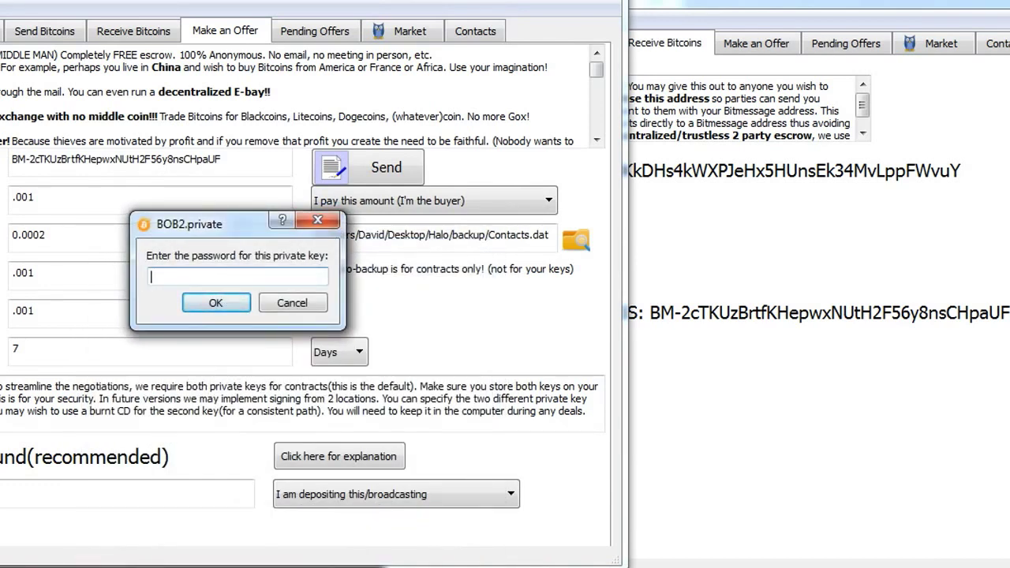
key(Return)
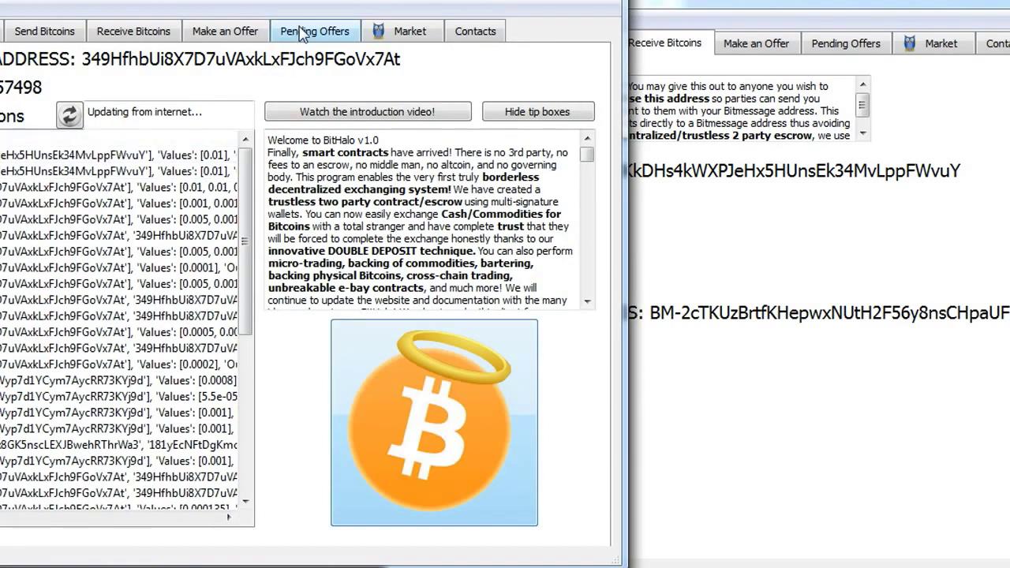
Step: Check the offer awaiting response in Pending Offers, then refresh the first wallet's history
click(304, 33)
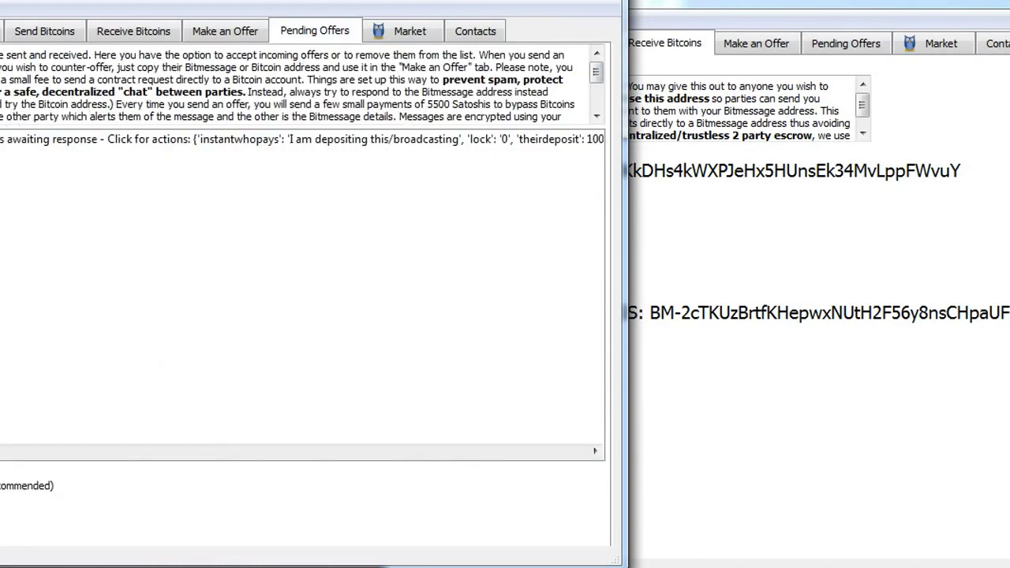
click(2, 31)
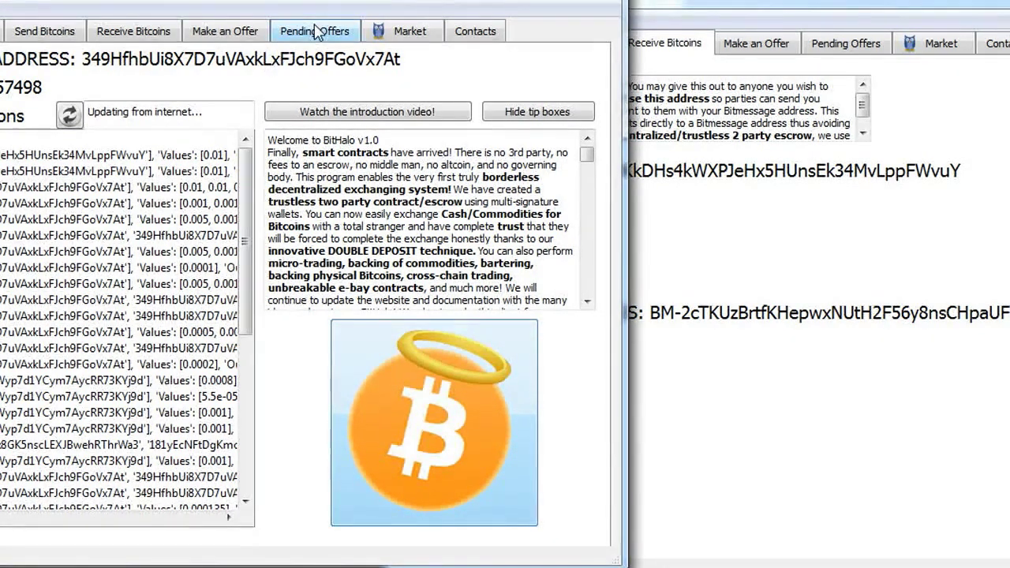
click(316, 32)
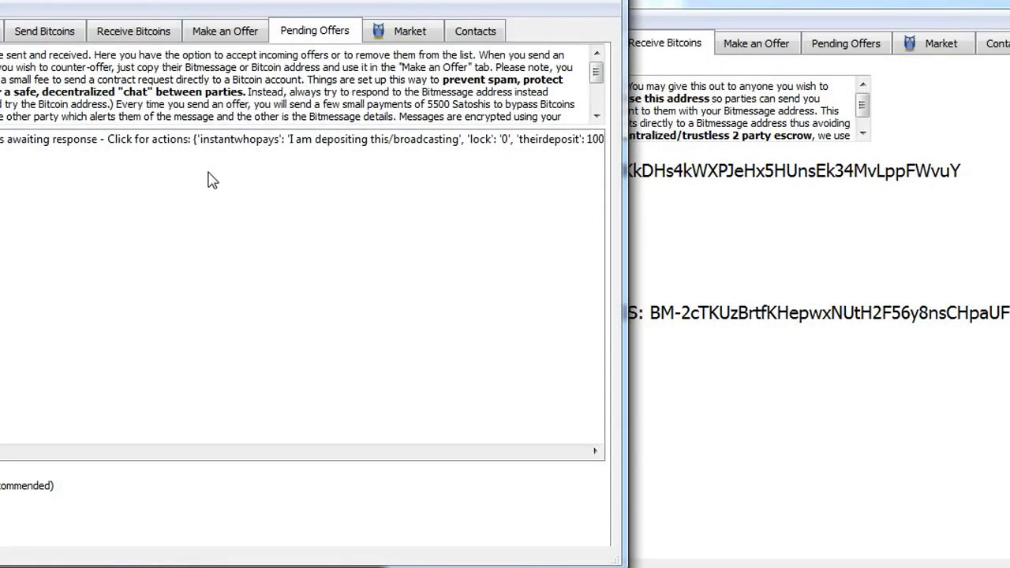
click(764, 8)
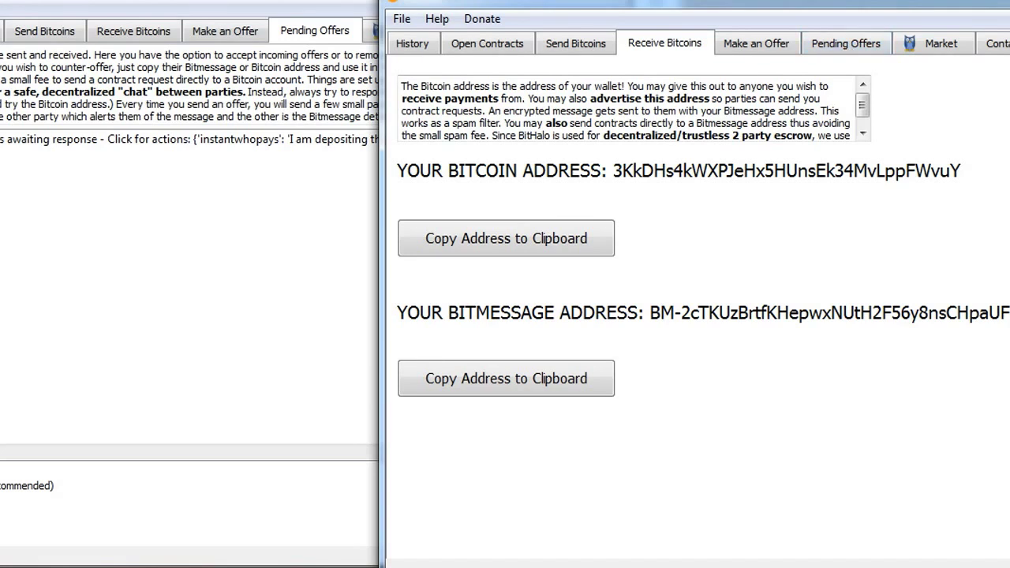
click(237, 3)
click(0, 30)
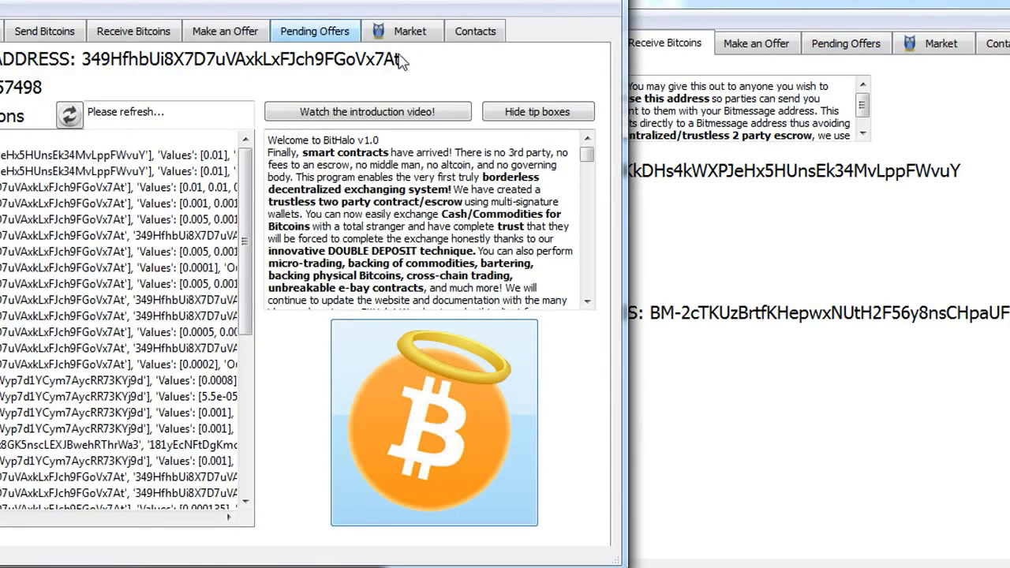
click(69, 116)
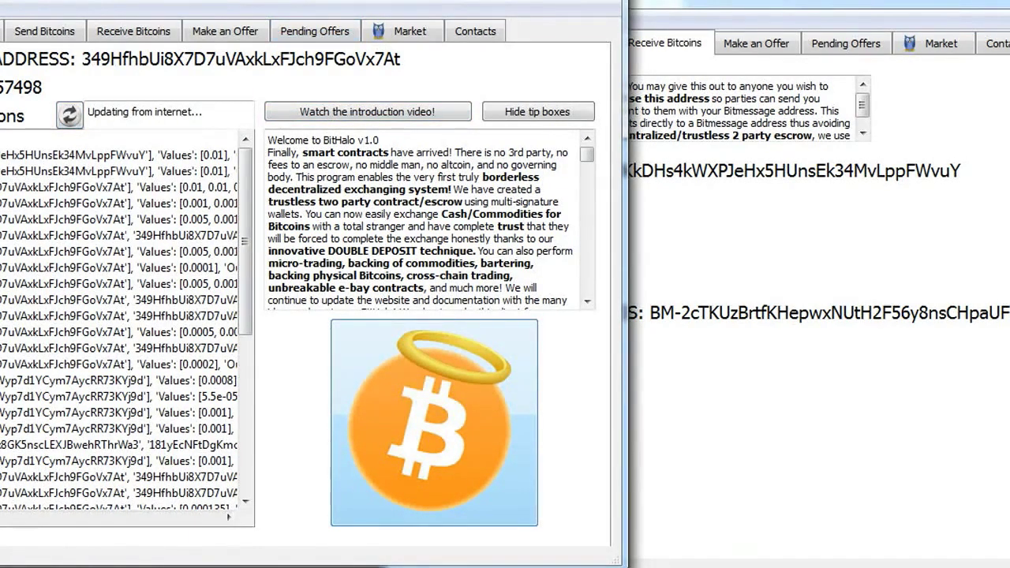
click(756, 17)
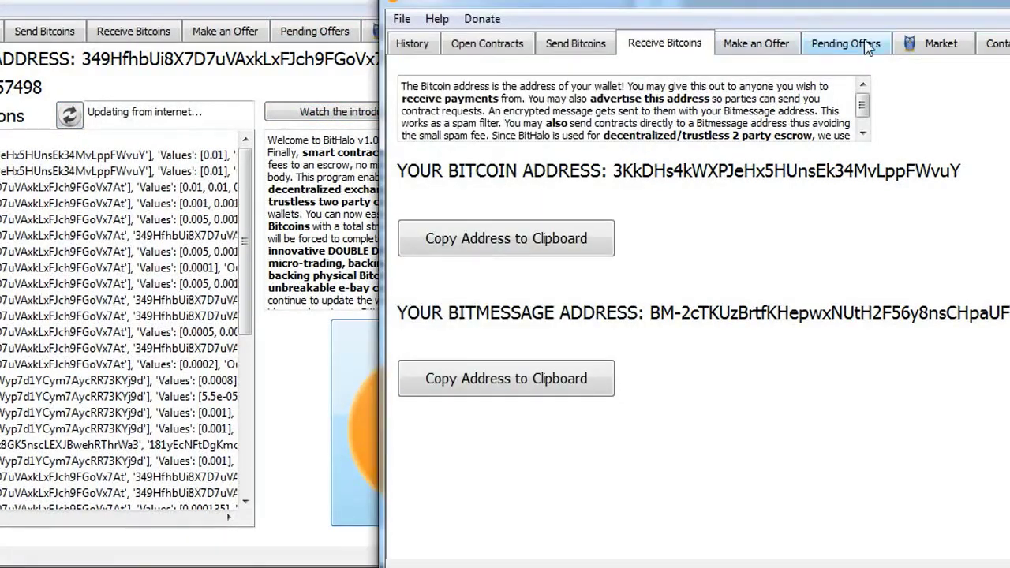
Step: Open Pending Offers in both wallets and view the received offer's details in the second
click(869, 48)
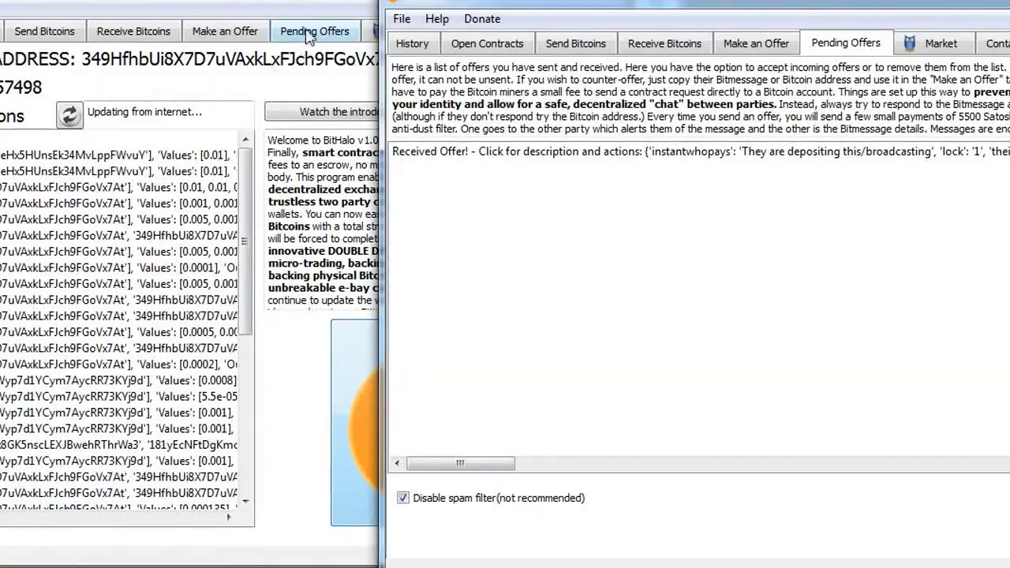
click(341, 4)
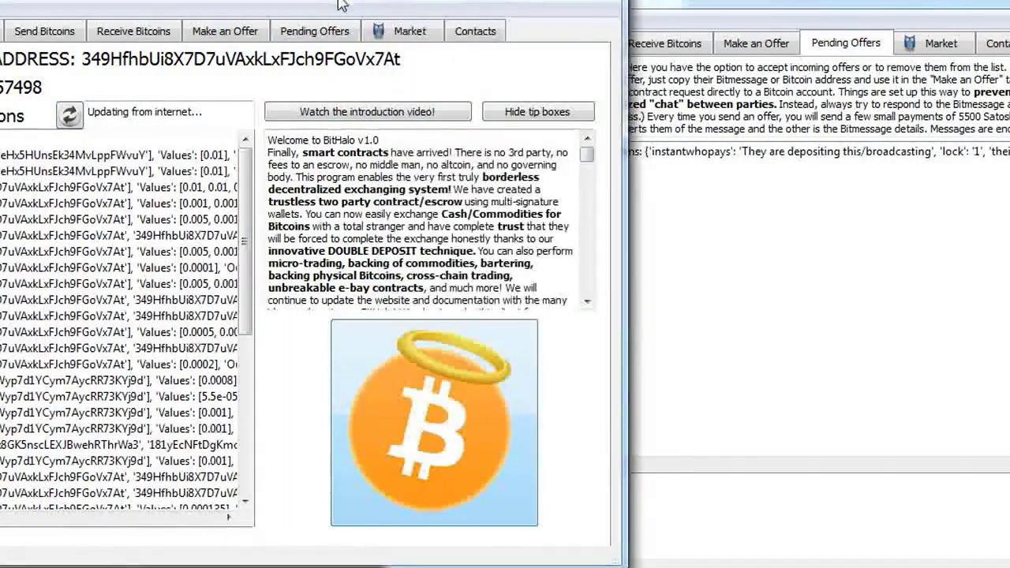
click(395, 39)
click(333, 41)
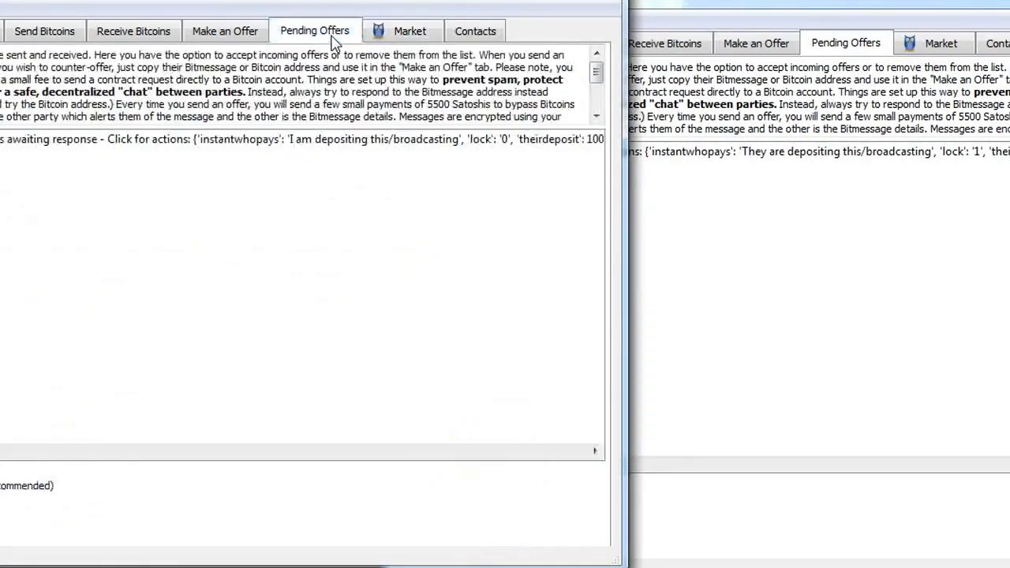
click(772, 261)
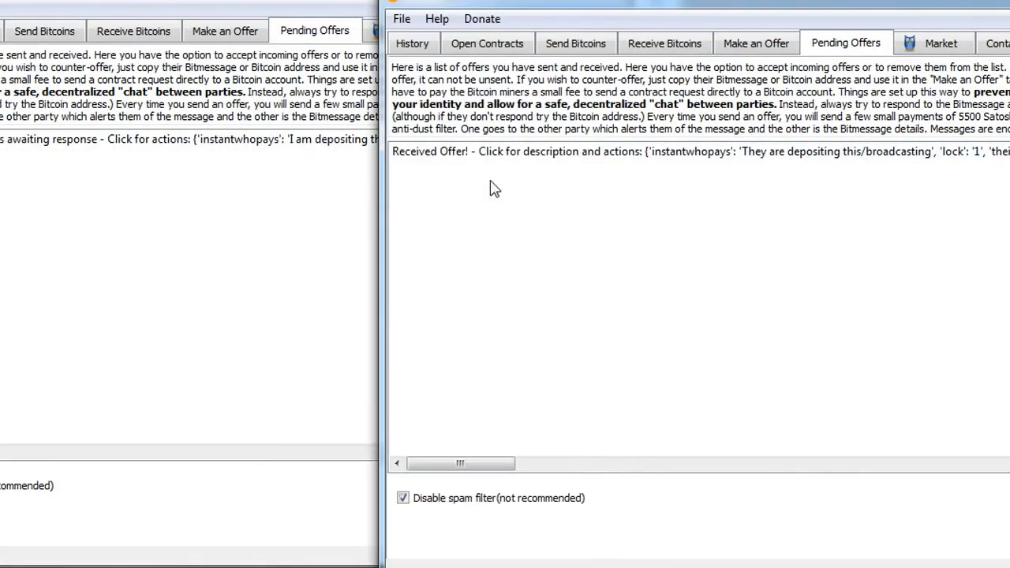
click(444, 152)
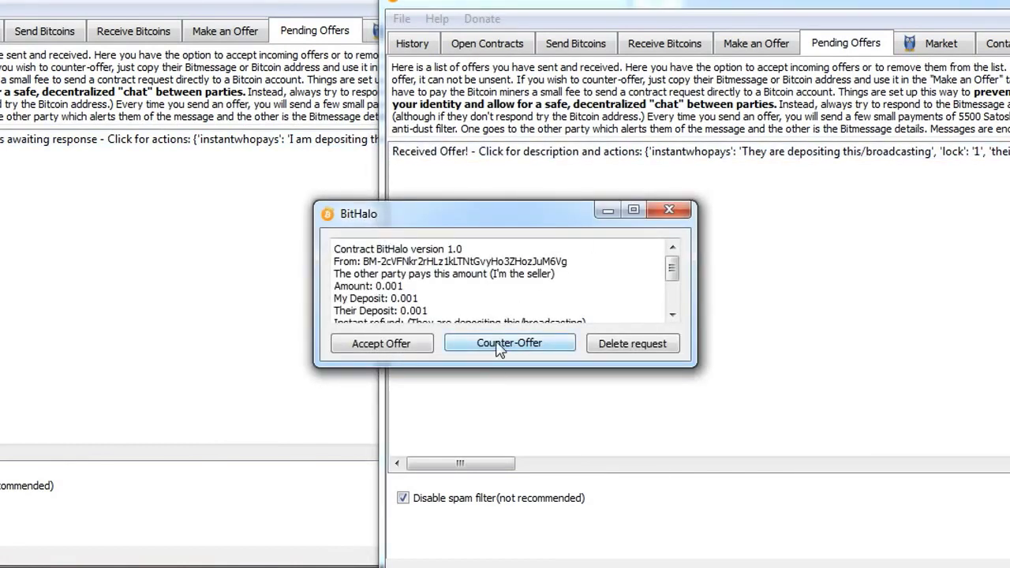
Step: Counter-offer with a 168-hour completion time, send and confirm it, and check it is pending
click(498, 346)
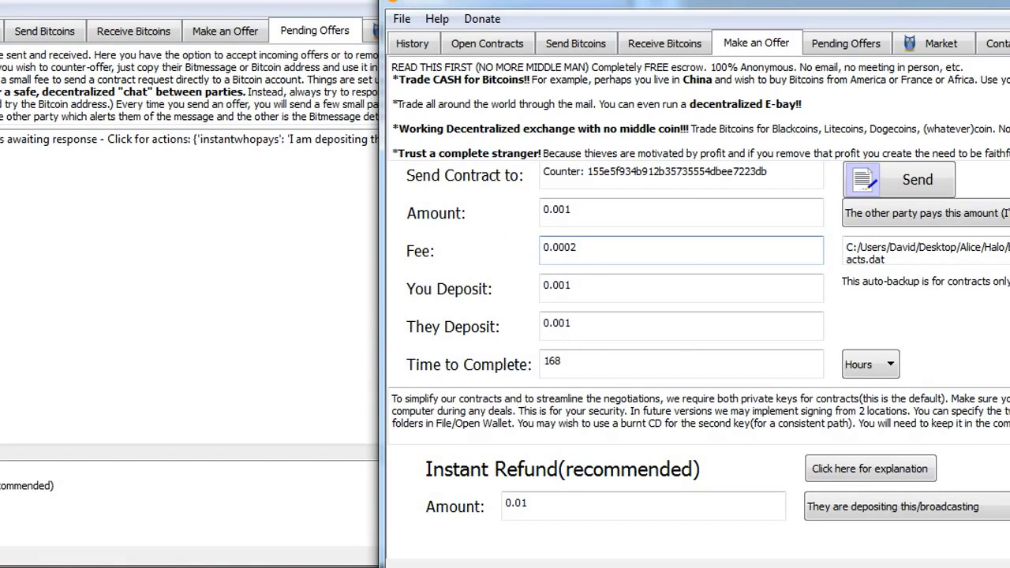
drag(543, 363, 572, 363)
click(588, 363)
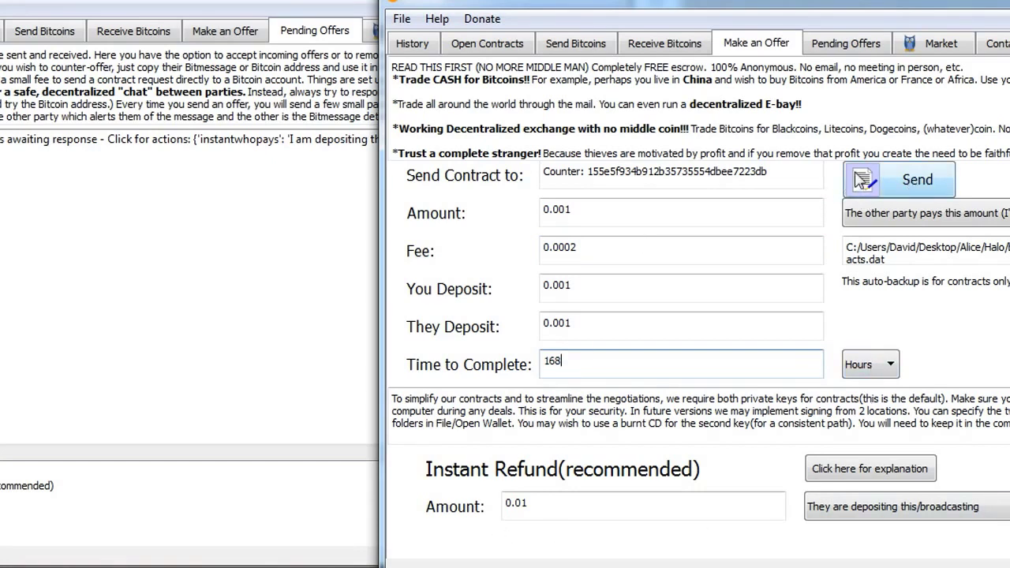
click(919, 179)
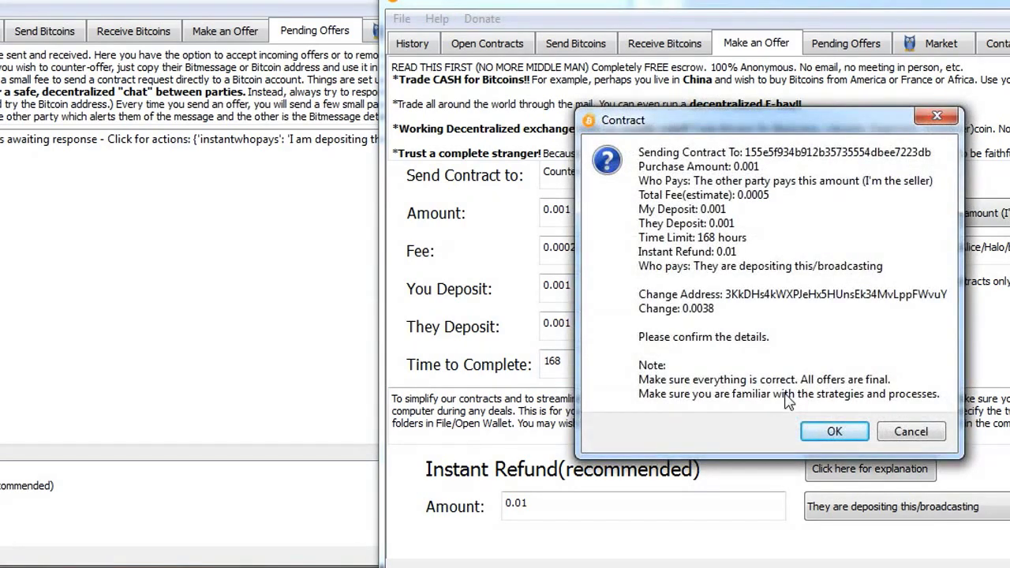
click(832, 432)
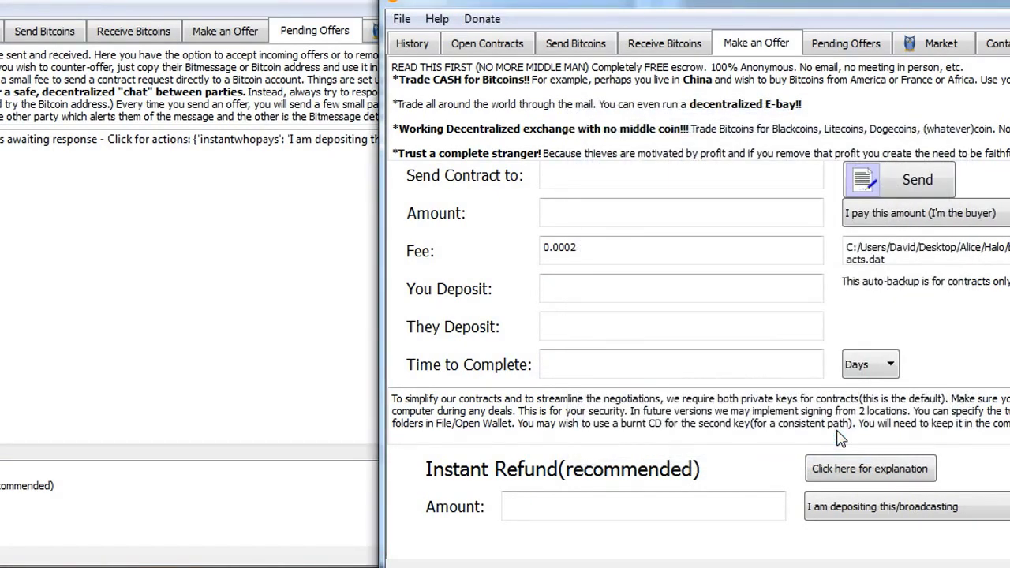
click(859, 49)
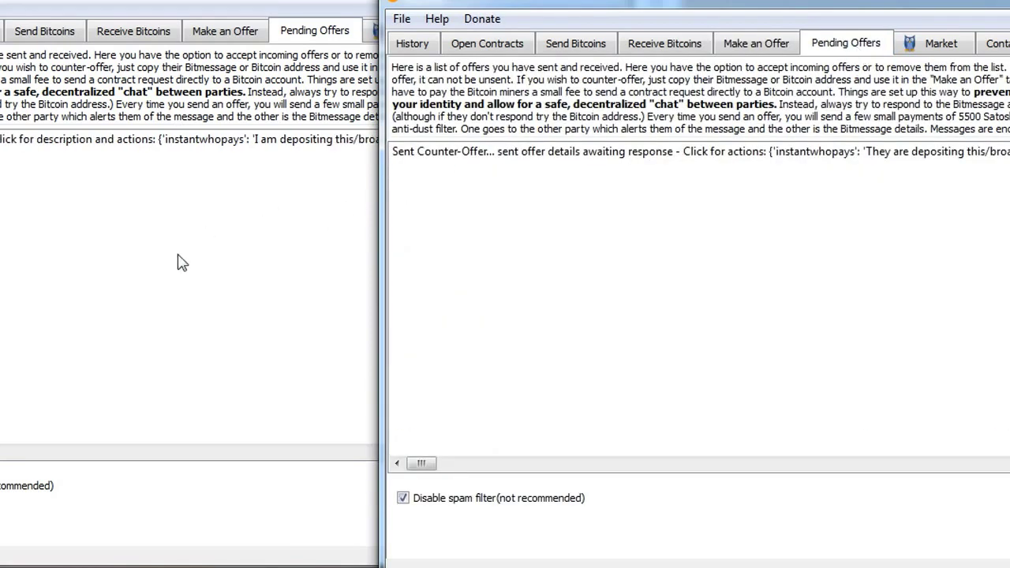
Step: In the left wallet, accept the 168-hour counter-offer, confirm the contract, and reopen Pending Offers
click(16, 213)
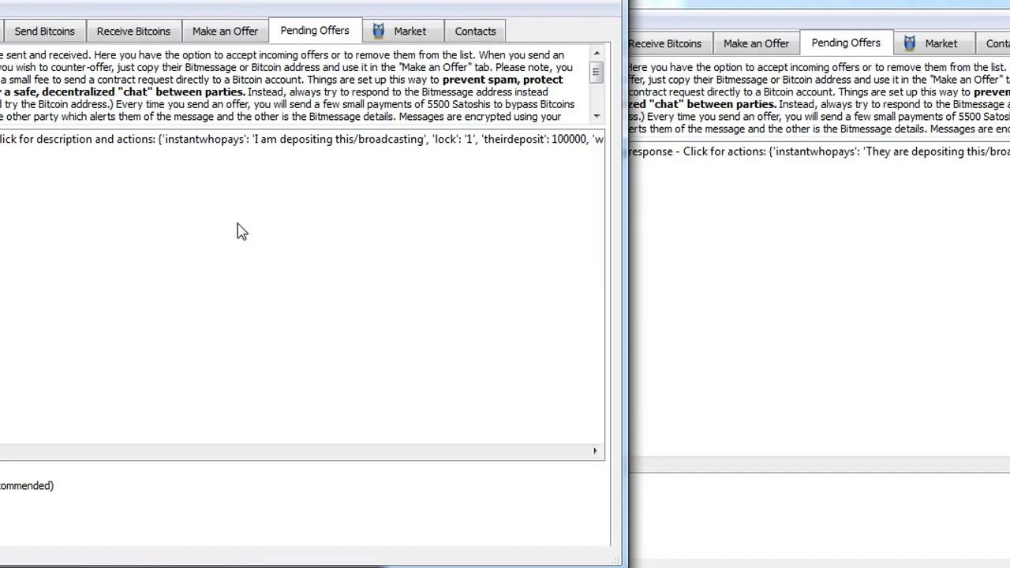
click(103, 139)
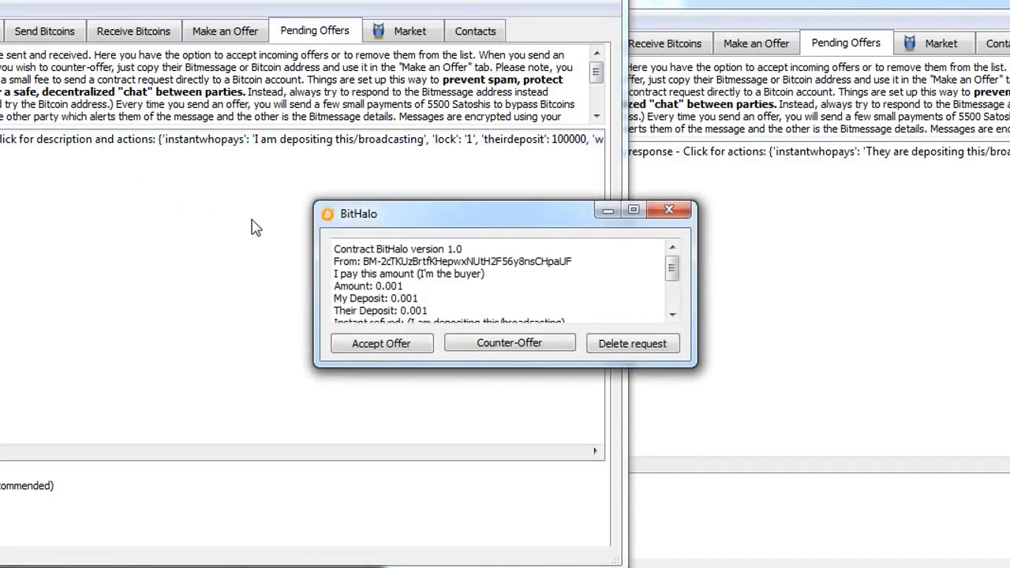
click(382, 344)
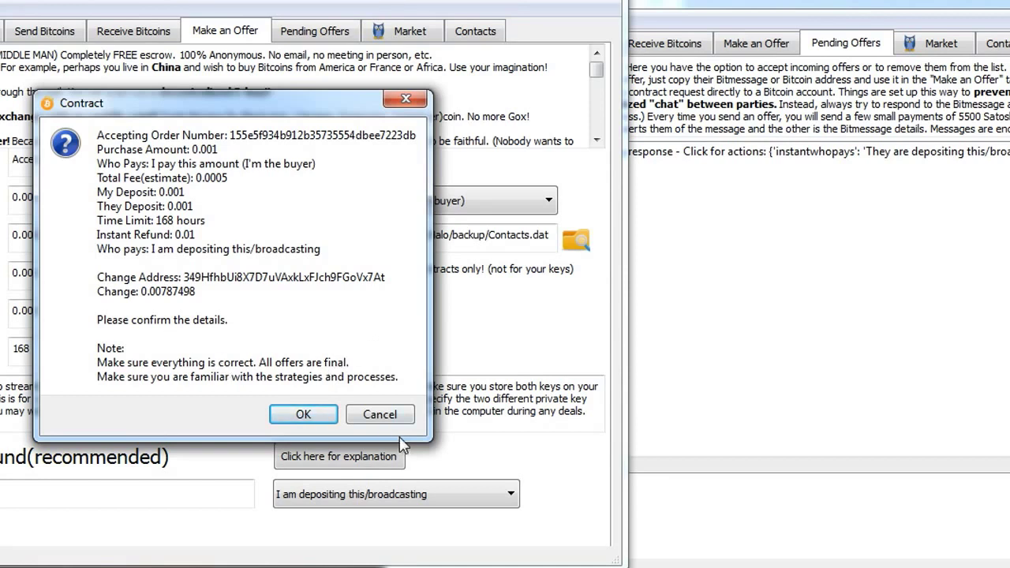
click(380, 415)
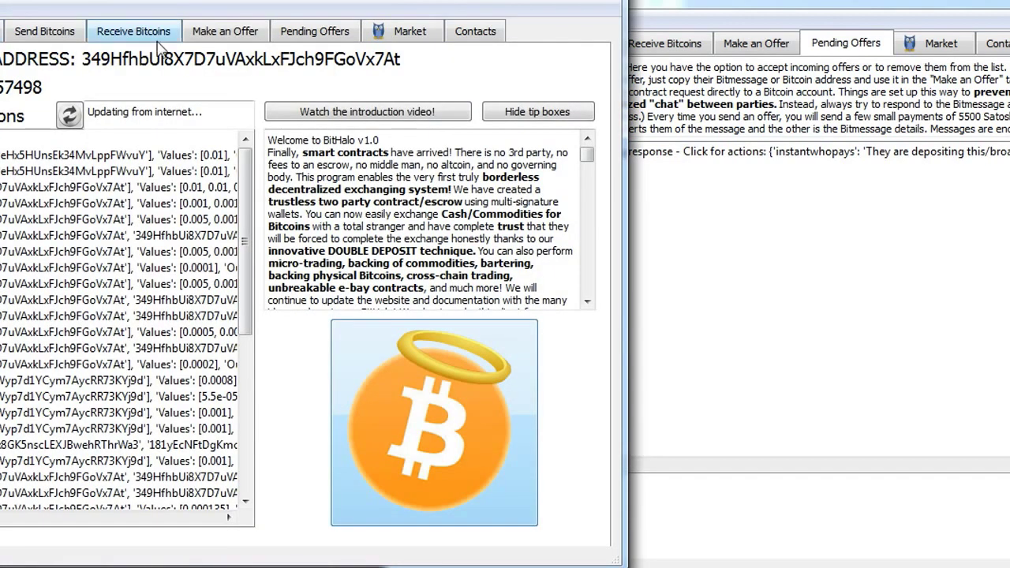
click(300, 32)
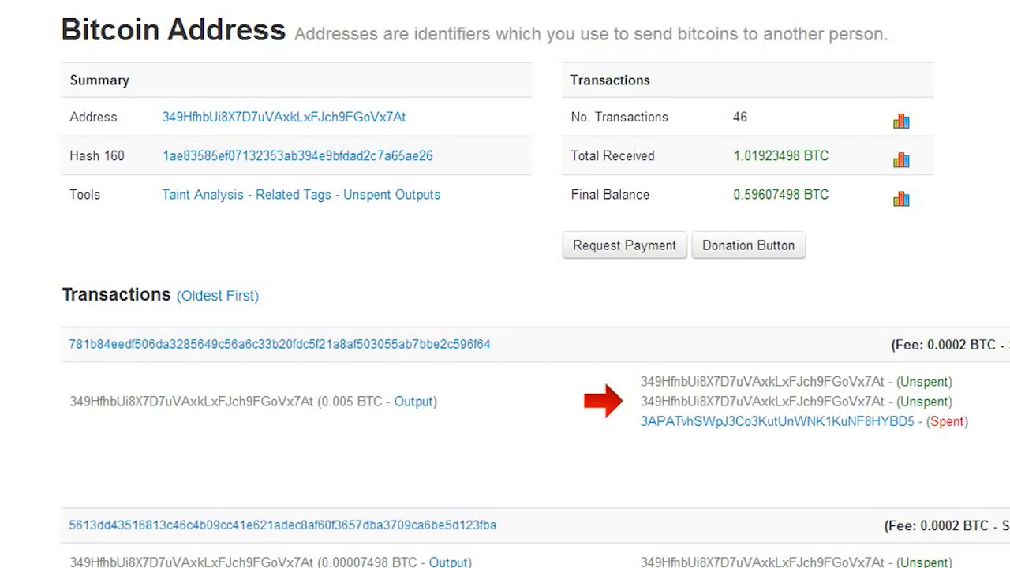
Step: Follow the spent multisig address to its spending transaction in block 304583 with 0.0013 and 0.0033 BTC inputs
scroll(506, 316, down, 3)
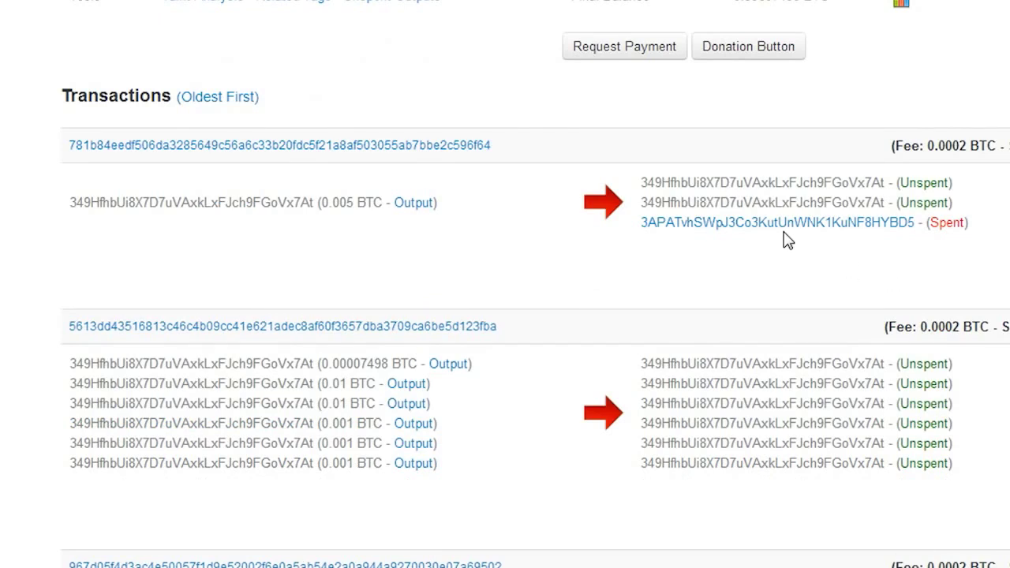
click(732, 225)
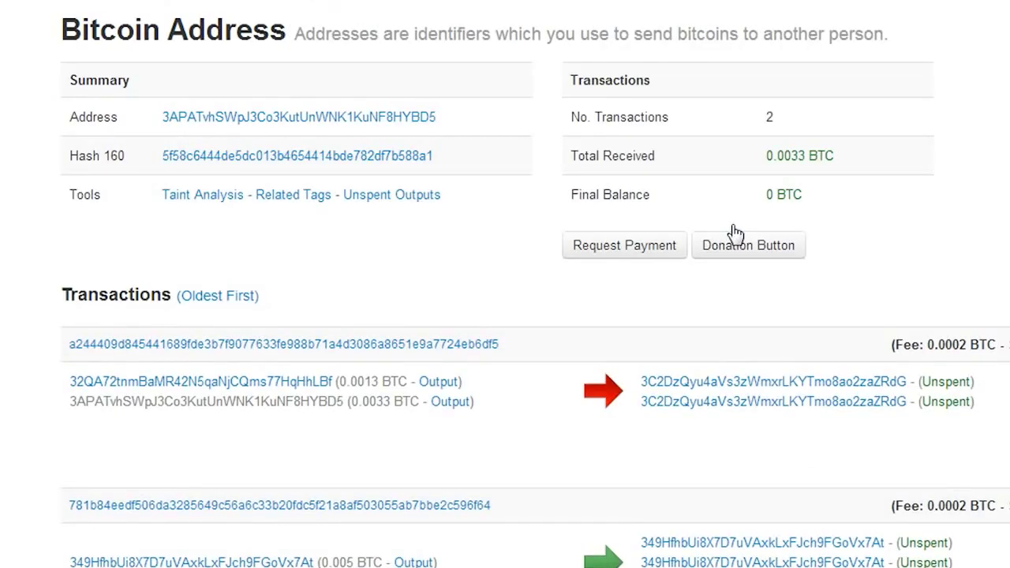
scroll(969, 365, down, 1)
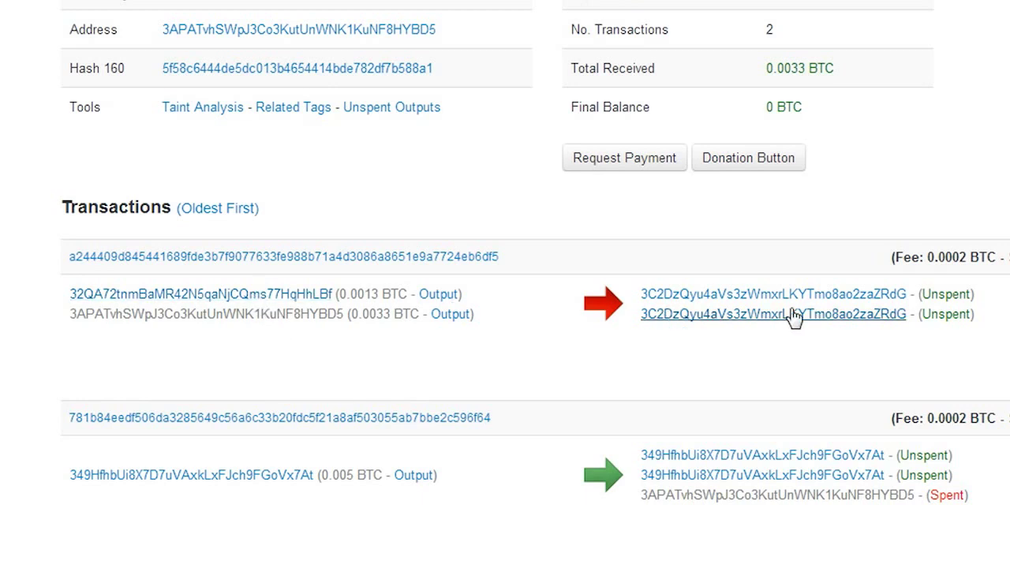
click(193, 259)
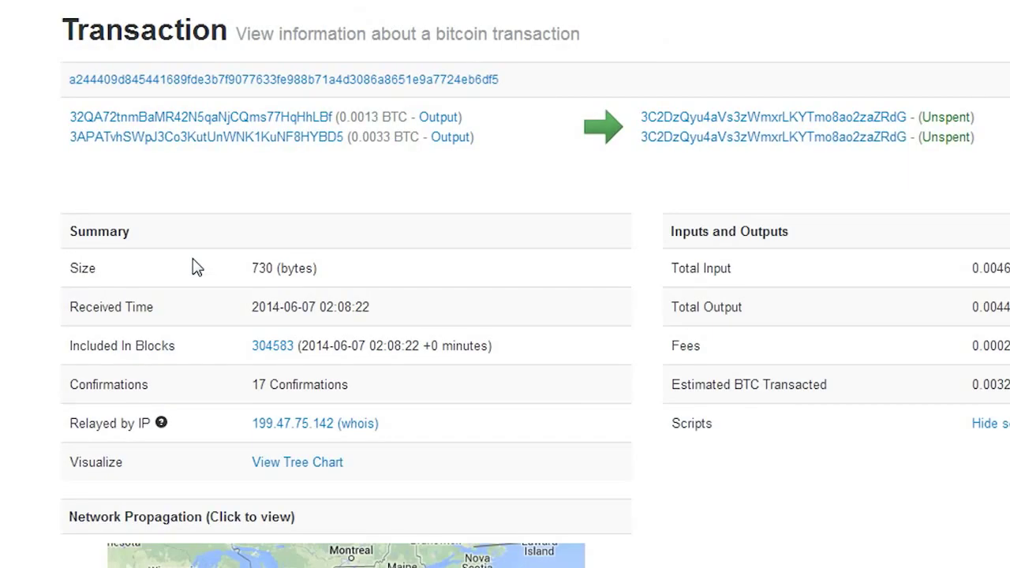
mouse_move(45, 120)
mouse_down()
mouse_move(177, 134)
mouse_move(113, 111)
mouse_move(45, 113)
mouse_up()
click(14, 118)
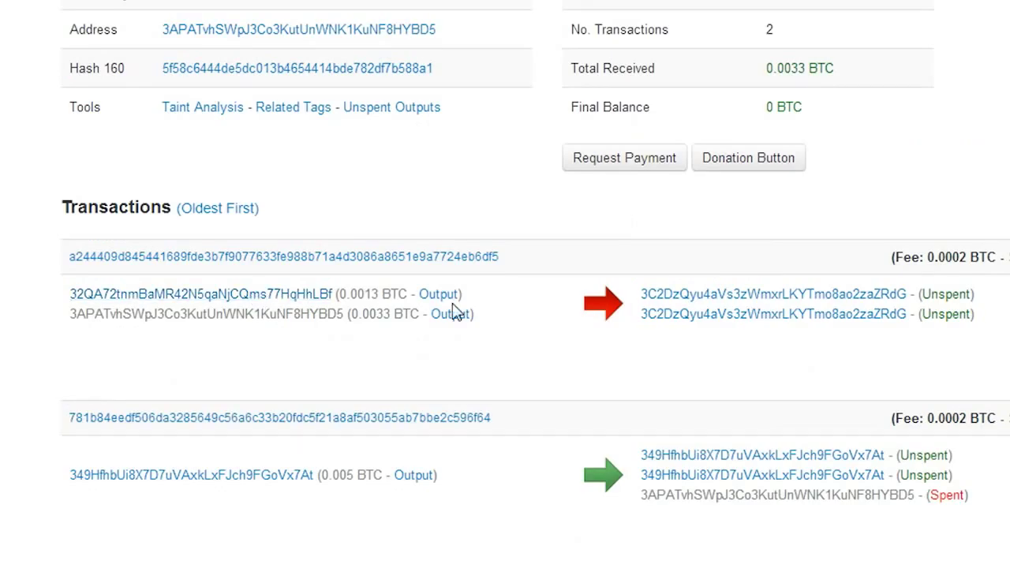
click(195, 261)
mouse_move(45, 118)
mouse_down()
mouse_move(178, 133)
mouse_move(113, 110)
mouse_move(45, 117)
mouse_up()
click(45, 118)
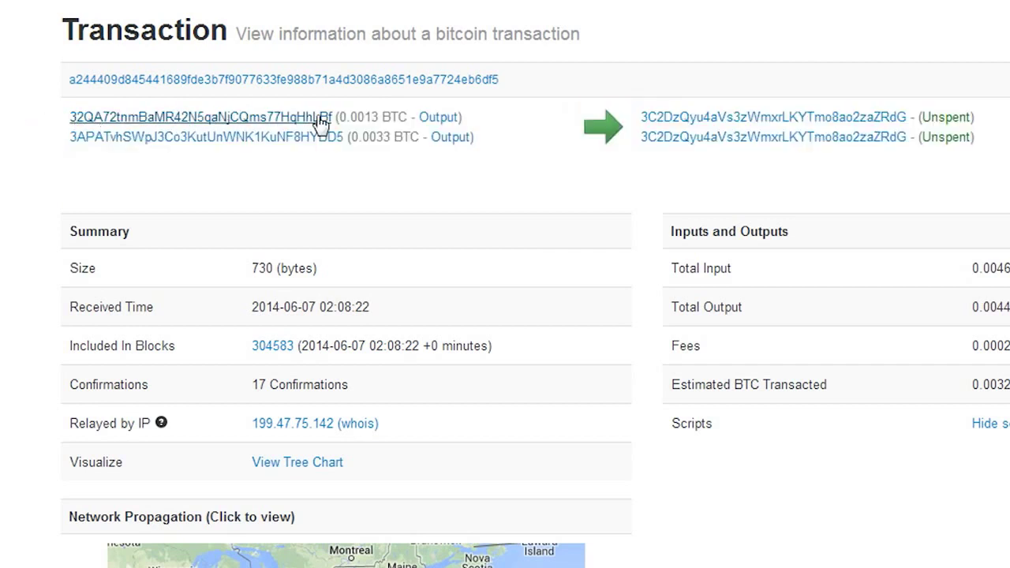